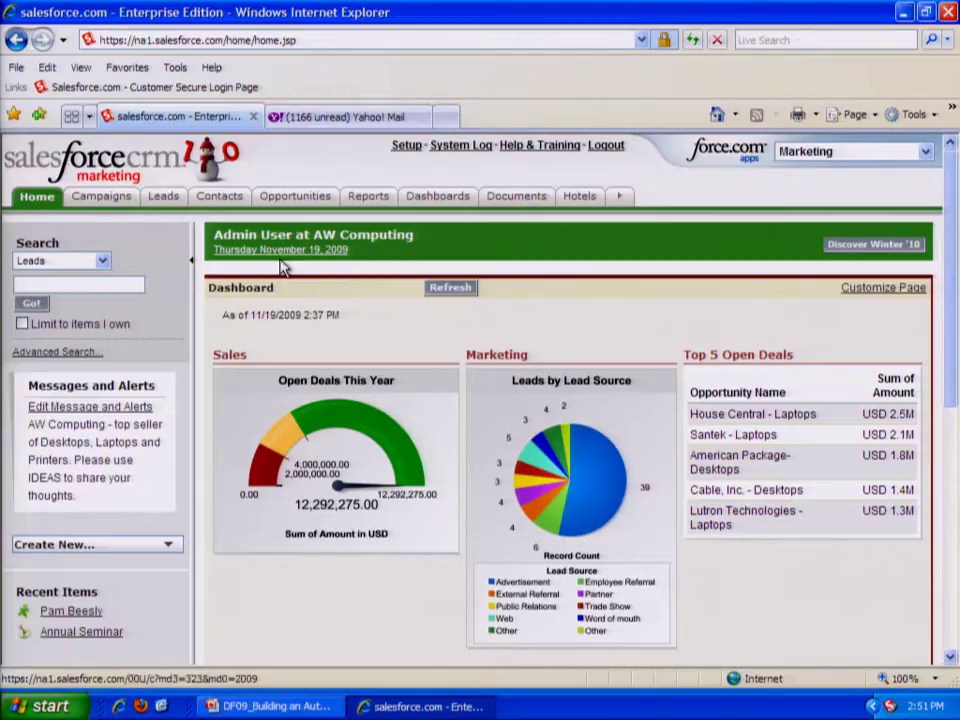
Go to the campaigns and list them with the All Active Campaigns view.
click(112, 202)
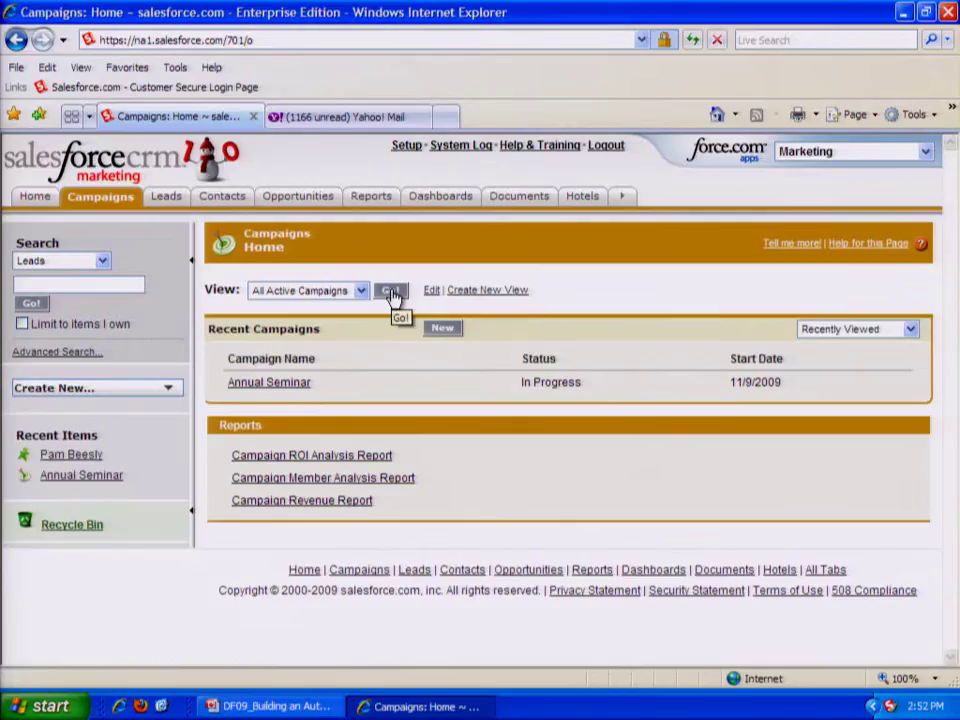
click(362, 298)
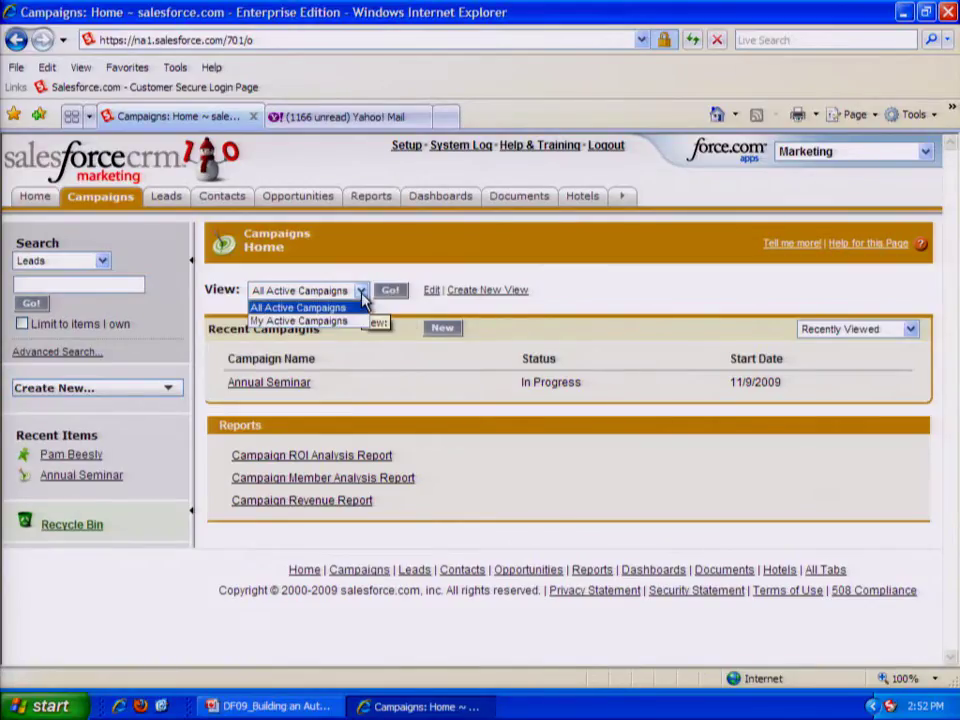
click(362, 298)
click(362, 298)
click(362, 298)
click(392, 291)
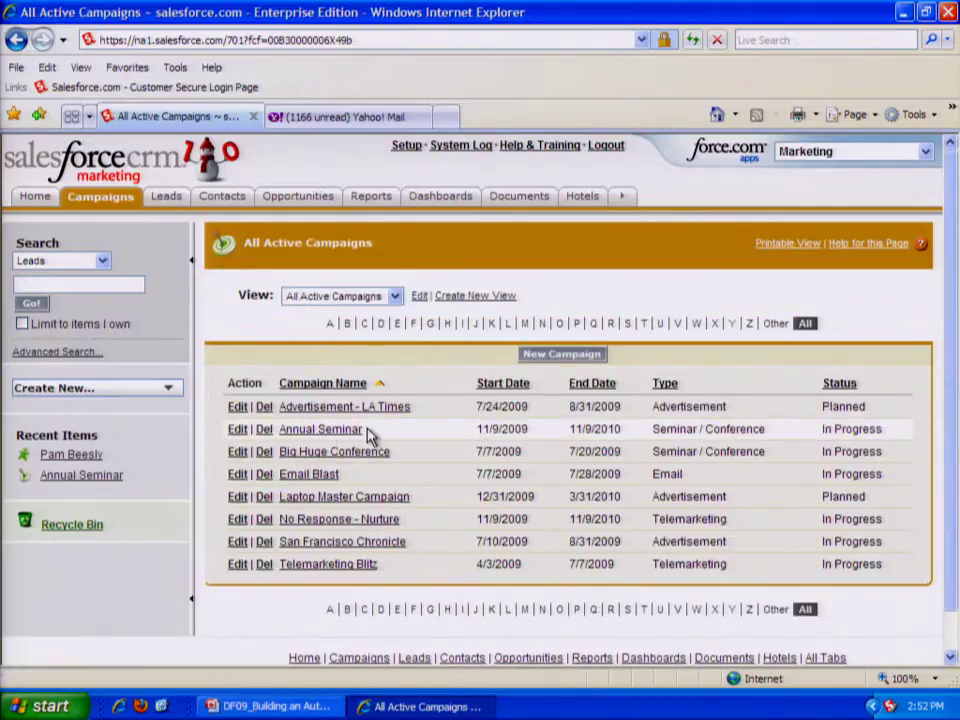
Open the Annual Seminar campaign and permanently dismiss the hint about editing field values.
drag(359, 433, 316, 437)
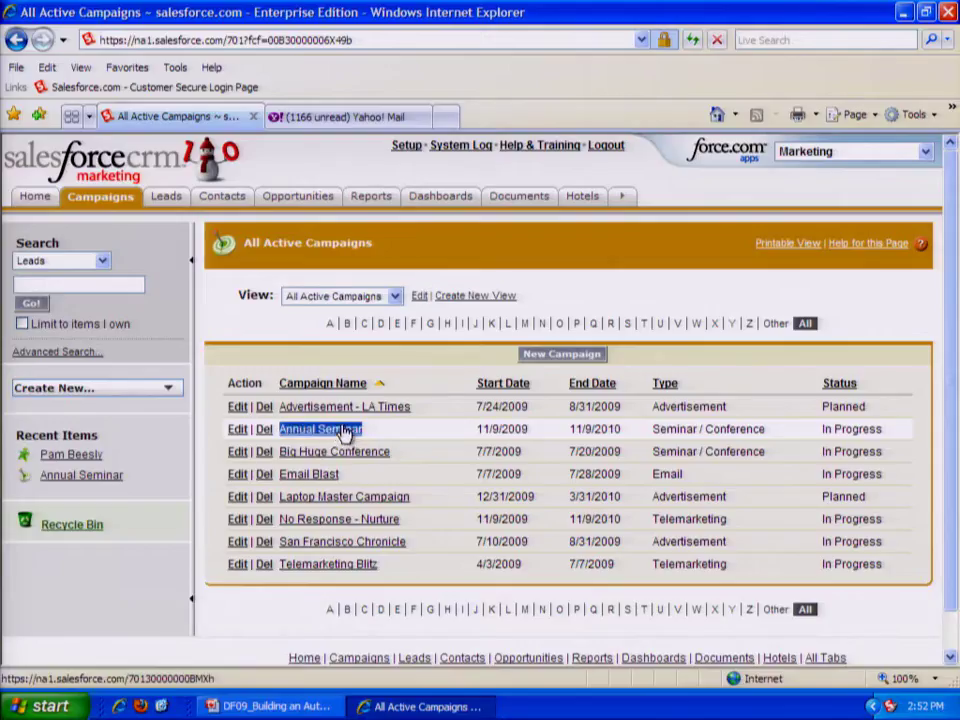
click(343, 430)
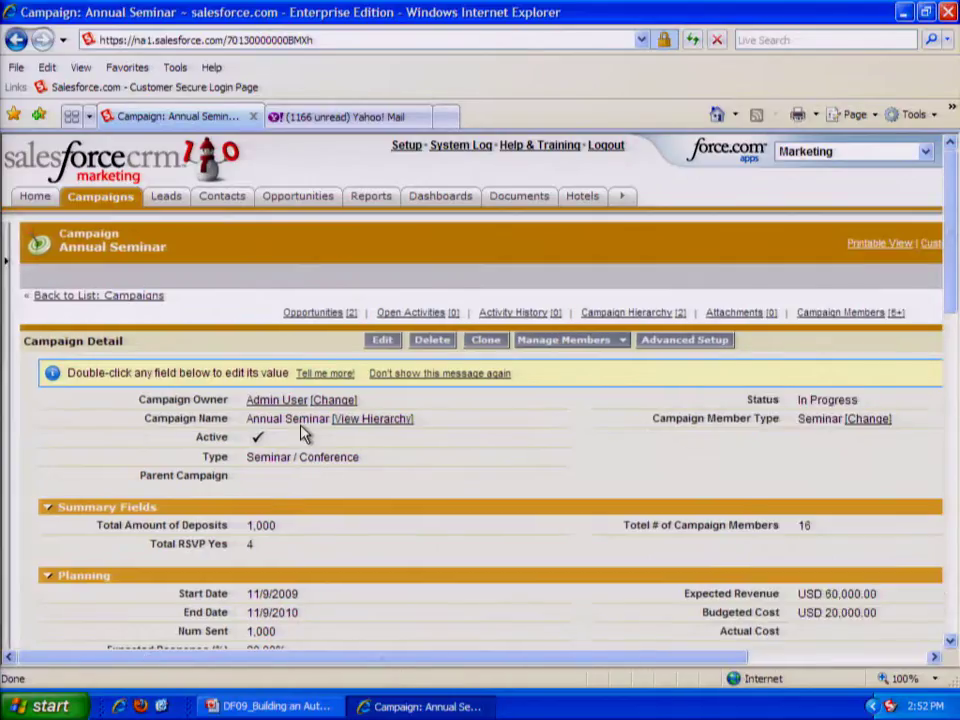
click(421, 375)
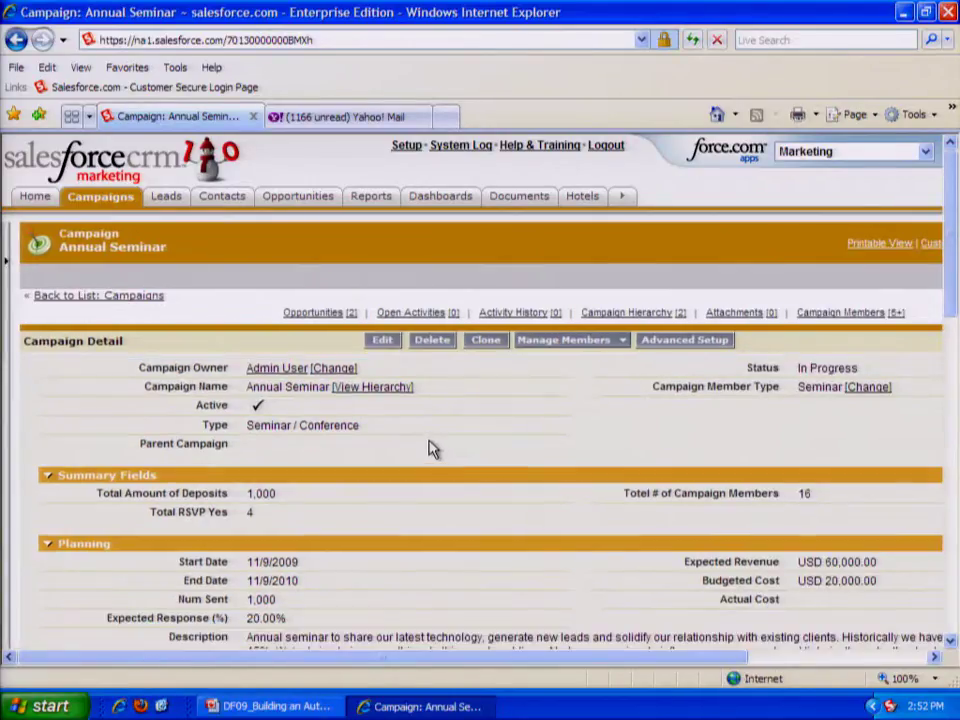
Examine the campaign's summary fields for total deposits, RSVP Yes responses and number of campaign members.
scroll(429, 446, down, 3)
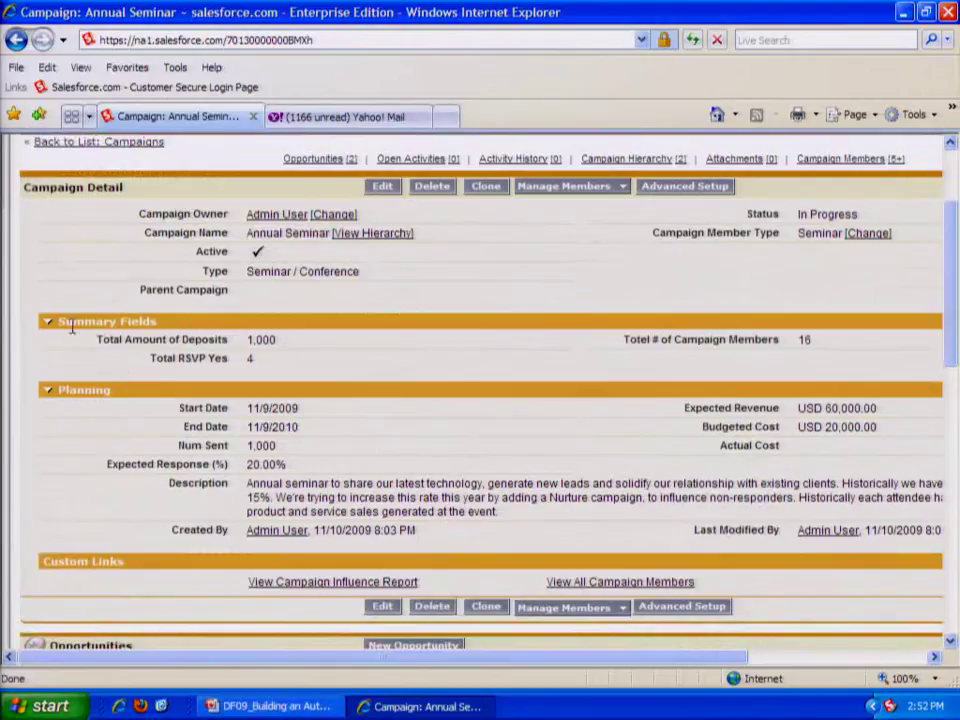
triple_click(104, 330)
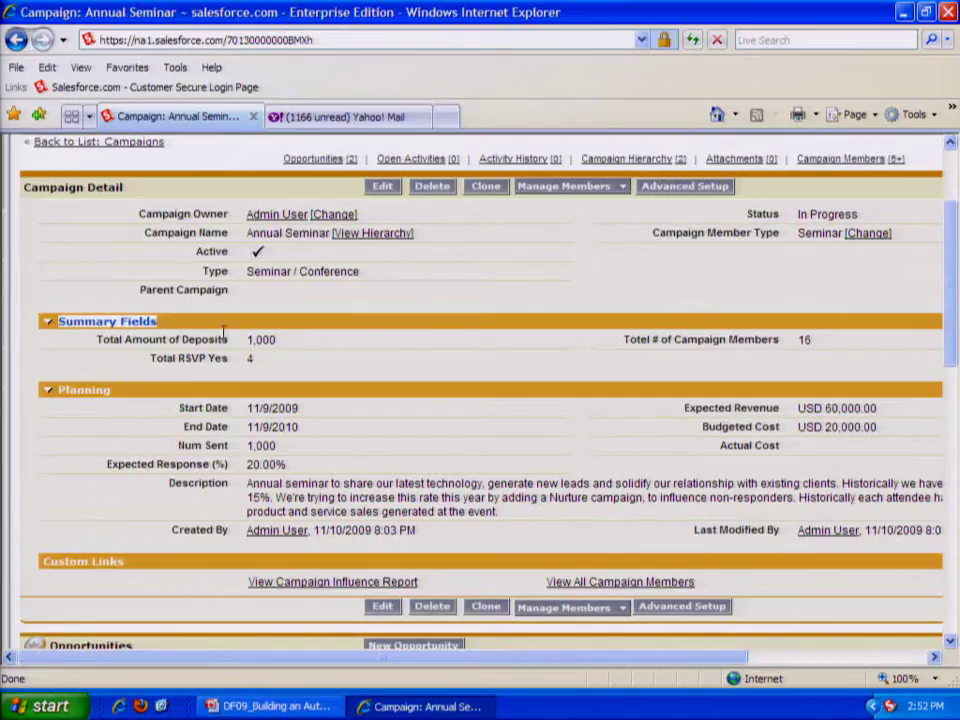
drag(286, 345, 253, 355)
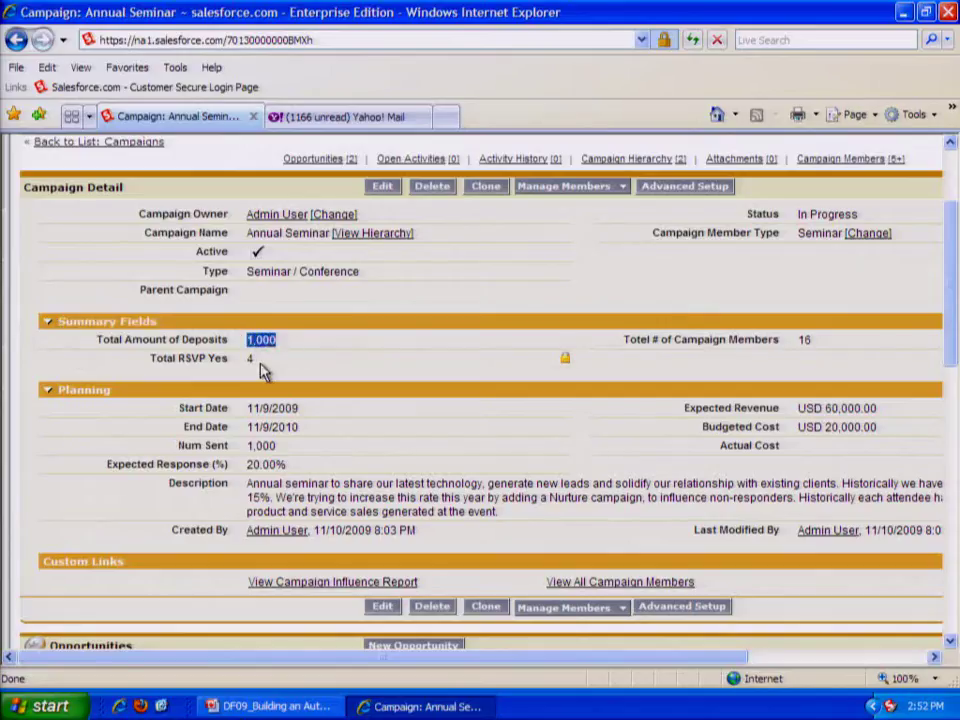
double_click(814, 343)
click(610, 371)
Open the full list of existing campaign members from the Annual Seminar's Campaign Members section.
scroll(565, 360, down, 10)
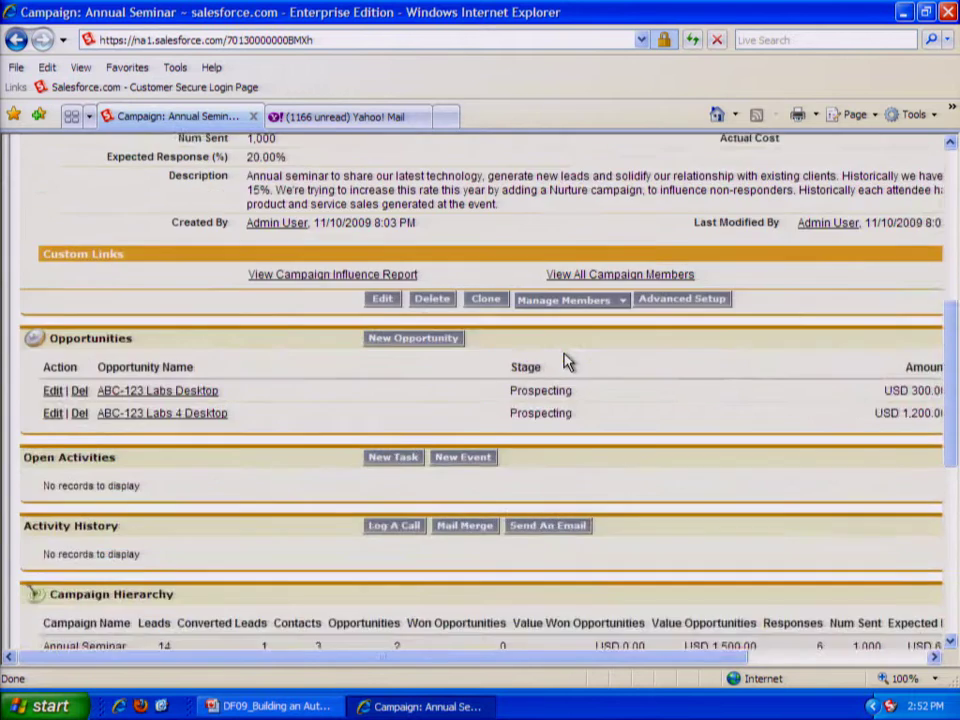
scroll(565, 360, down, 5)
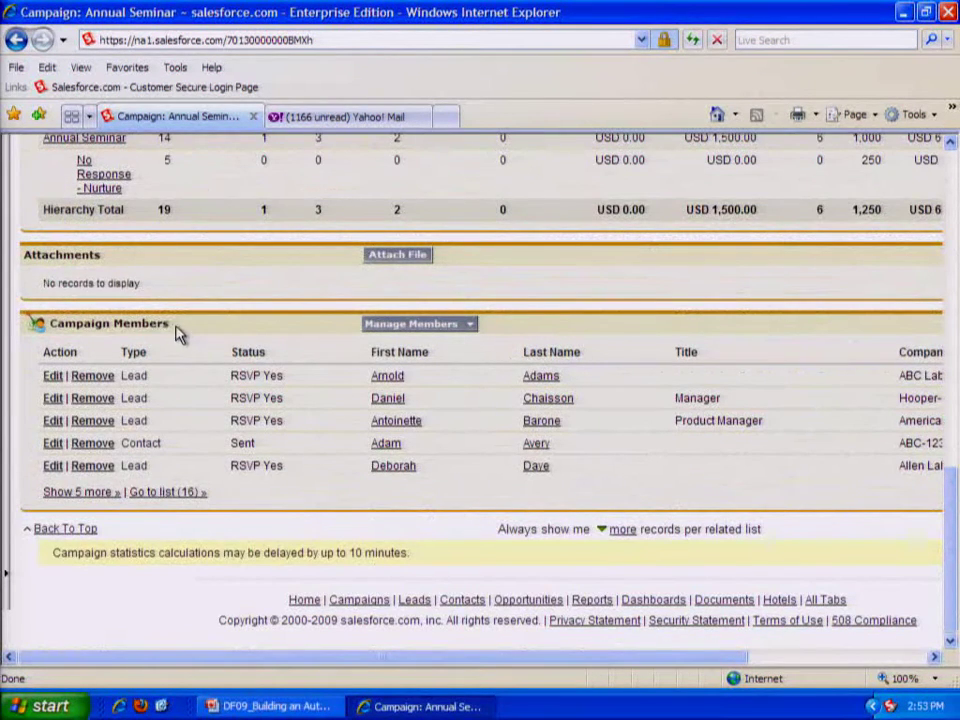
drag(180, 330, 100, 333)
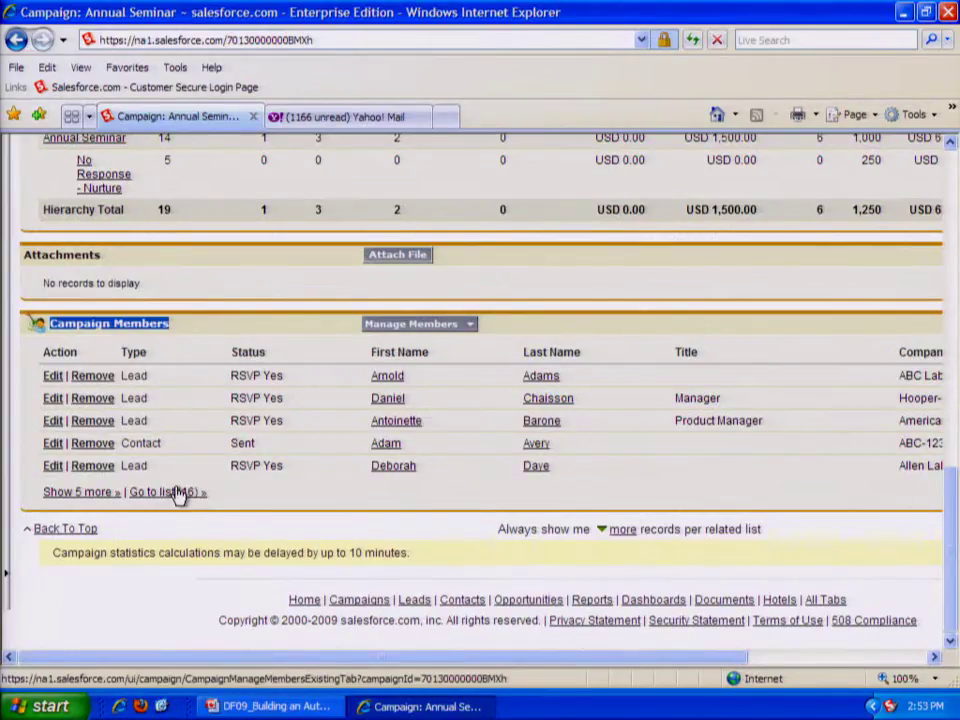
drag(214, 497, 131, 495)
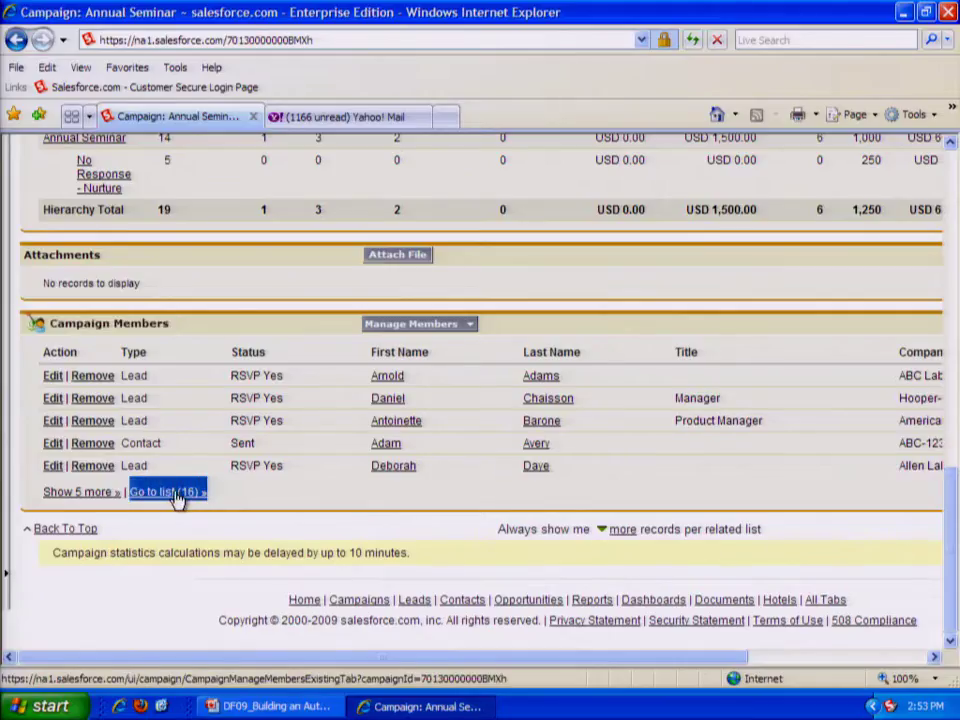
click(176, 496)
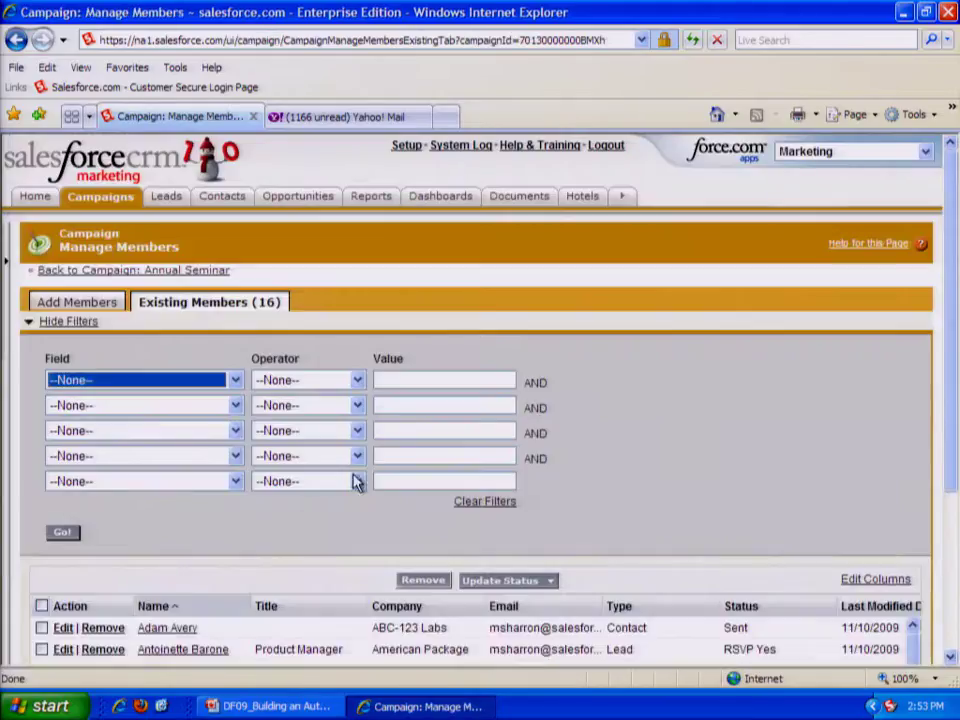
Edit the Dunder Mifflin Assistant Regional Manager's campaign member record and set the status to RSVP Yes.
scroll(690, 438, down, 3)
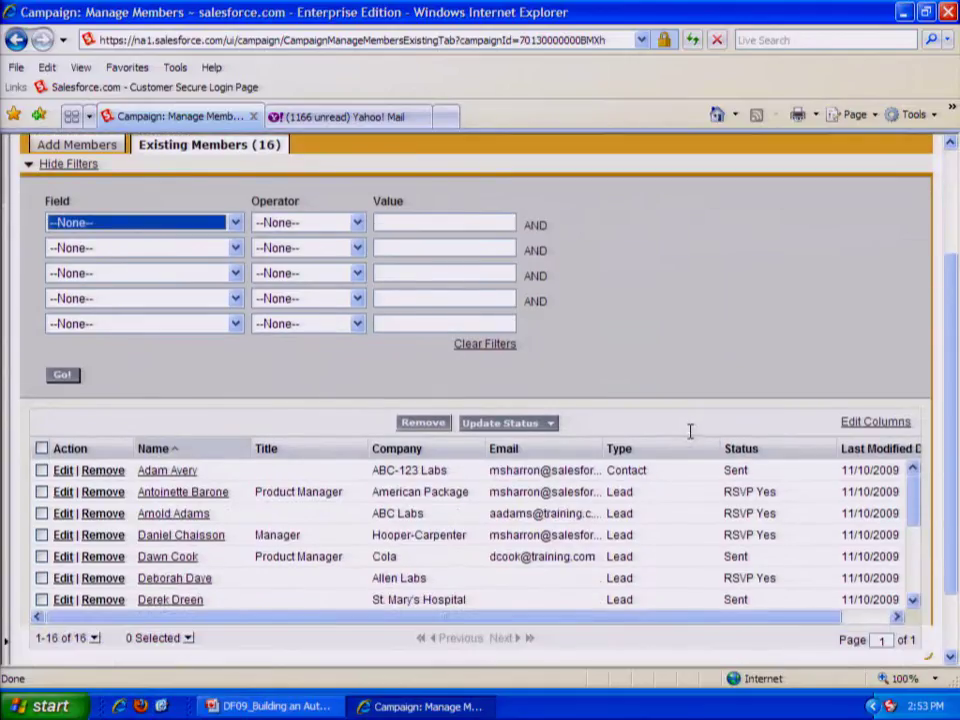
scroll(687, 427, down, 2)
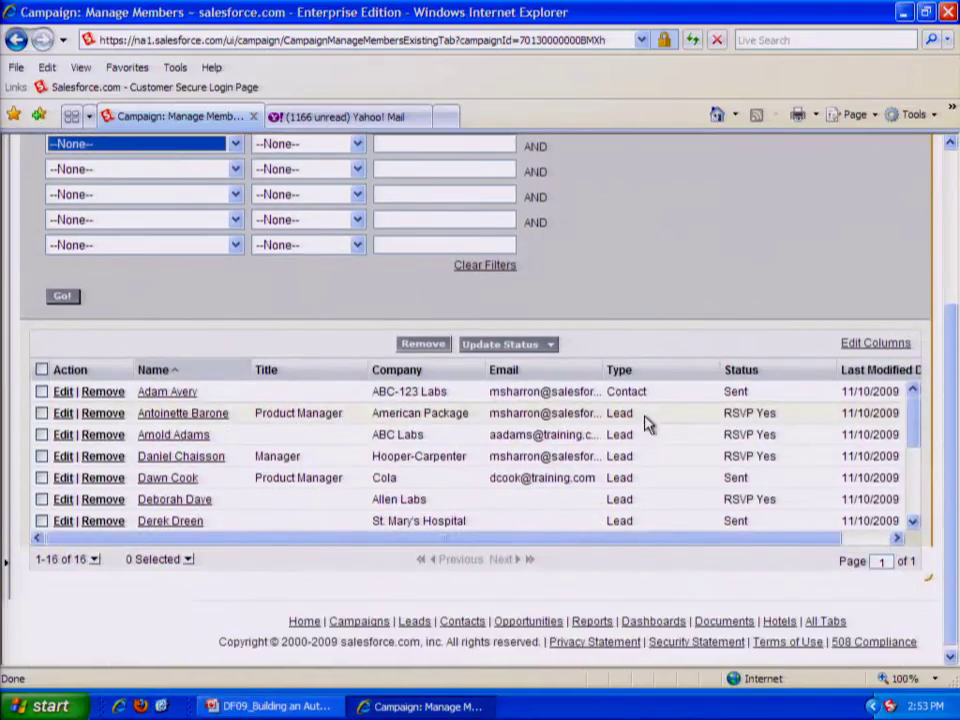
drag(915, 426, 900, 497)
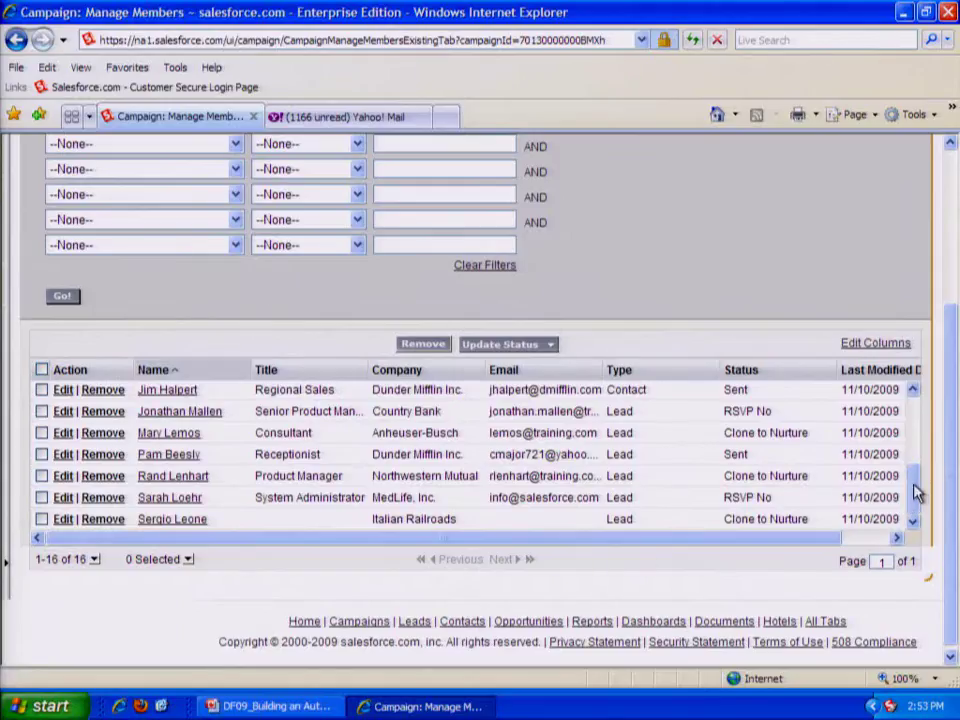
drag(917, 482, 915, 467)
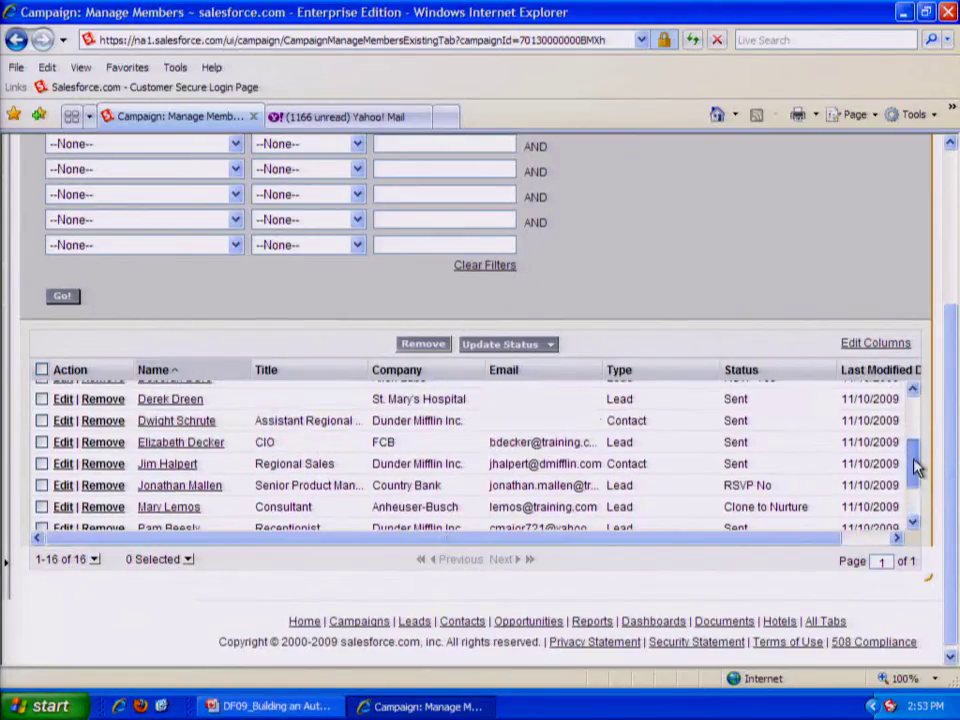
click(62, 421)
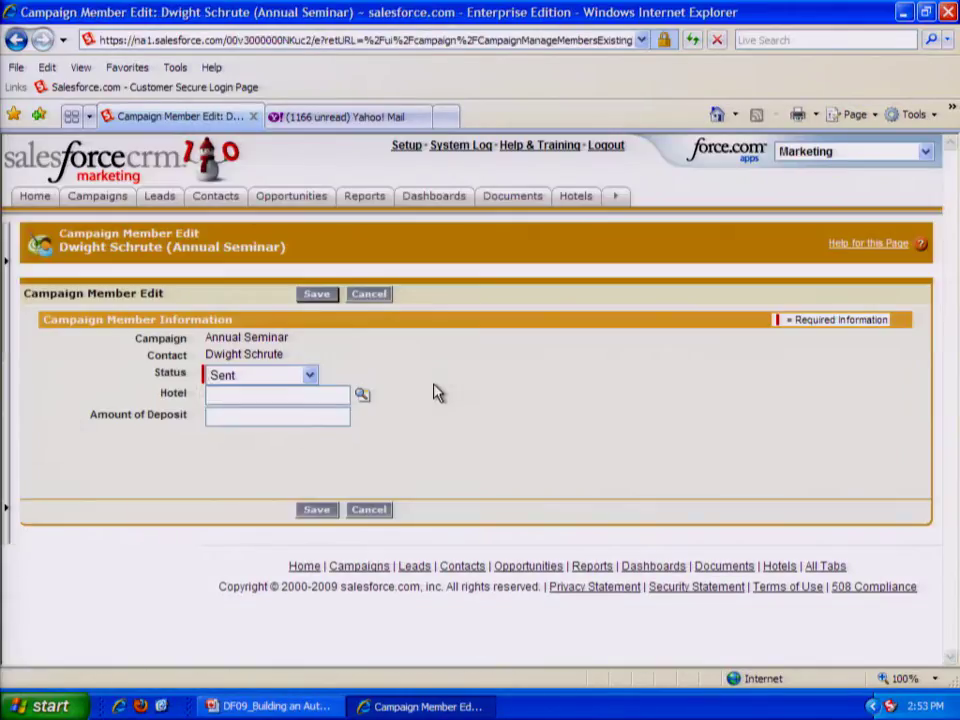
click(311, 375)
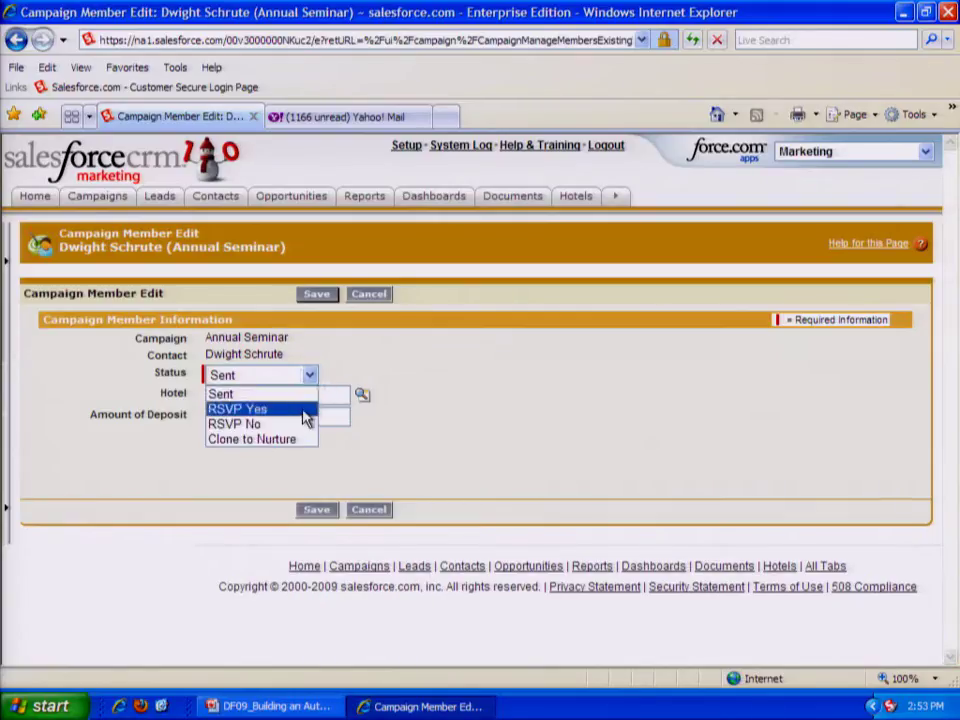
click(301, 410)
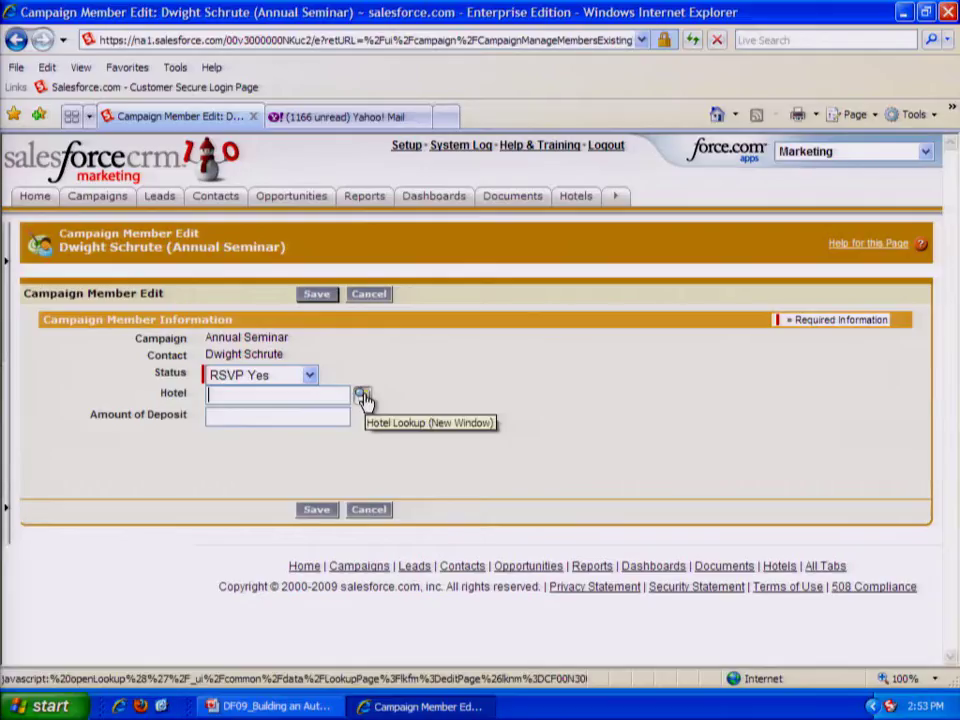
Look up "st marks" for the member's hotel and choose St. Marks.
click(363, 398)
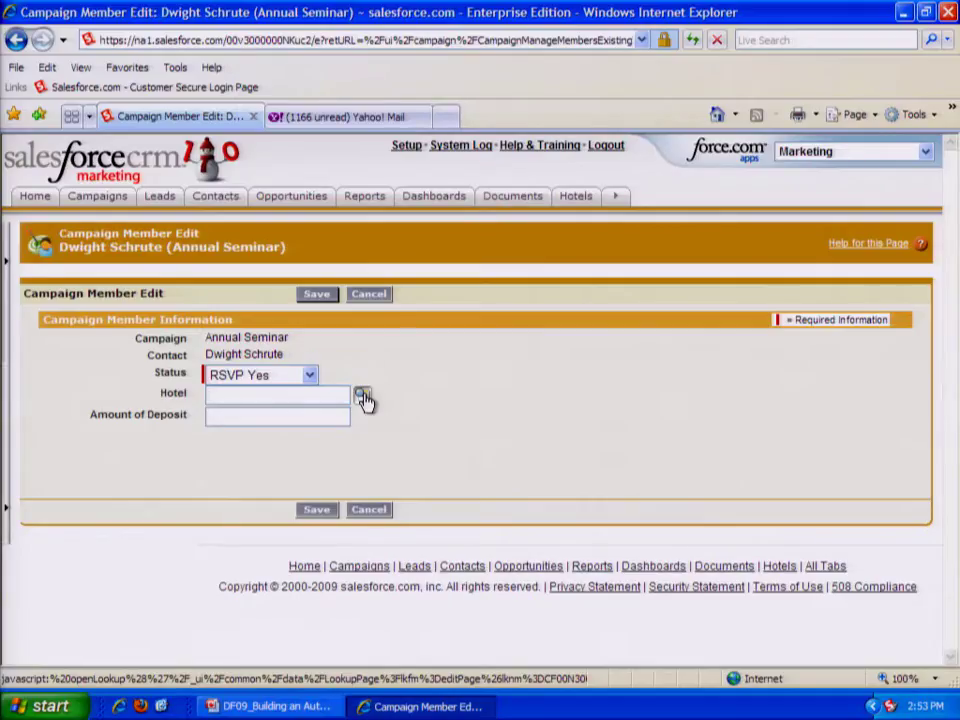
click(363, 398)
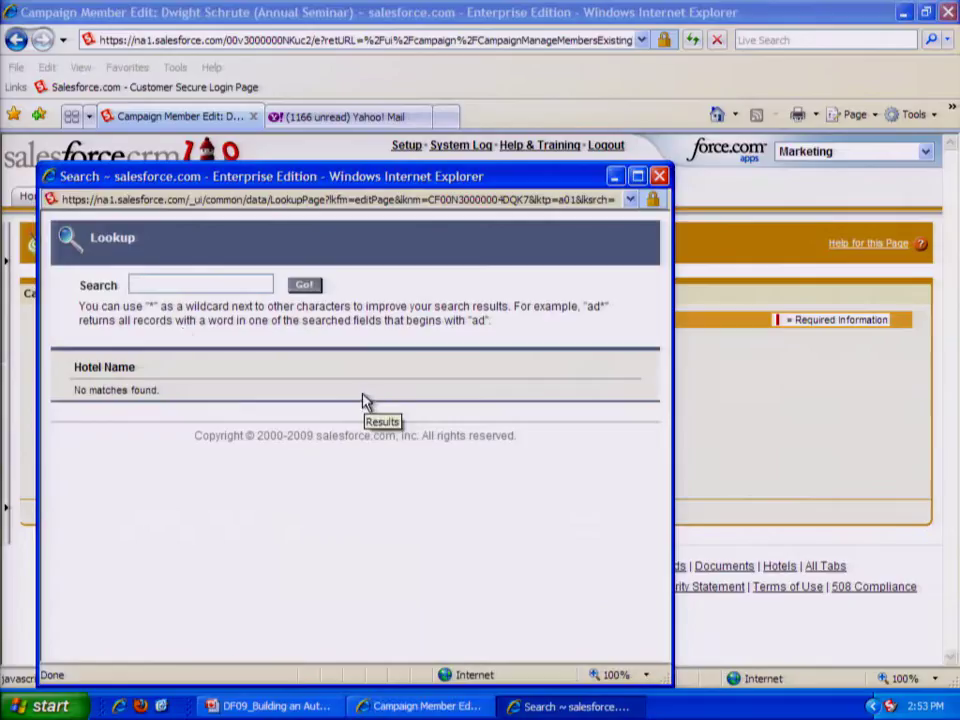
text(st marks)
key(Return)
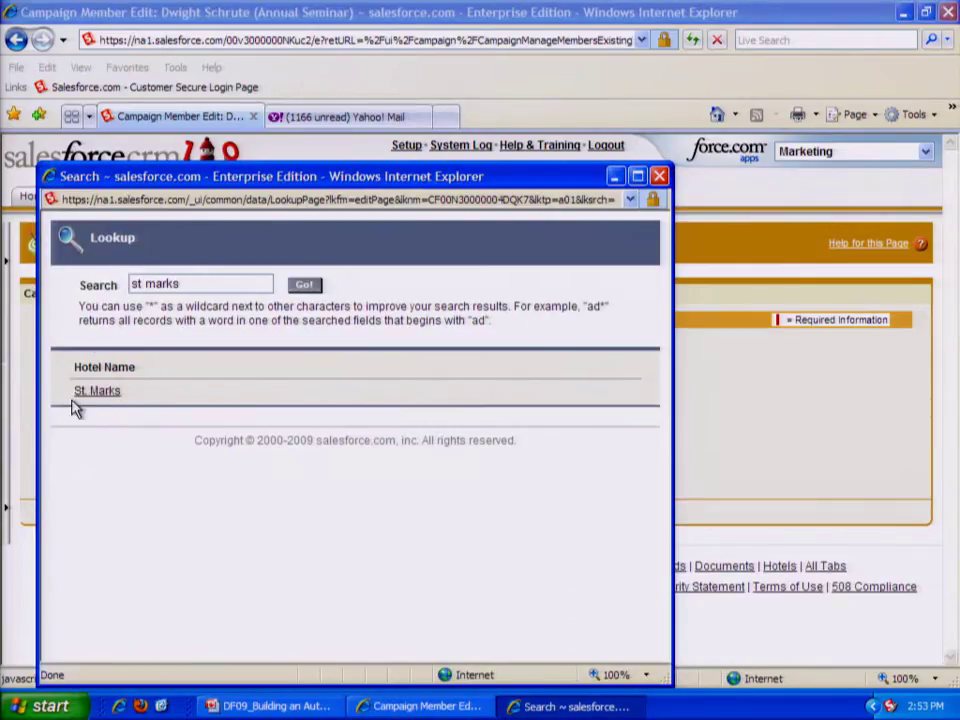
click(94, 392)
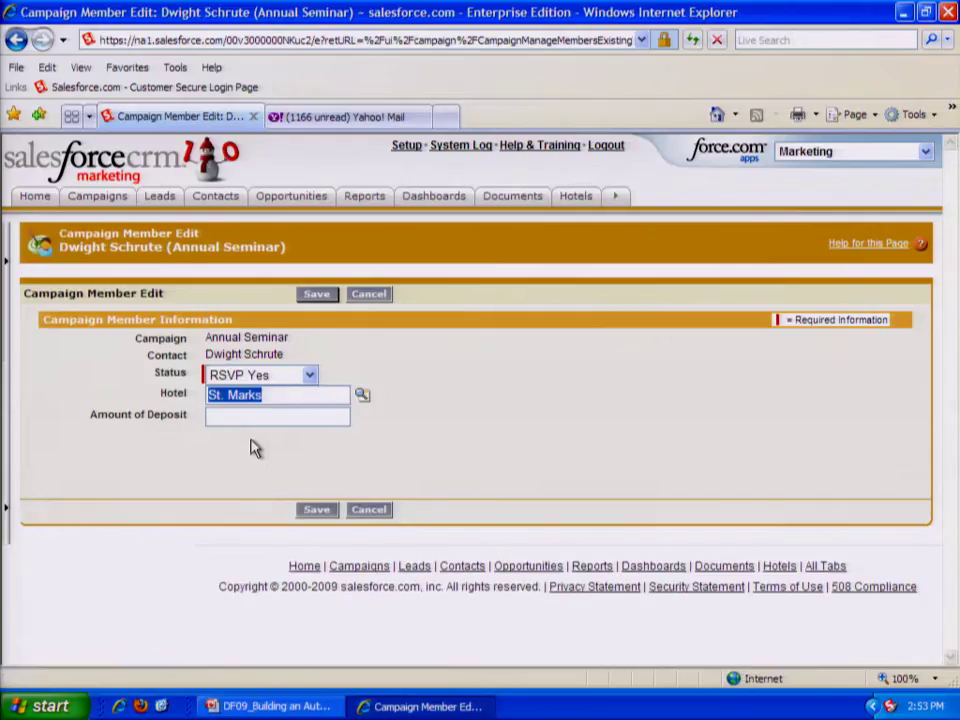
Set the member's amount of deposit to 250 and save the campaign member record.
click(242, 418)
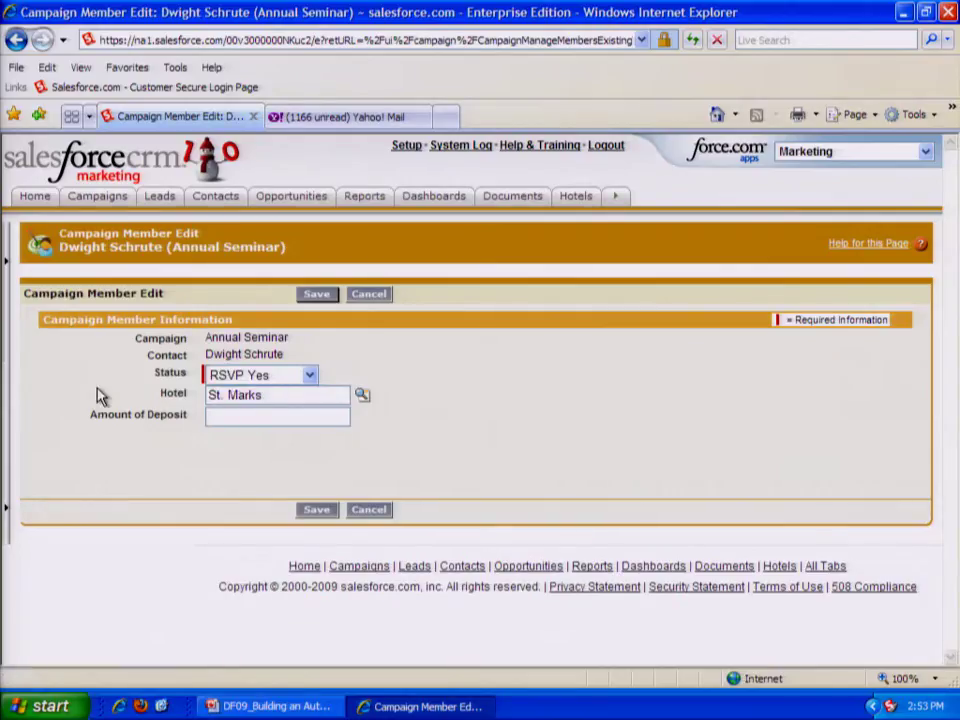
text(250)
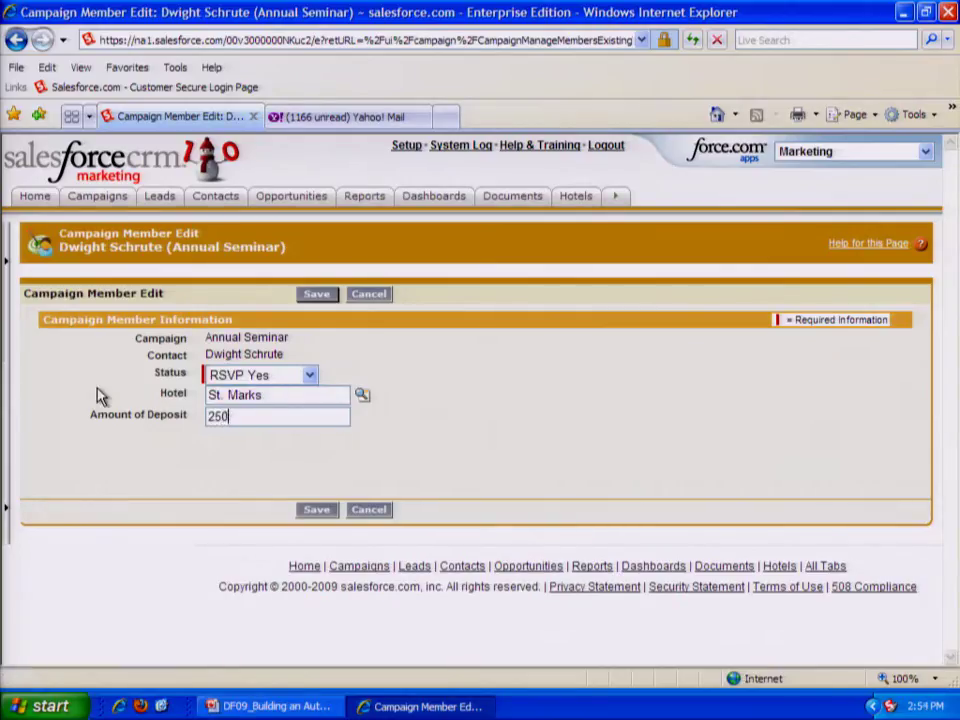
click(316, 296)
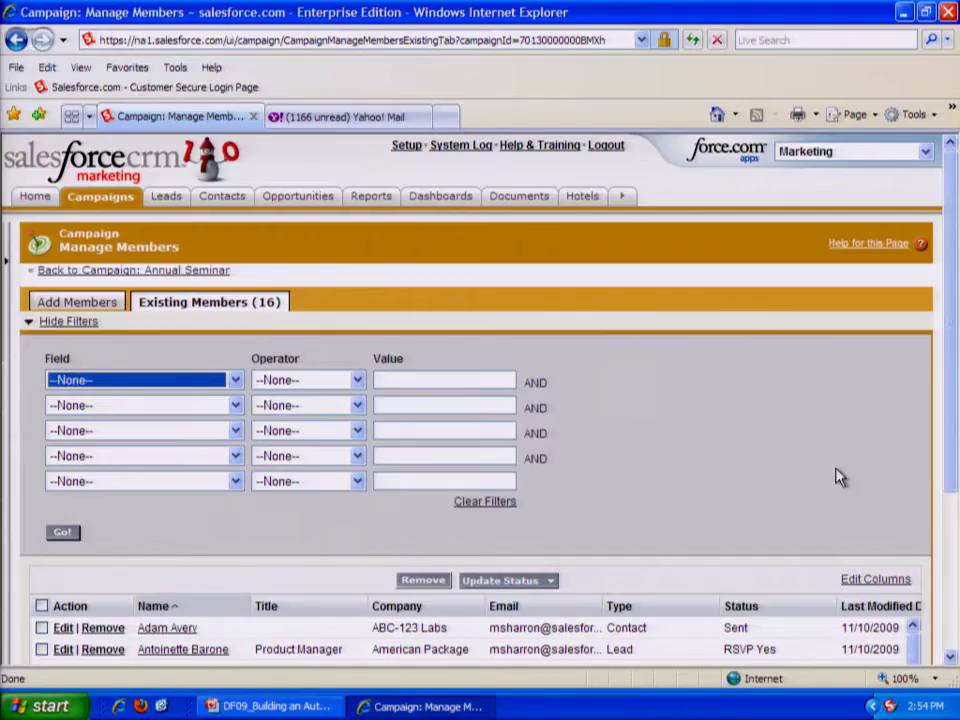
Return from the member list to the Annual Seminar campaign to check its summary fields.
scroll(811, 461, down, 3)
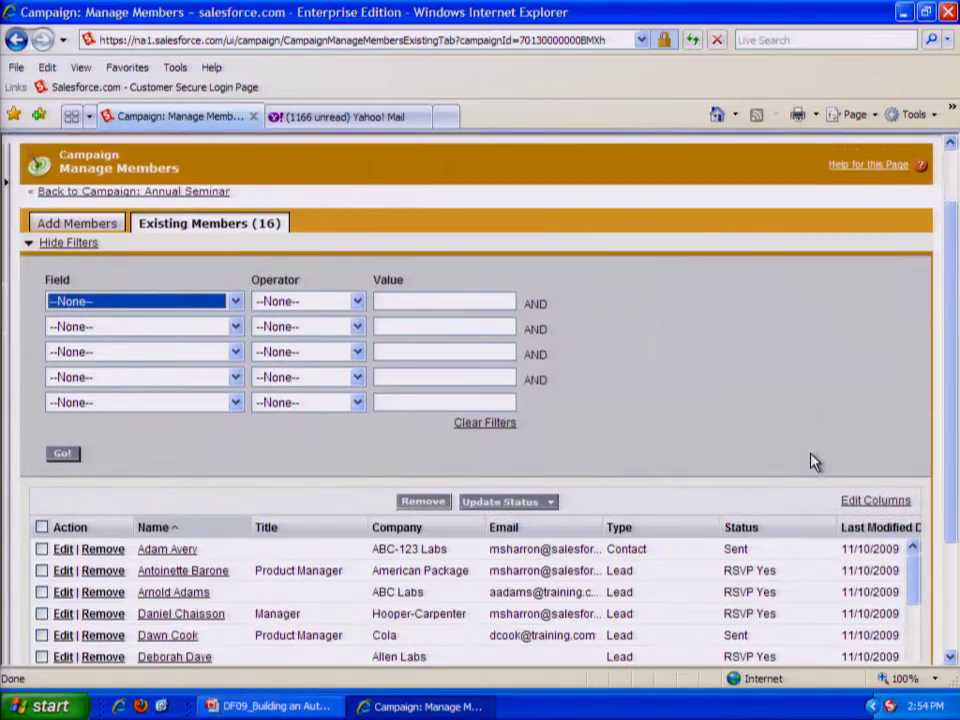
scroll(811, 461, up, 3)
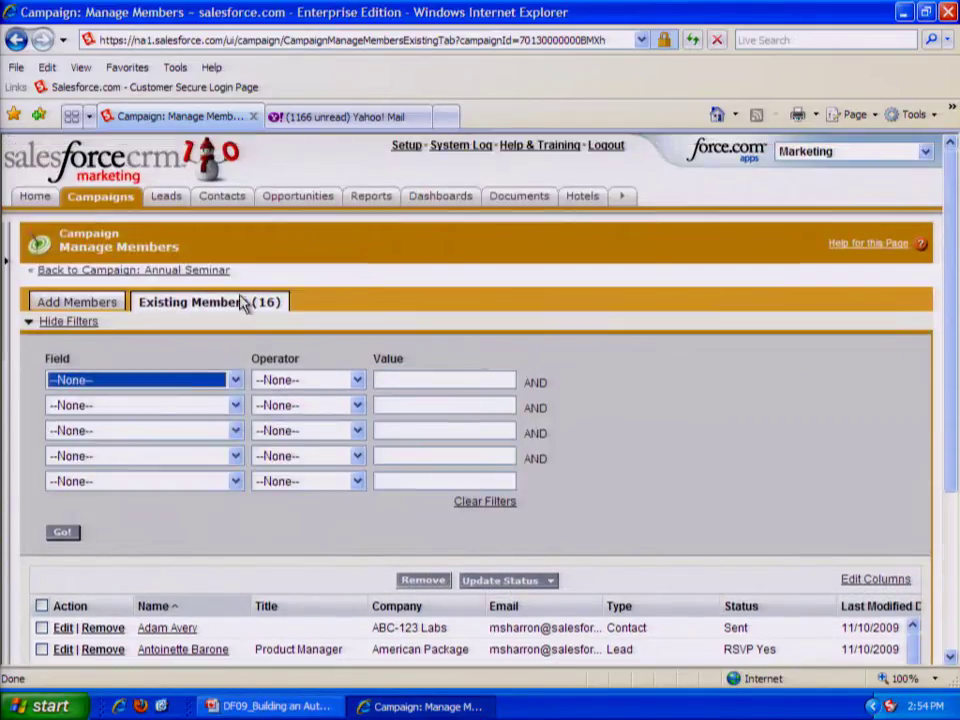
drag(240, 272, 175, 278)
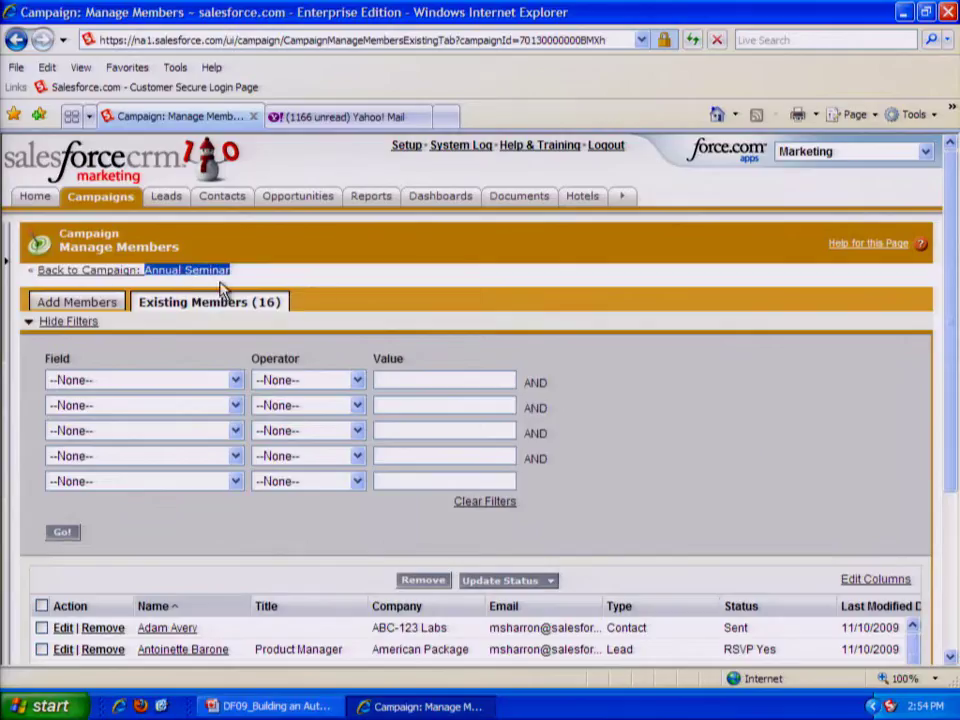
click(100, 275)
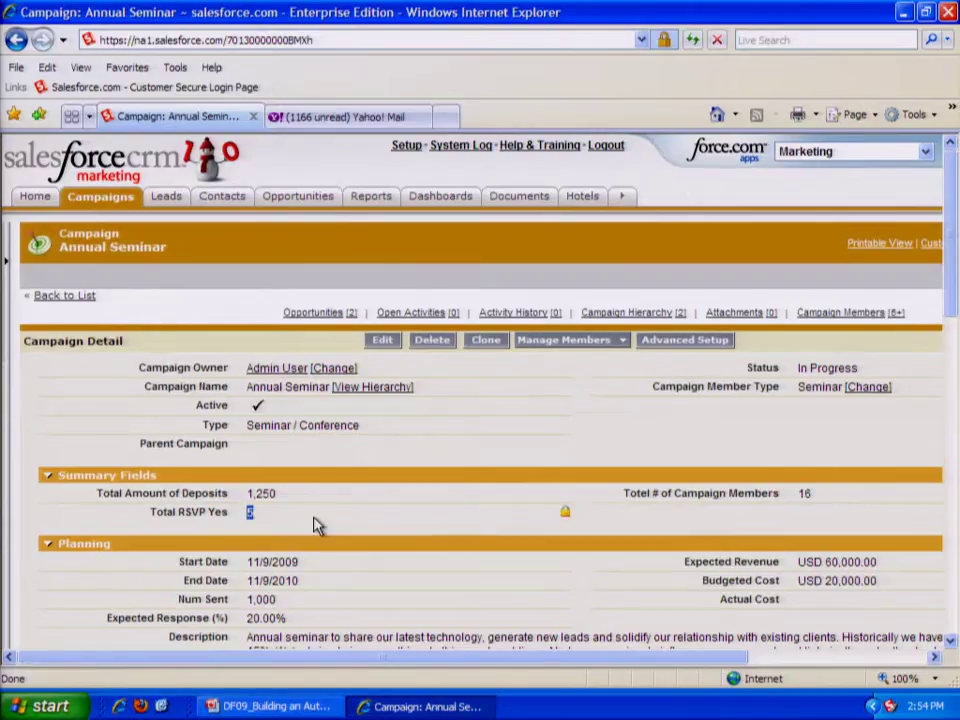
List all hotels and open the St. Marks record to view its related campaign members.
click(588, 199)
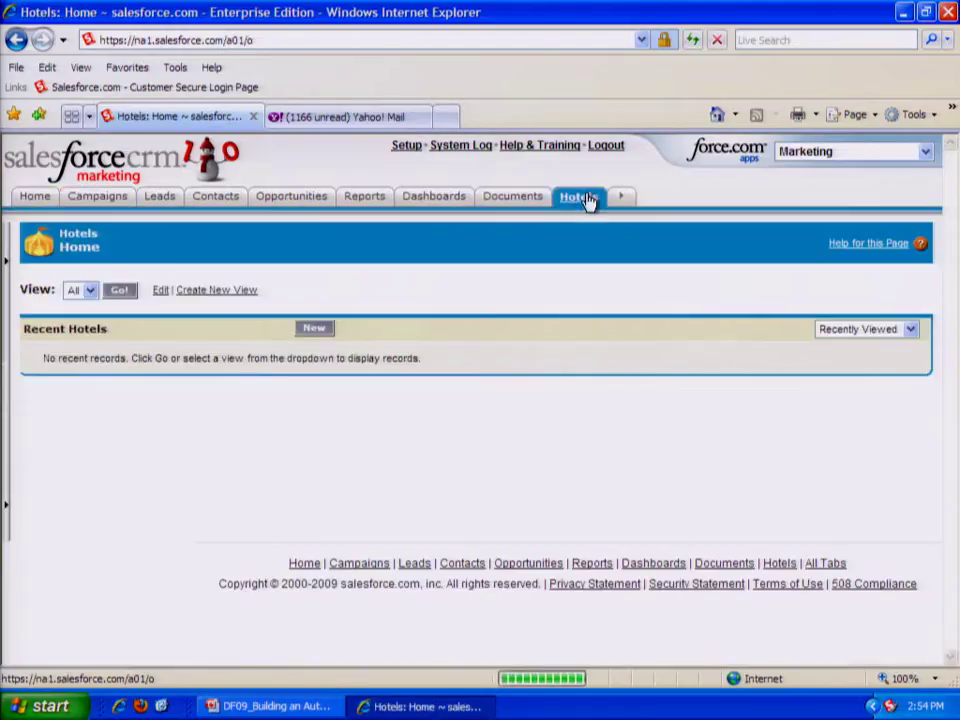
click(119, 297)
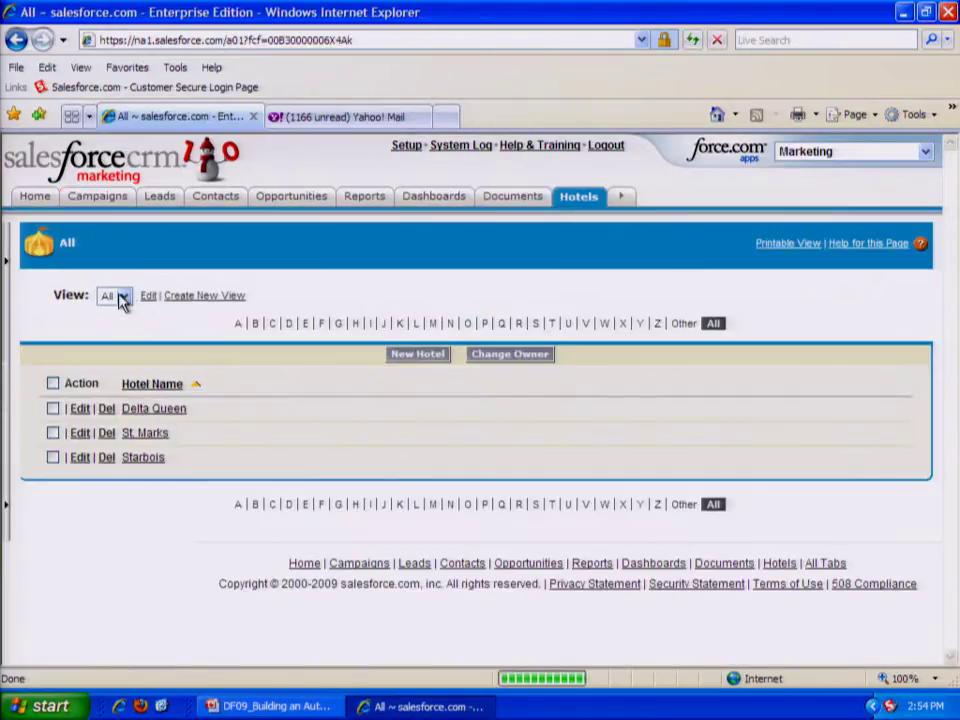
click(148, 436)
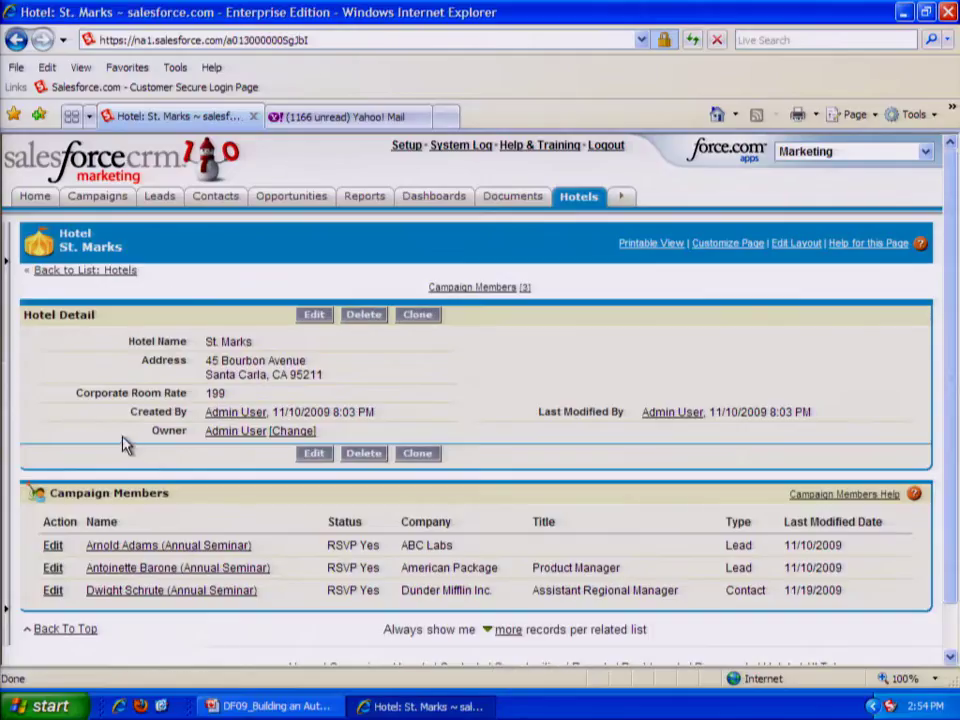
Review the campaign members related to the St. Marks hotel, including the newly assigned contact.
scroll(285, 568, down, 1)
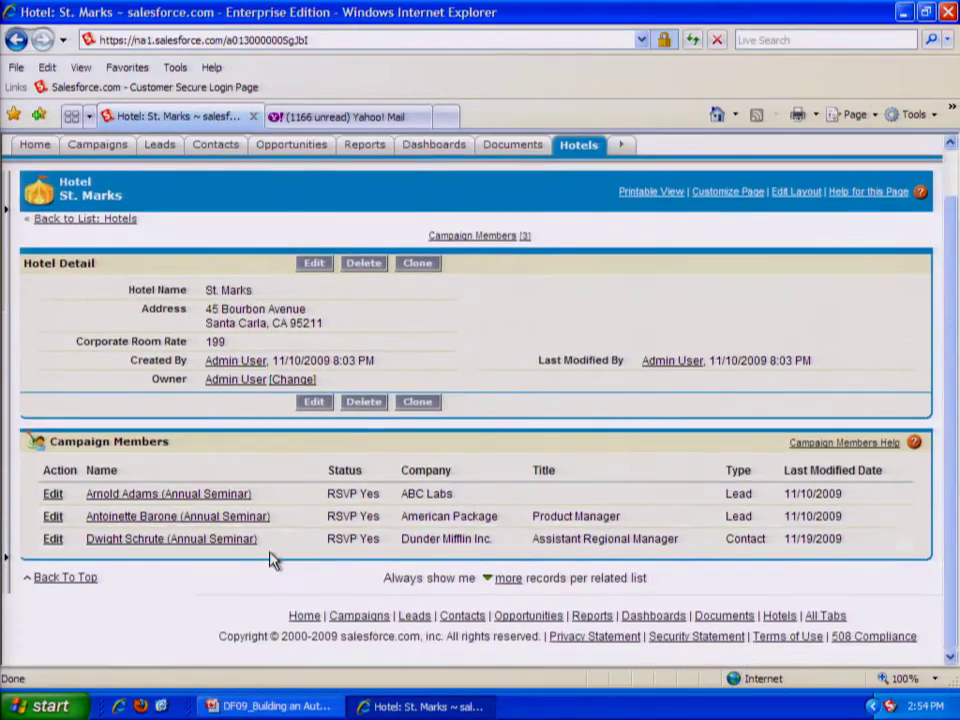
drag(258, 540, 138, 545)
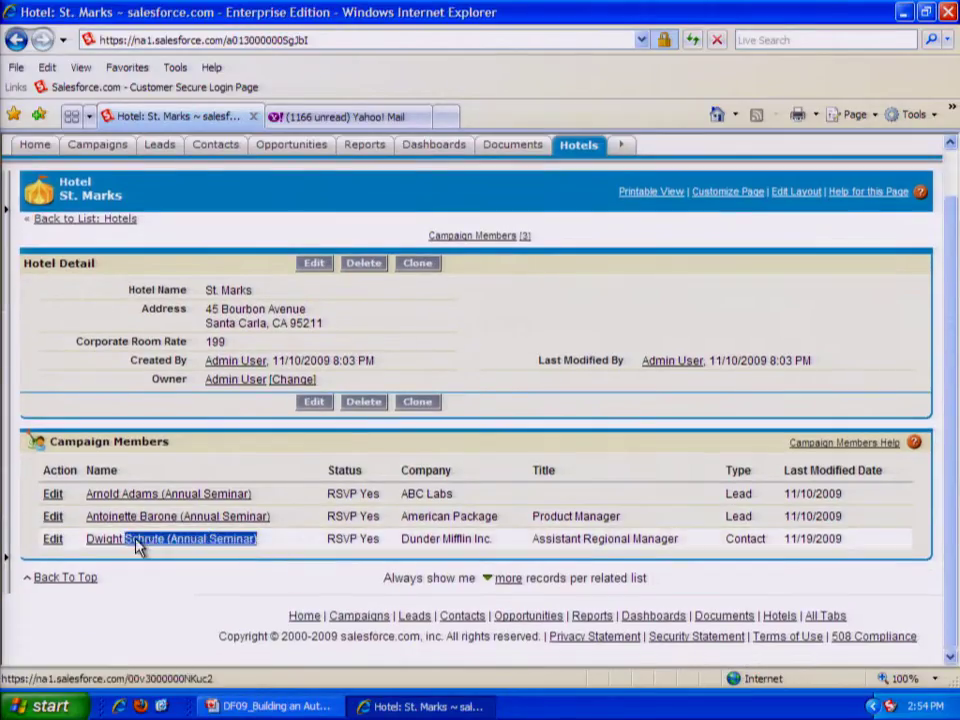
click(243, 583)
scroll(255, 585, up, 1)
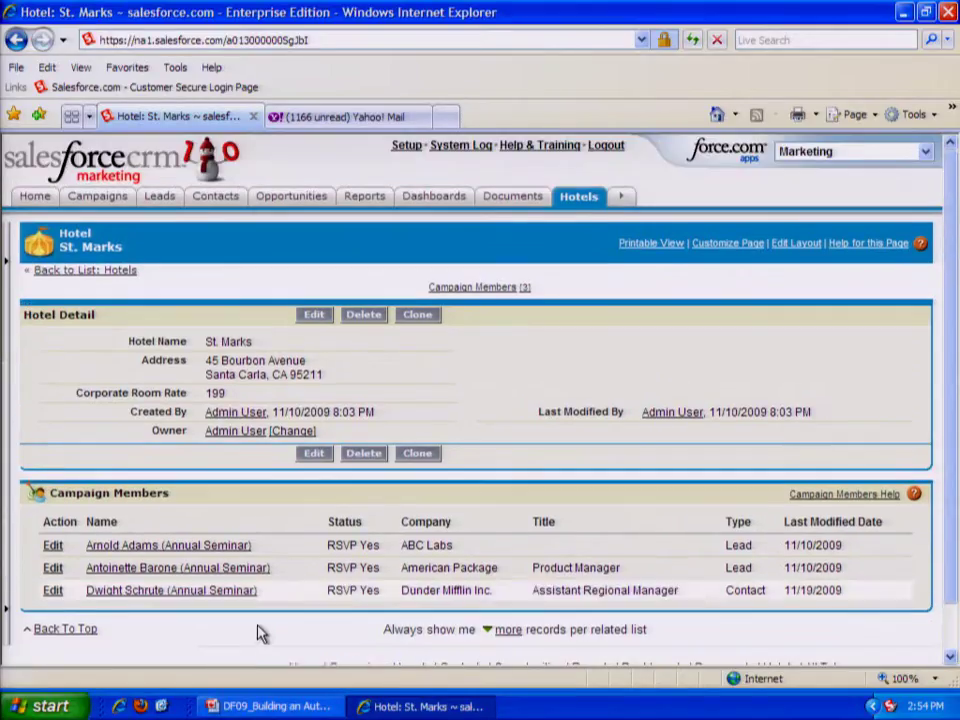
Switch to the PowerPoint deck and start the slide show from the Exercise 1 slide.
click(245, 707)
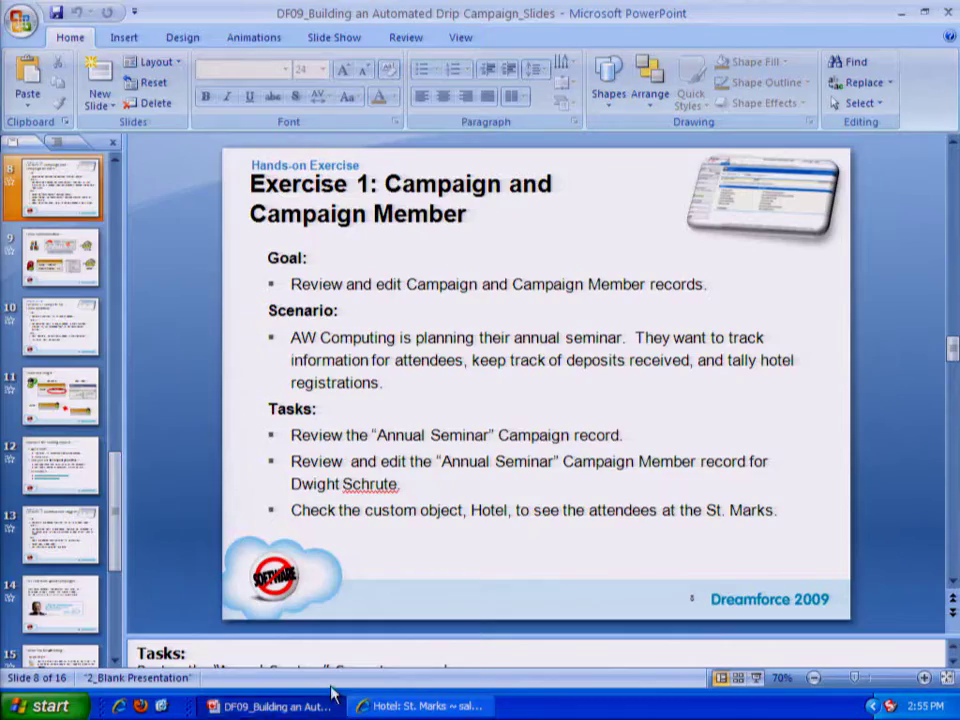
click(756, 678)
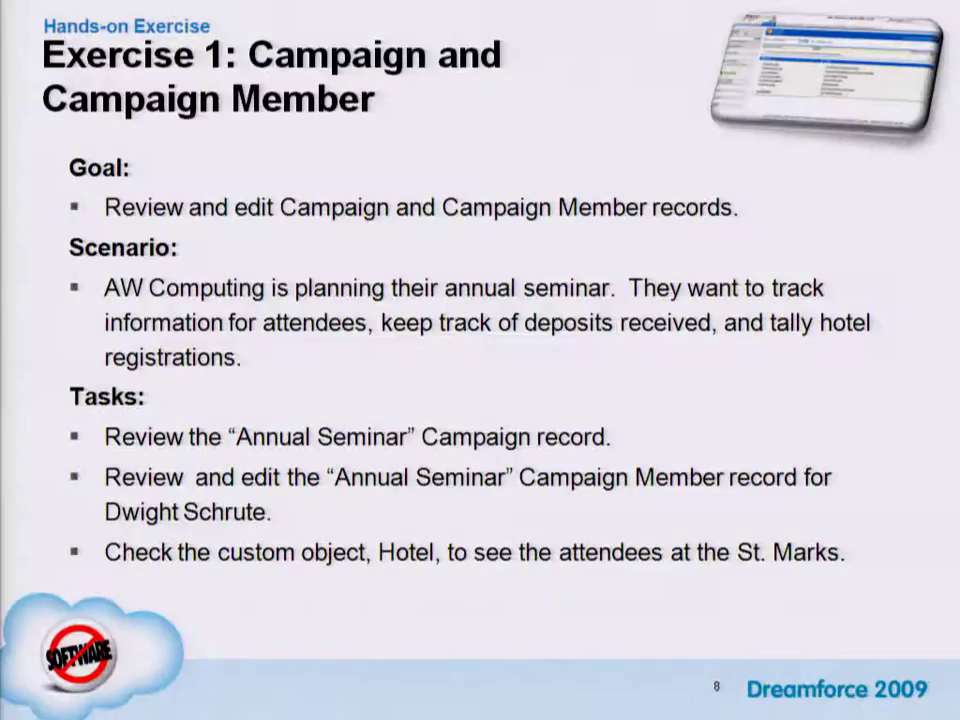
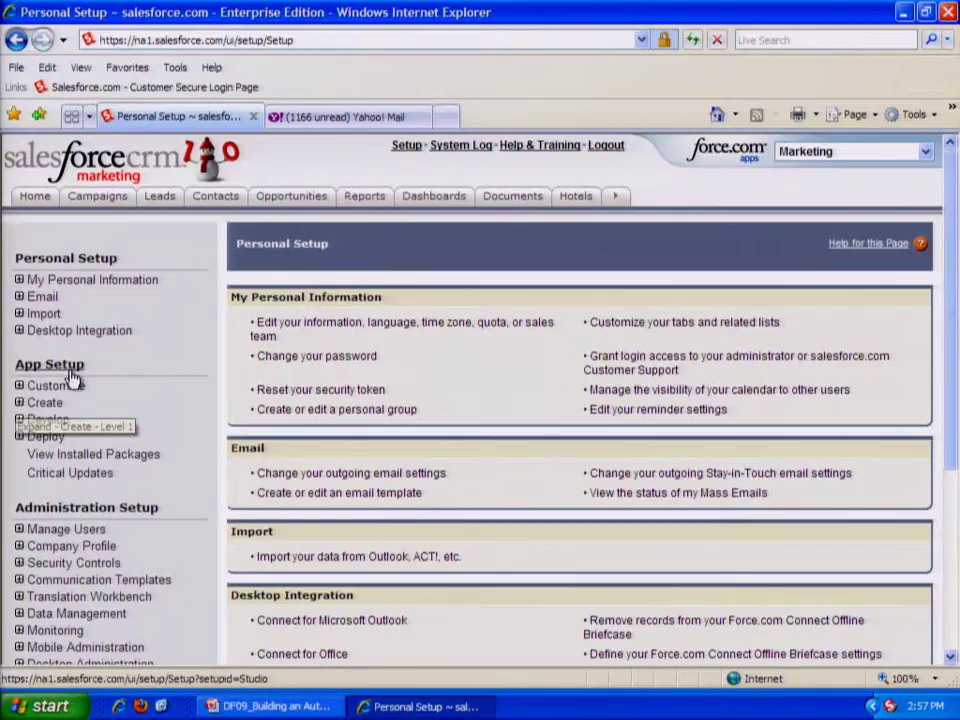
Open the list of all workflow rules in the app setup, continuing past the workflow introduction page.
drag(100, 364, 16, 366)
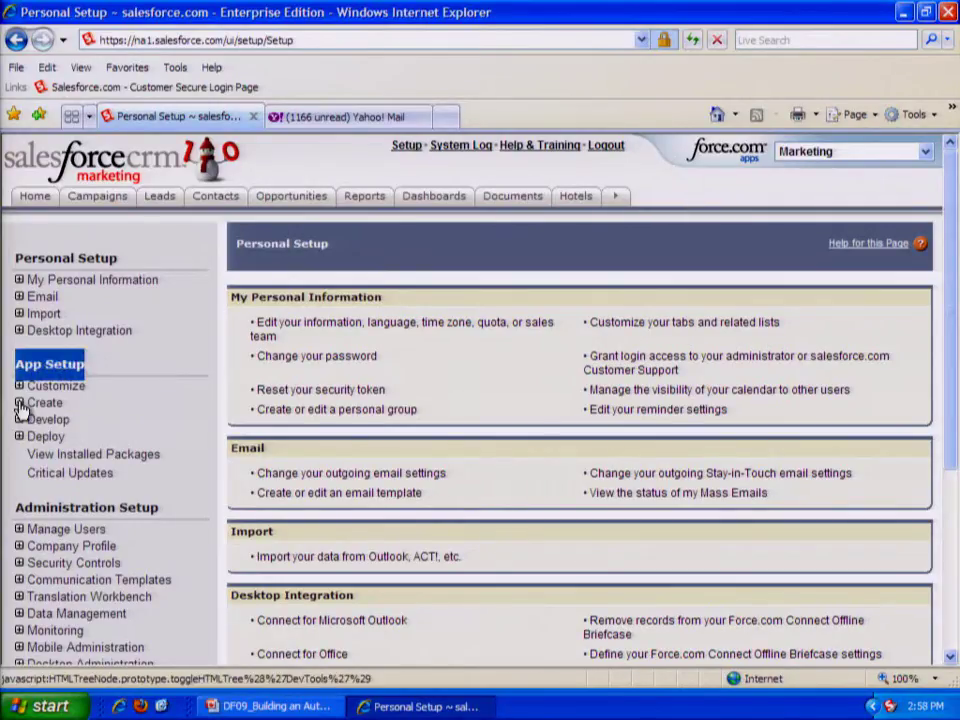
click(20, 403)
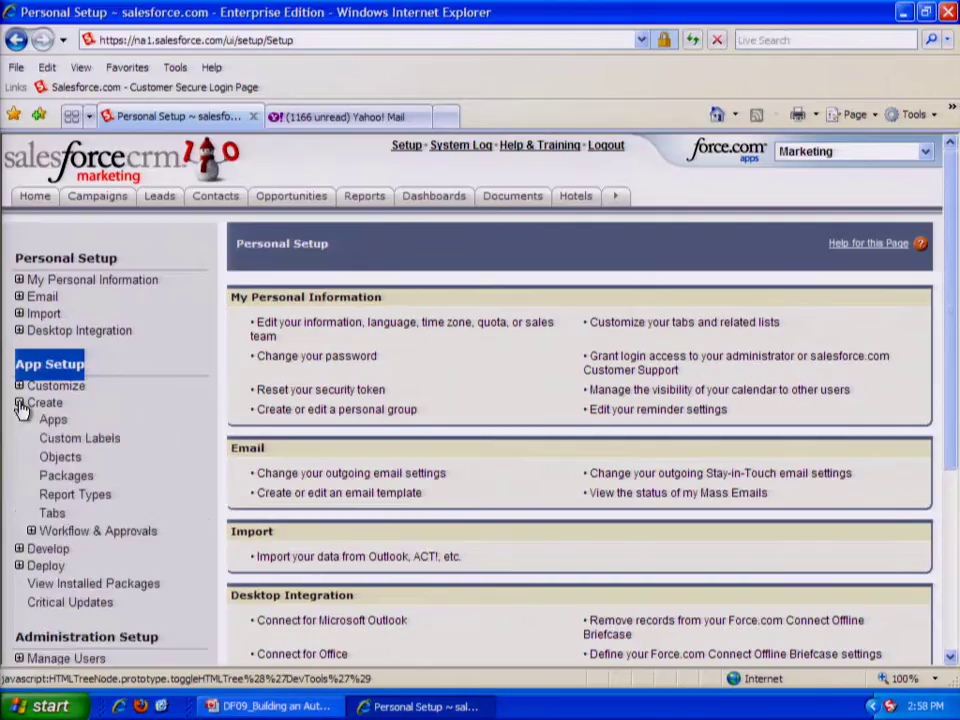
click(80, 410)
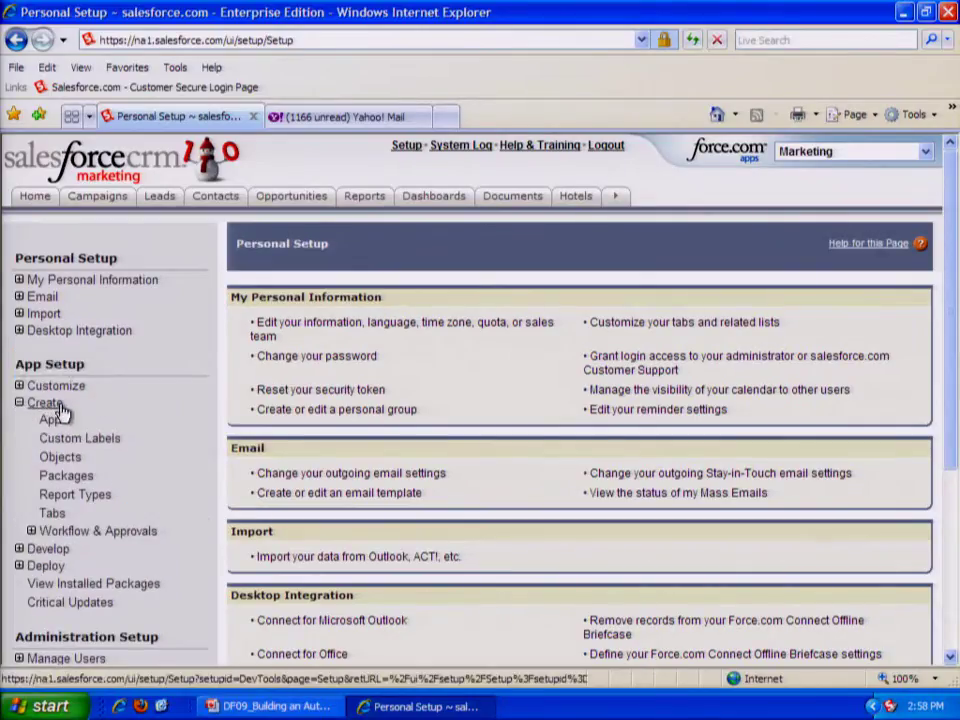
click(31, 534)
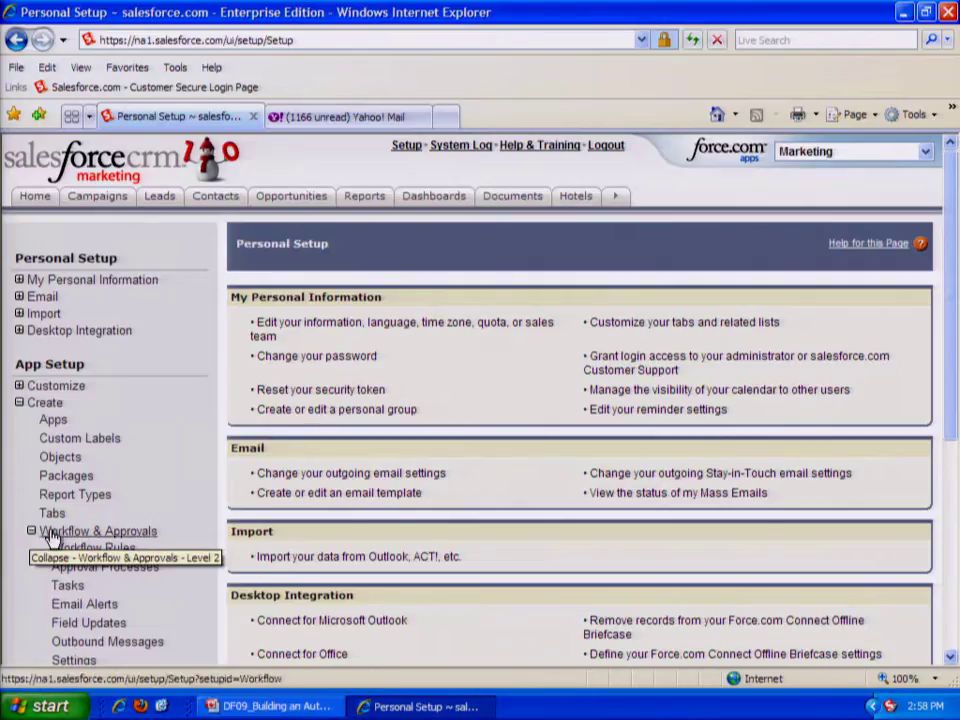
click(73, 540)
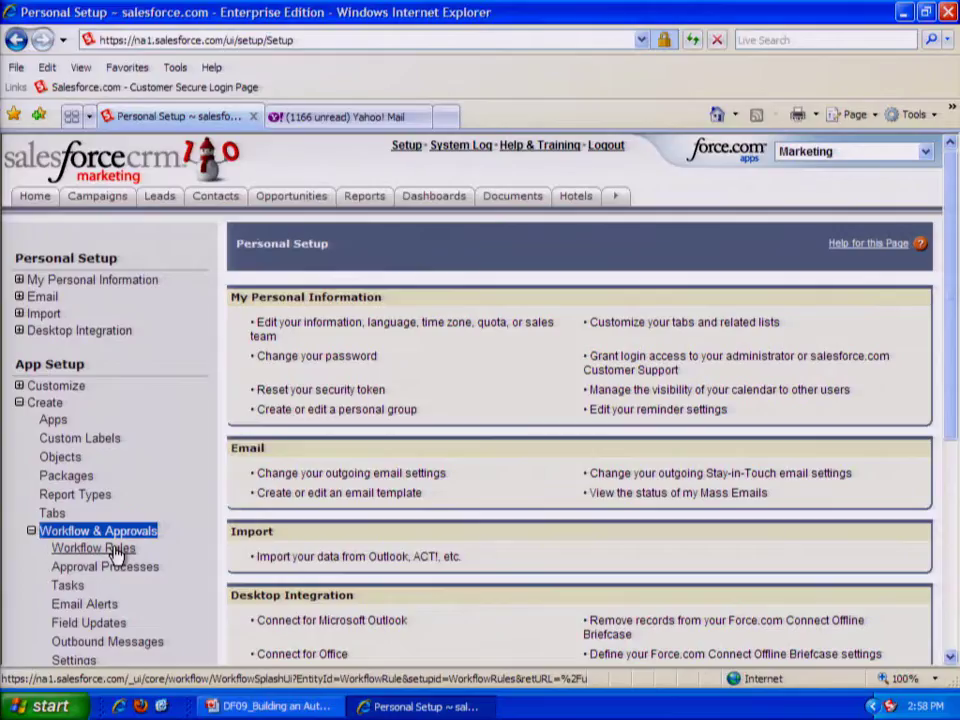
click(116, 555)
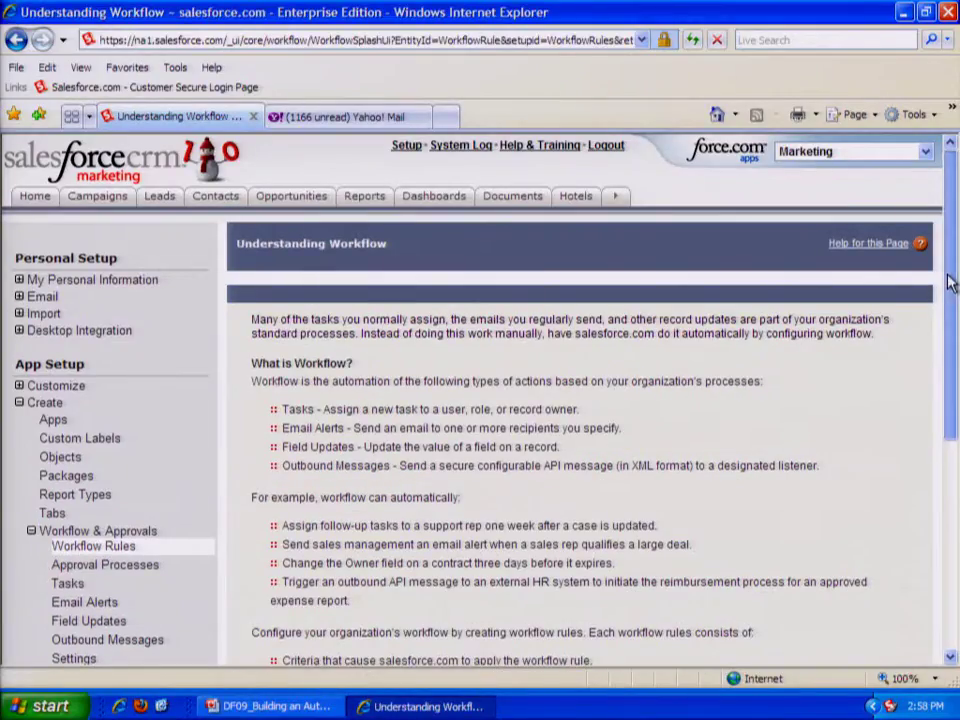
drag(950, 282, 945, 394)
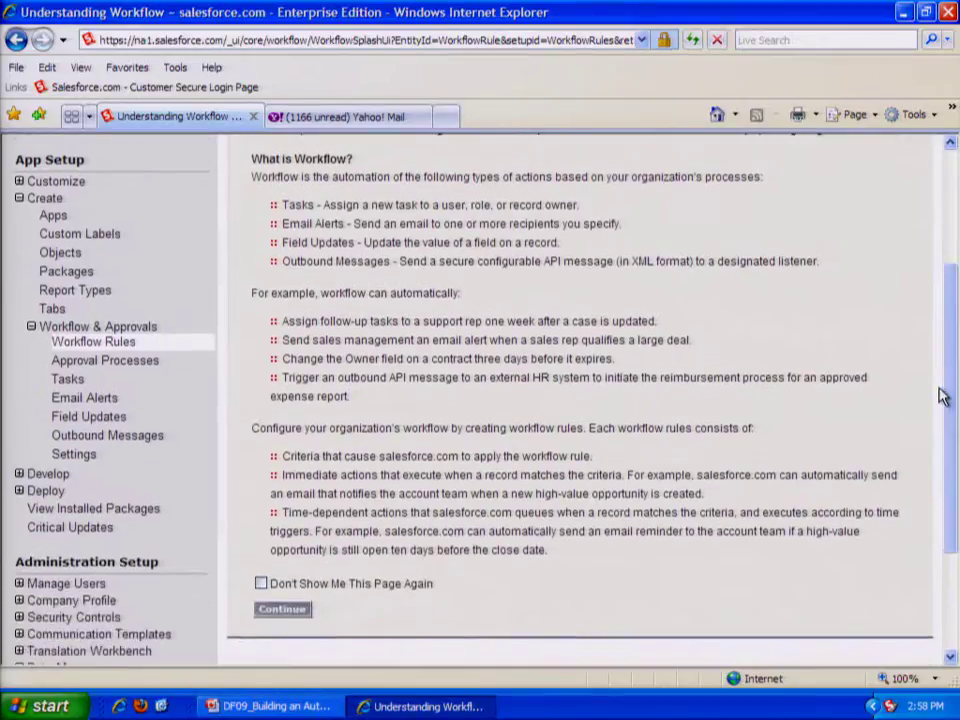
click(294, 611)
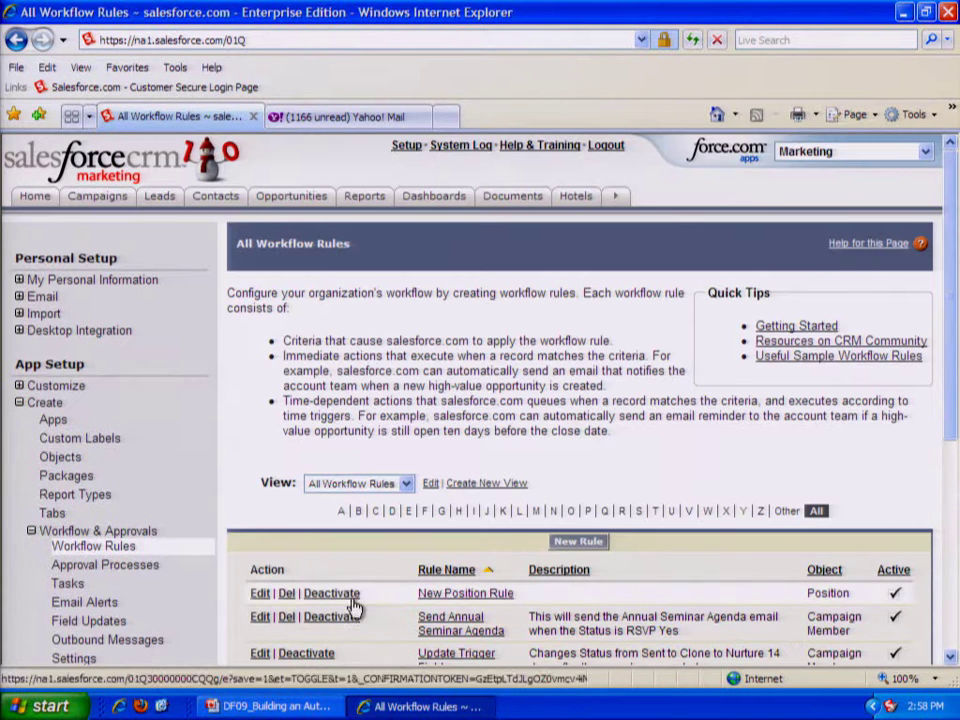
Open the Send Annual Seminar Agenda workflow rule and review its object, rule criteria and workflow actions.
drag(954, 349, 950, 430)
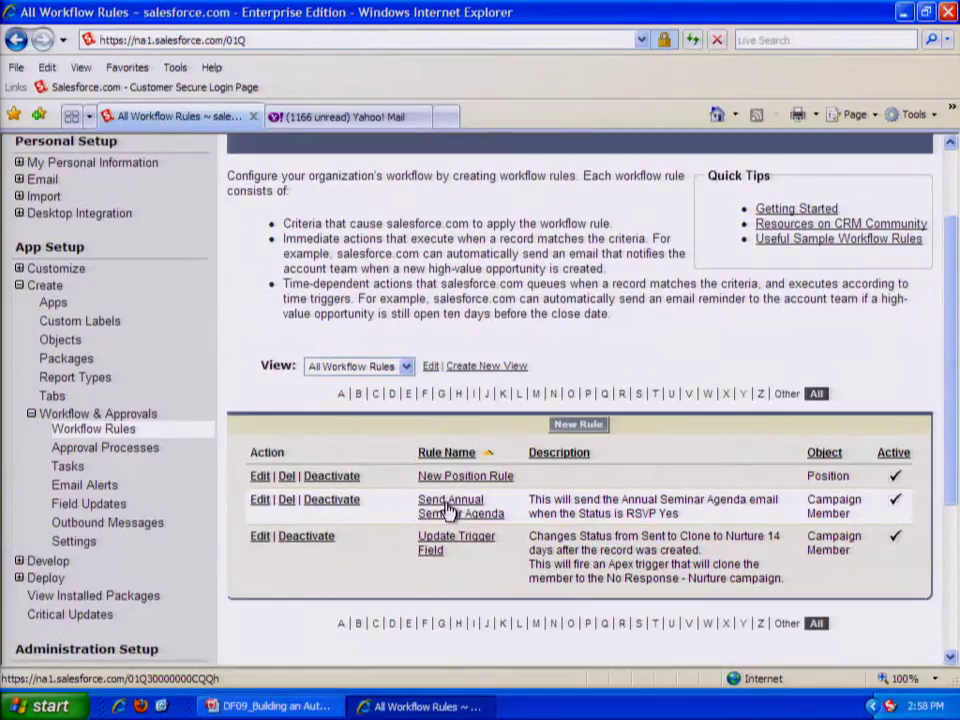
click(481, 511)
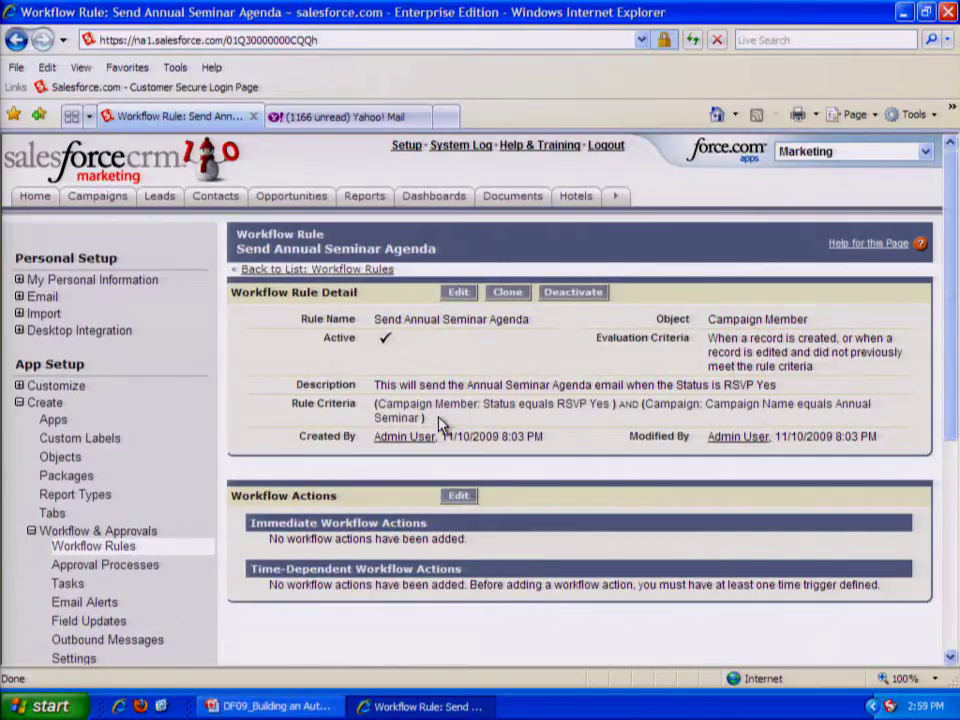
drag(812, 324, 733, 328)
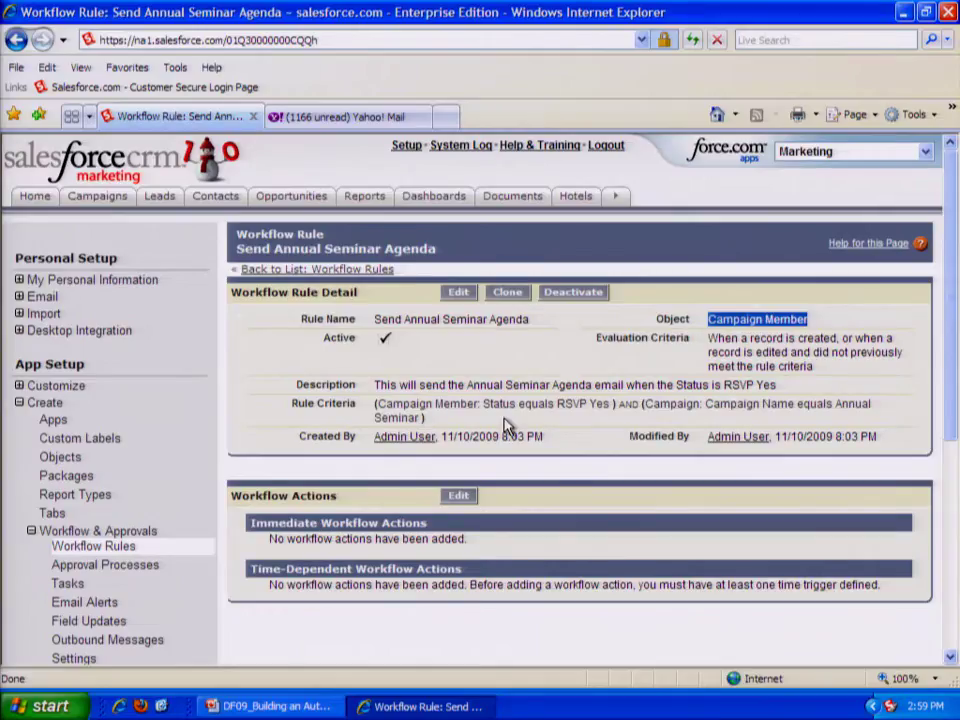
drag(428, 419, 376, 402)
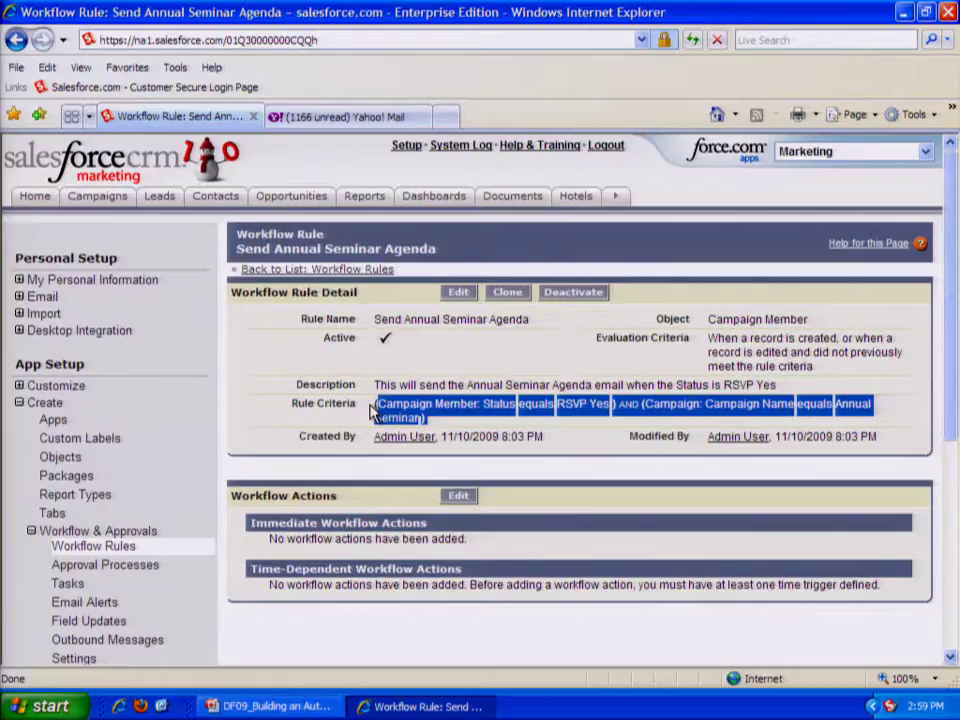
click(360, 424)
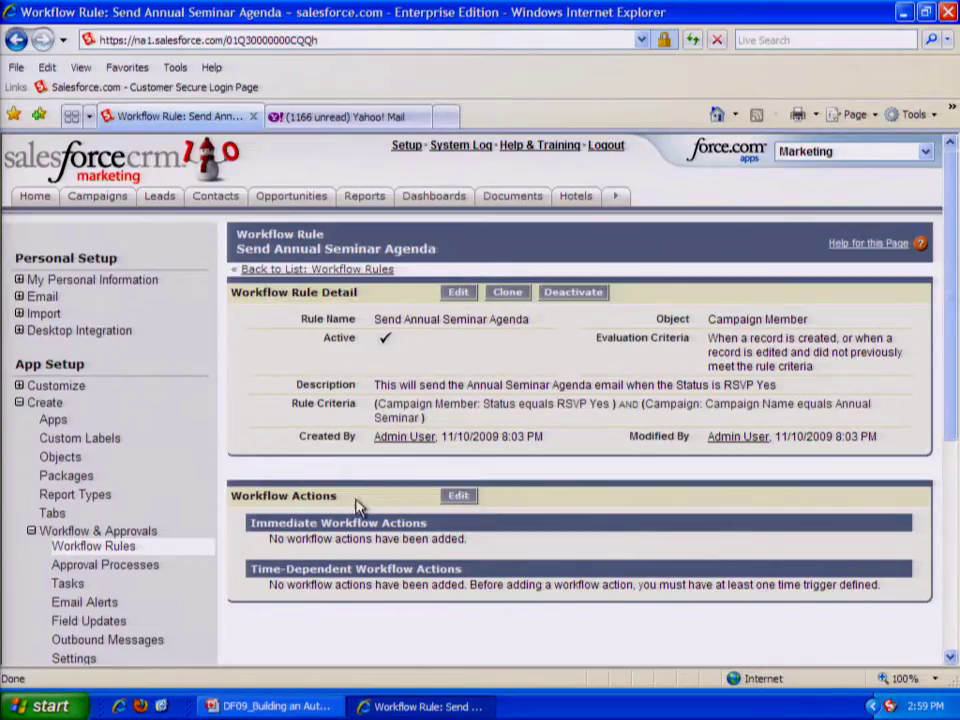
drag(322, 497, 231, 496)
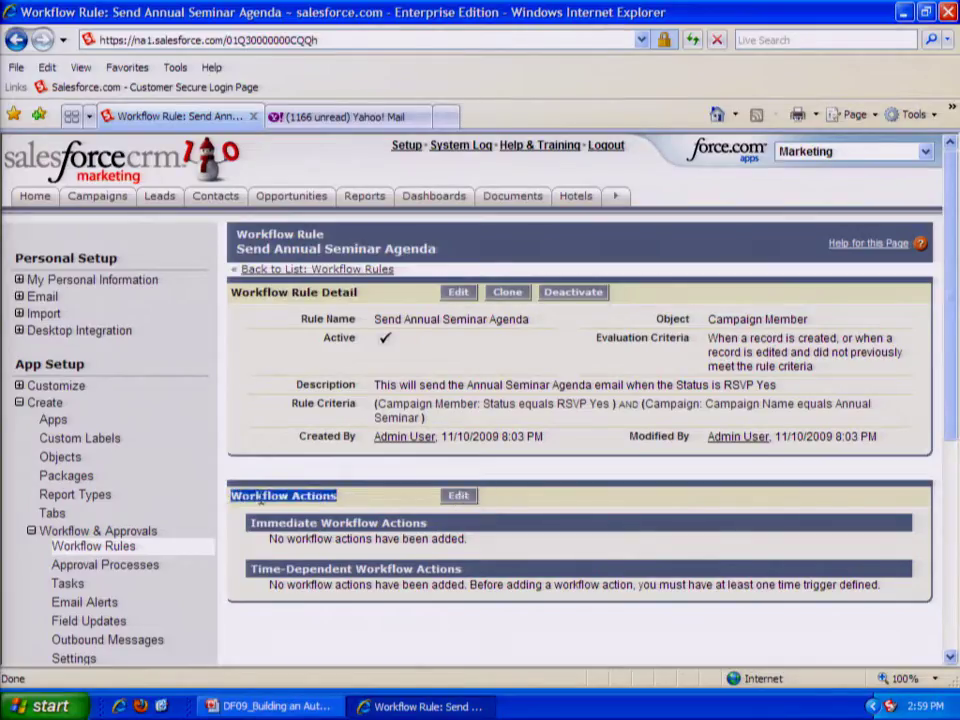
Edit the rule's workflow actions and start a new email alert as an immediate action.
click(459, 496)
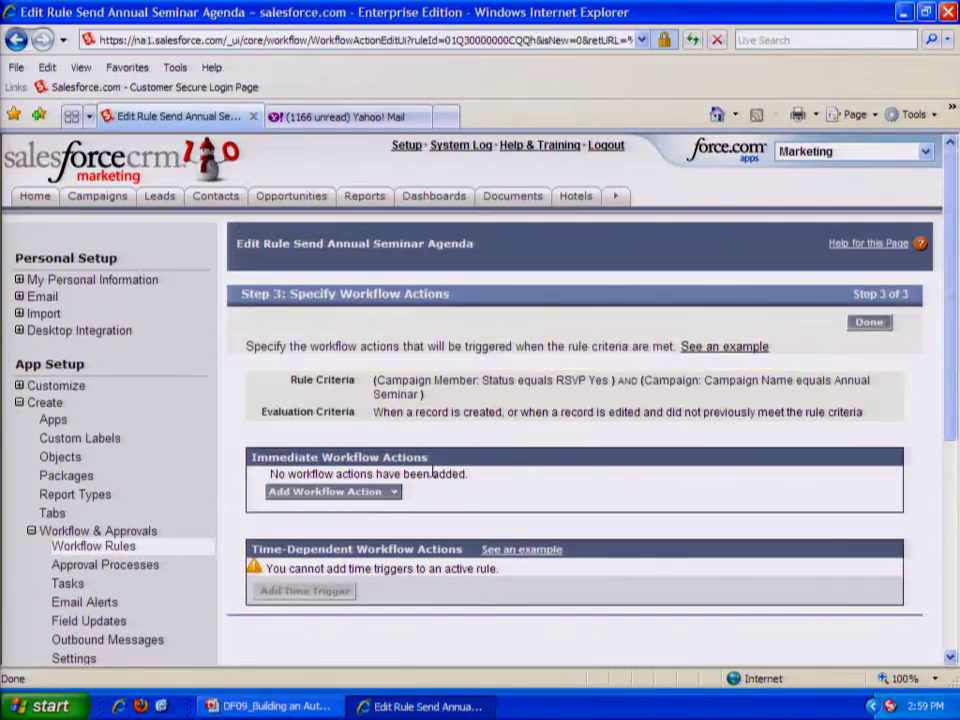
click(396, 494)
triple_click(290, 457)
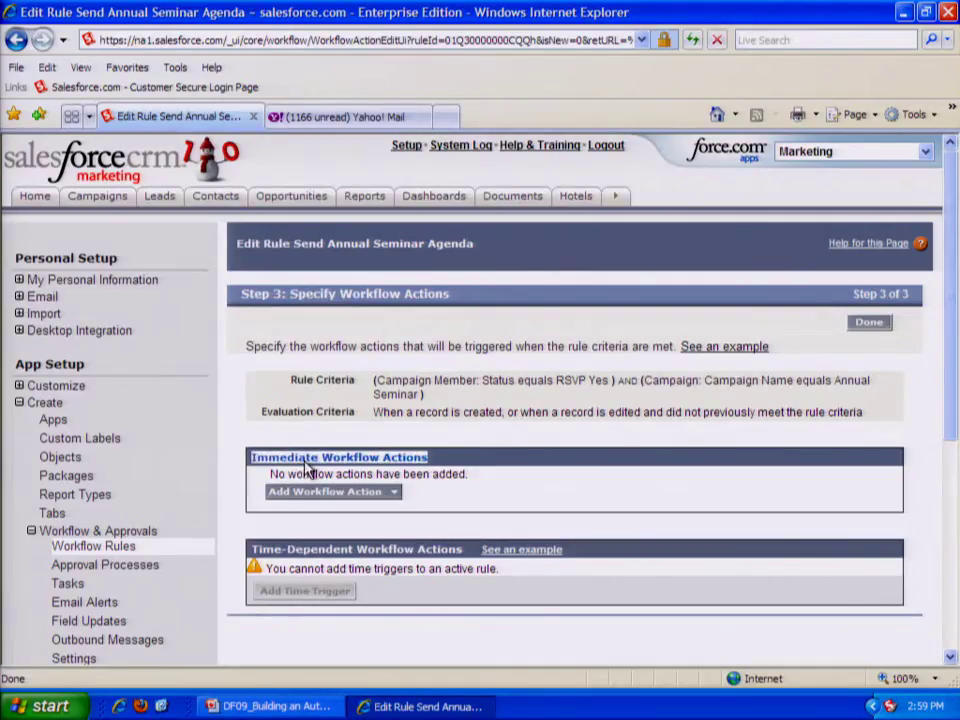
click(435, 508)
click(397, 497)
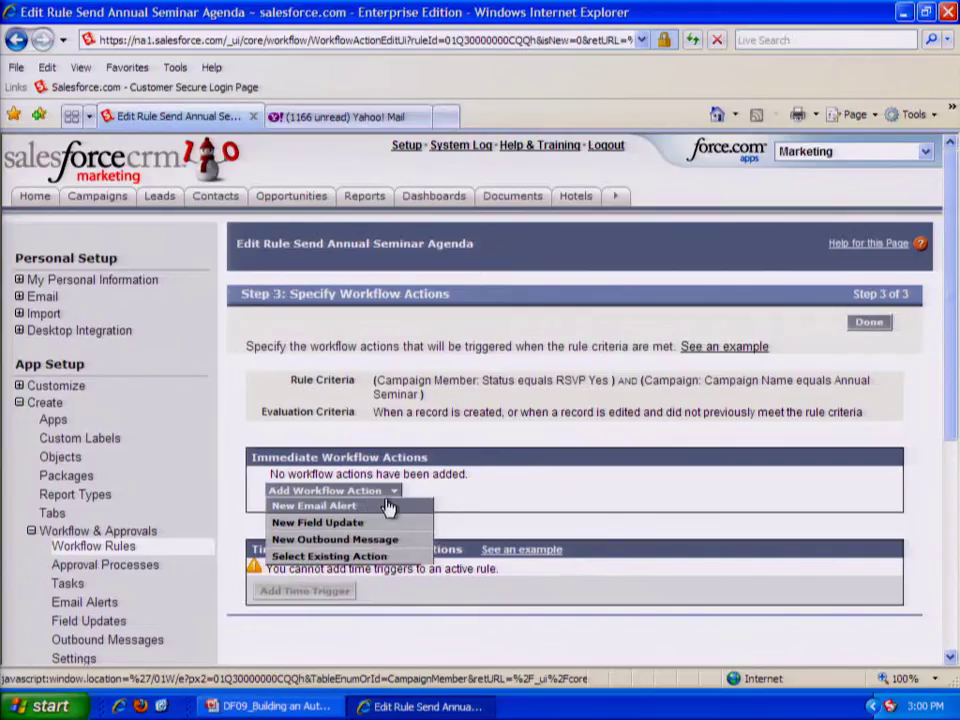
click(401, 507)
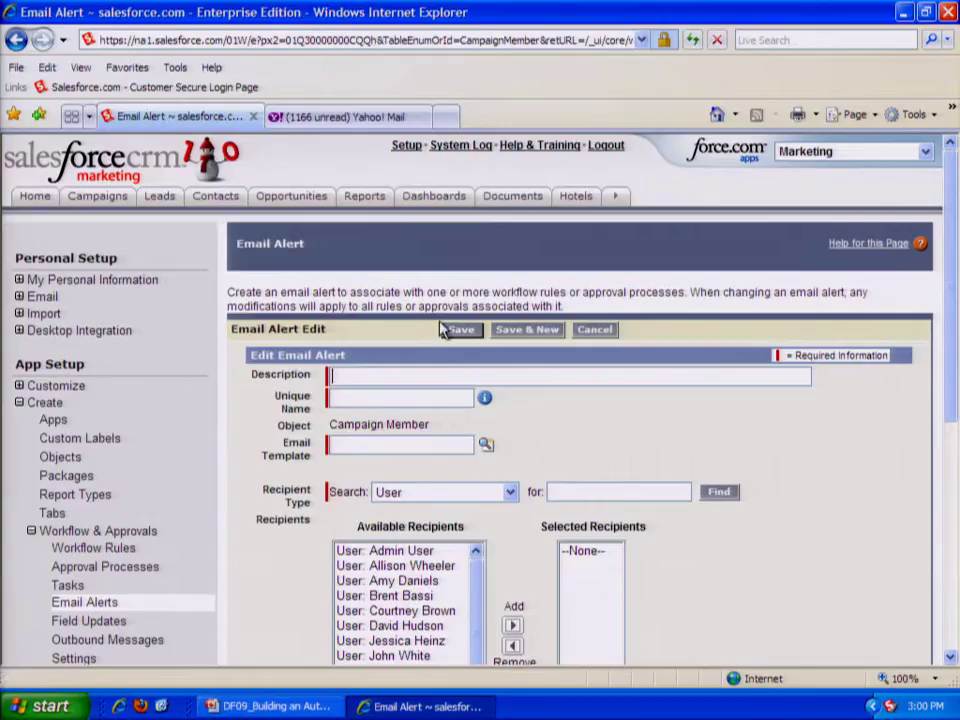
Describe the email alert as "Send Agenda" and choose AnnualSeminarAgenda as its email template.
text(Send Agenda)
click(442, 330)
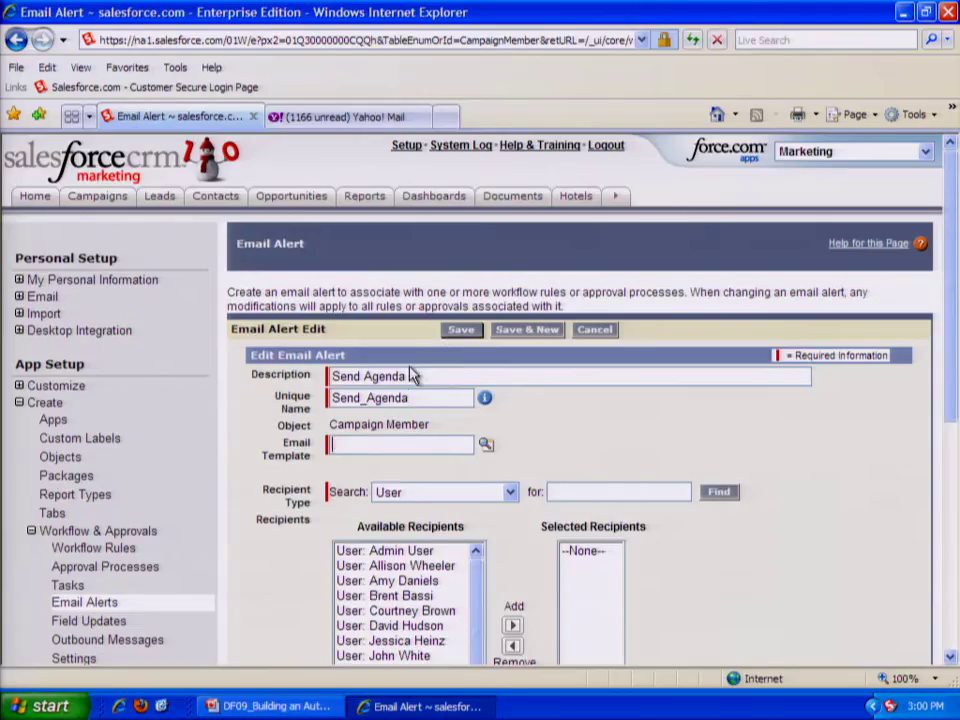
click(485, 445)
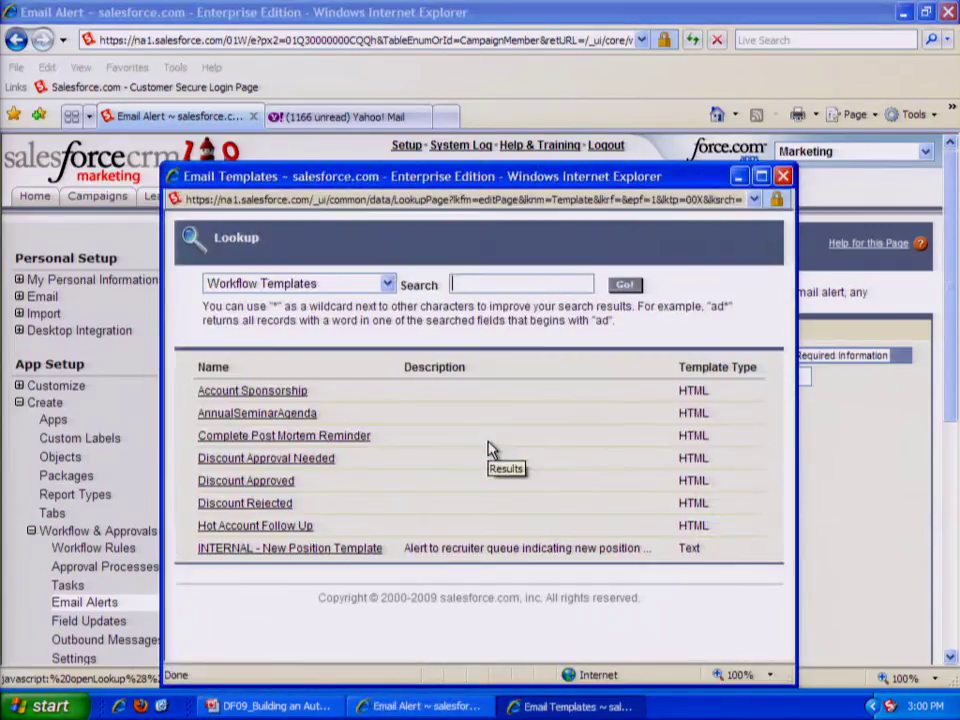
click(262, 414)
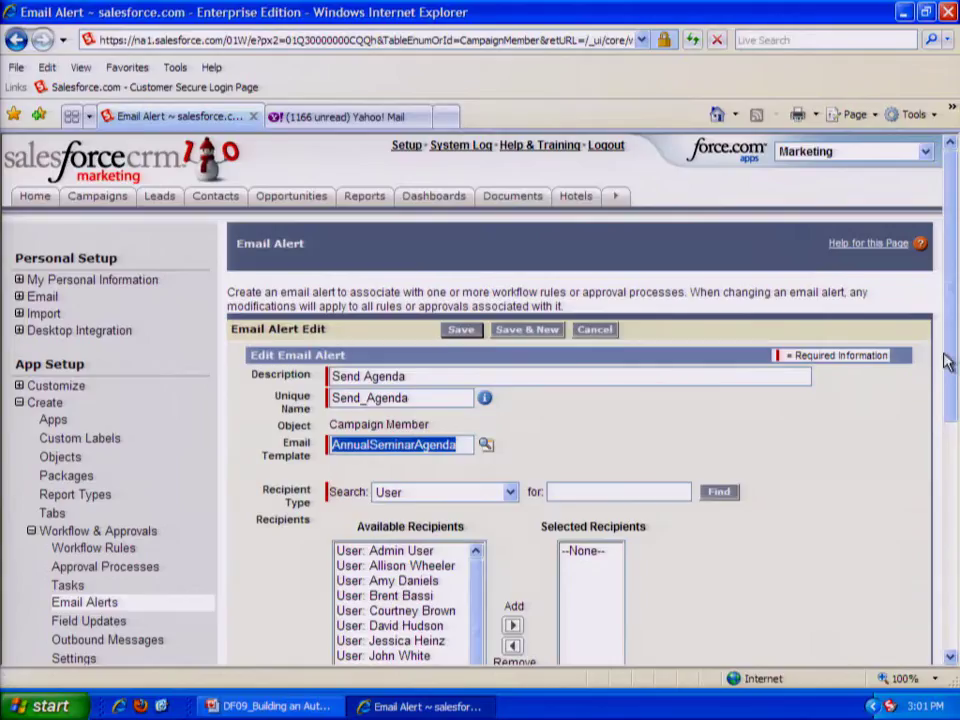
Set the alert's recipient type to Email Field and add Email Field: Email to the selected recipients.
drag(945, 358, 936, 454)
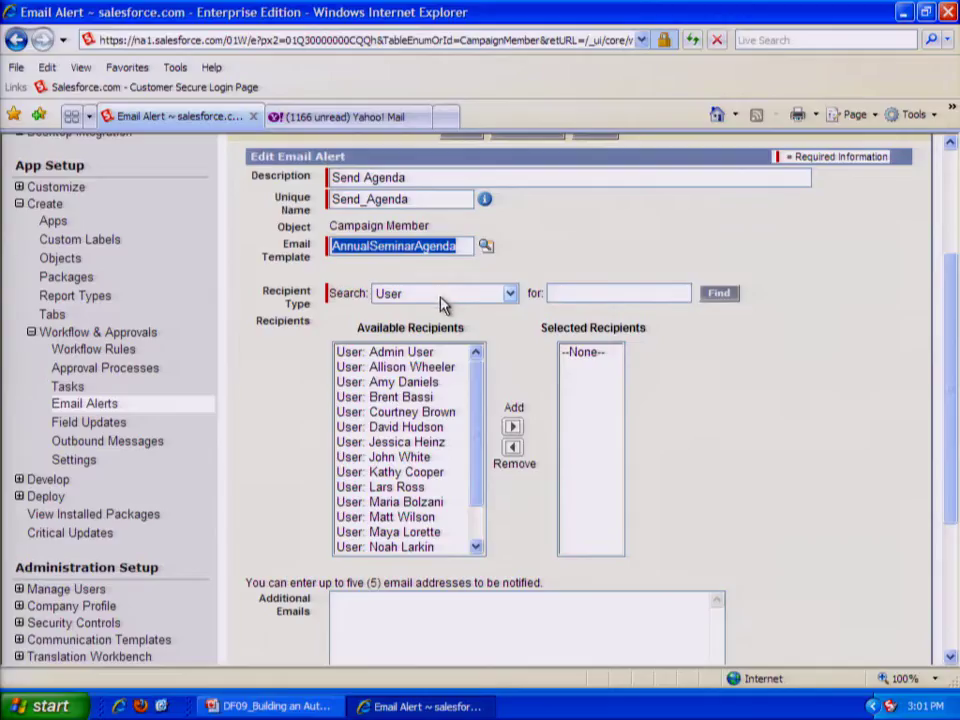
click(511, 296)
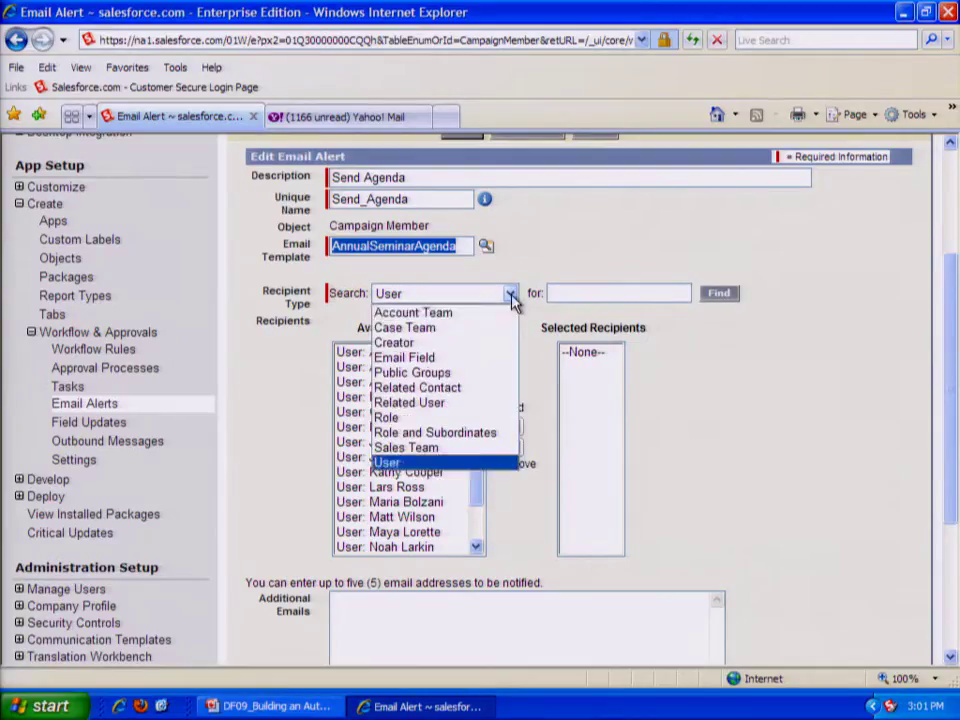
click(495, 362)
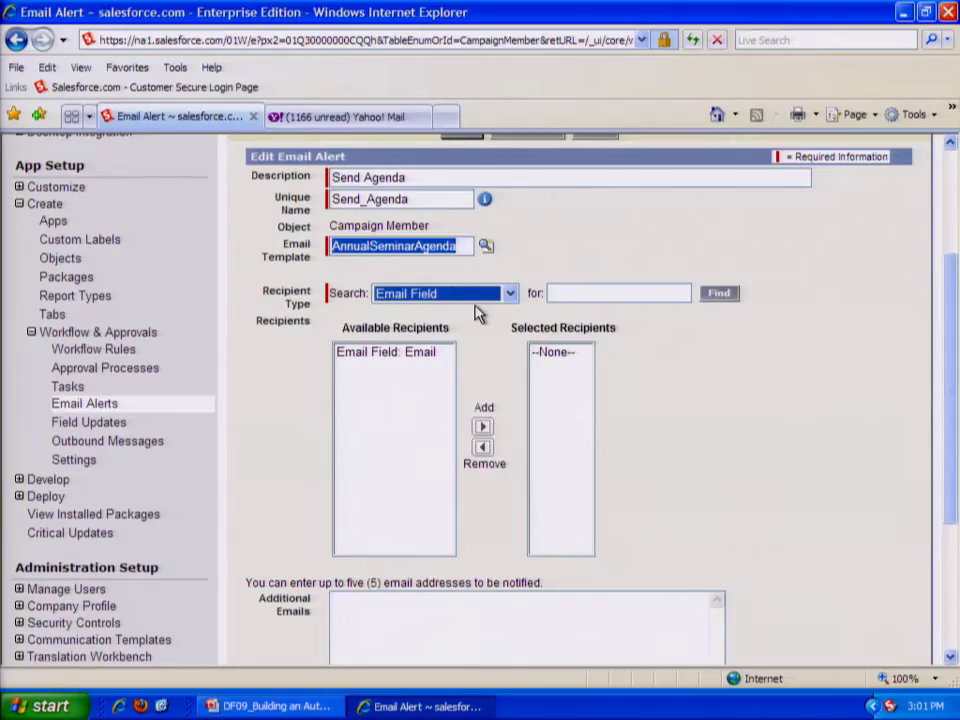
click(420, 352)
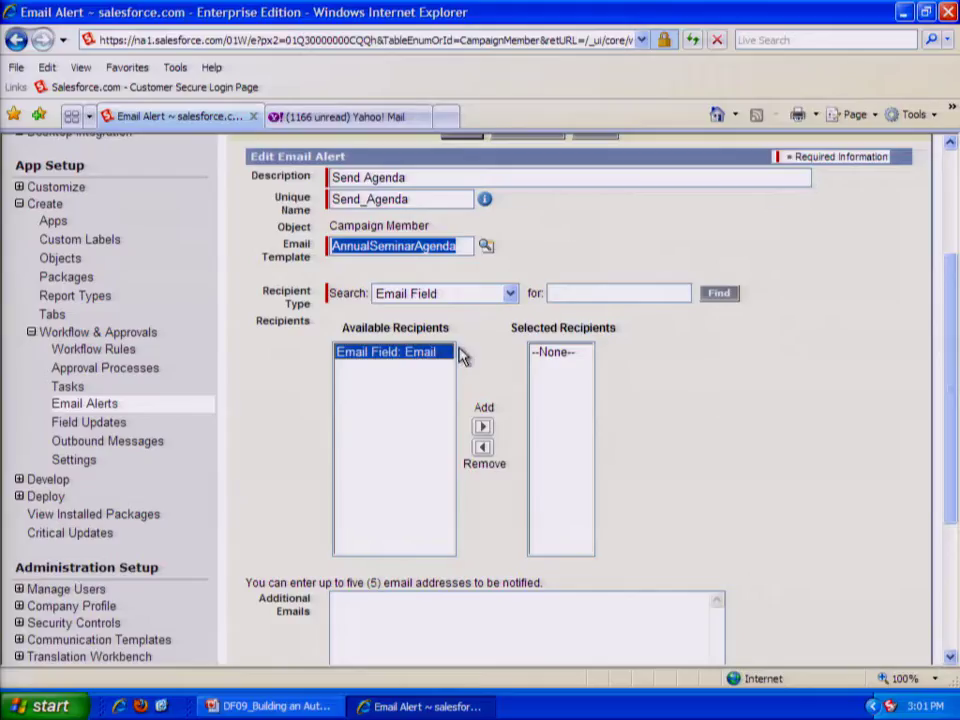
click(482, 427)
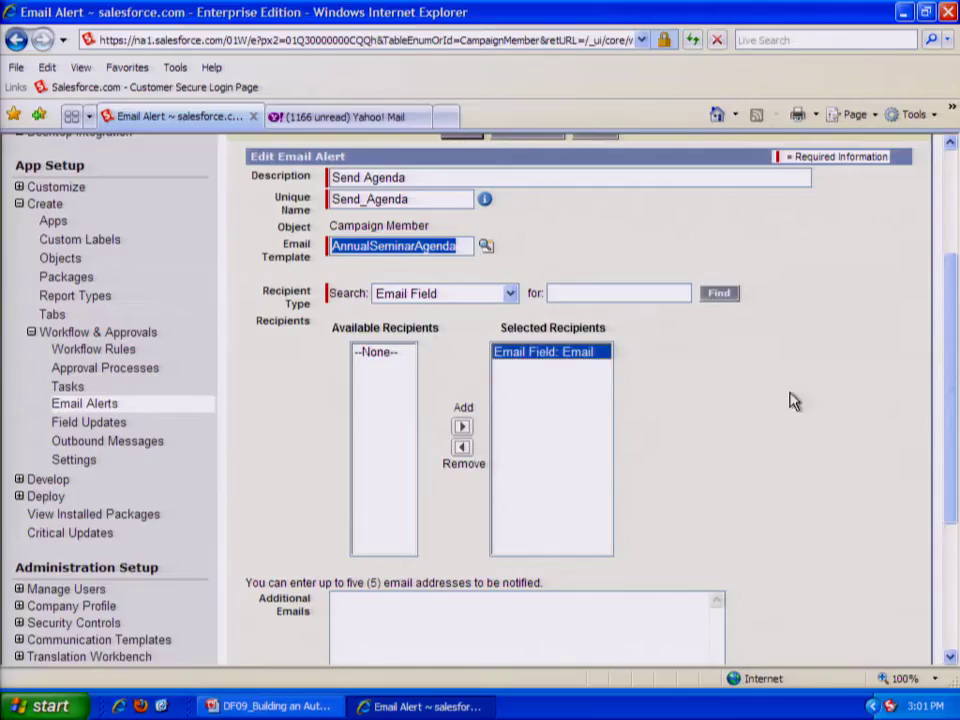
Save the email alert with the current user's email address as the From address.
drag(955, 342, 926, 450)
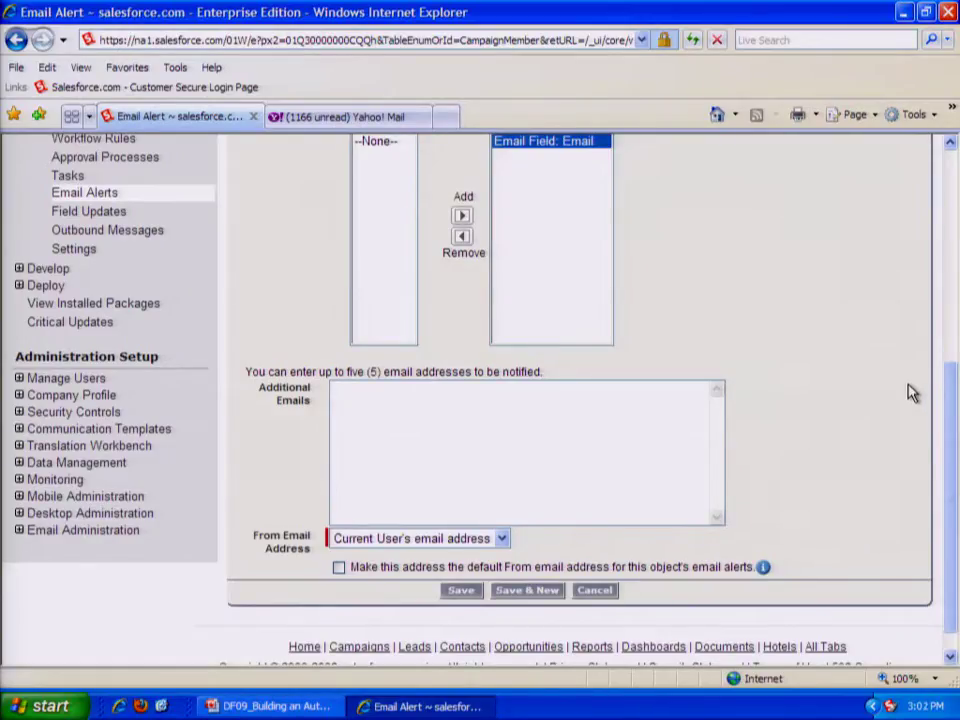
click(594, 400)
drag(317, 553, 263, 548)
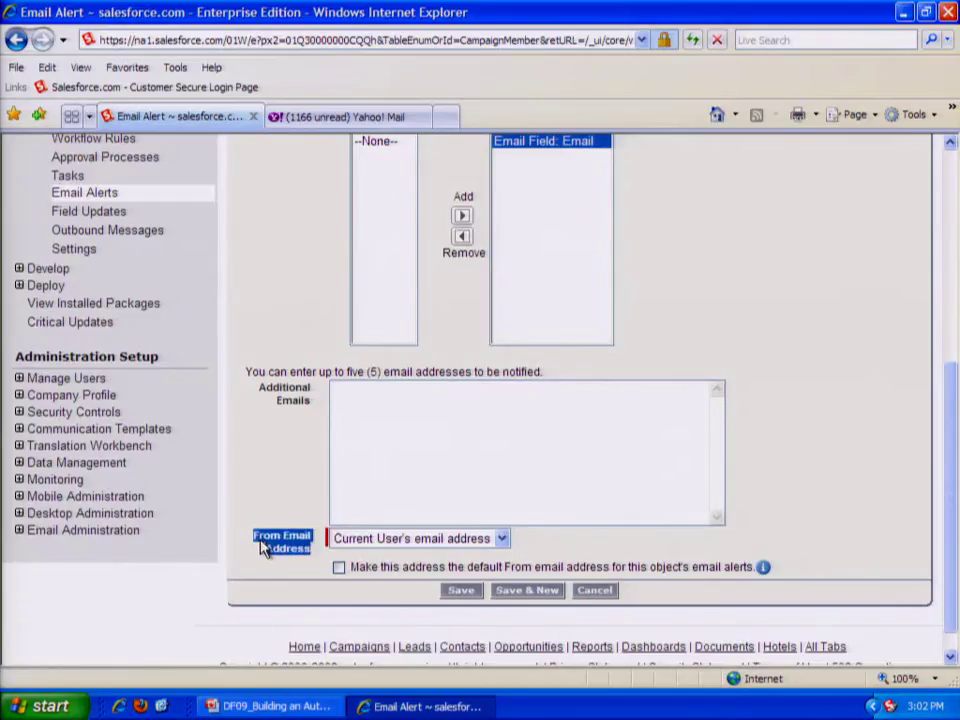
click(460, 591)
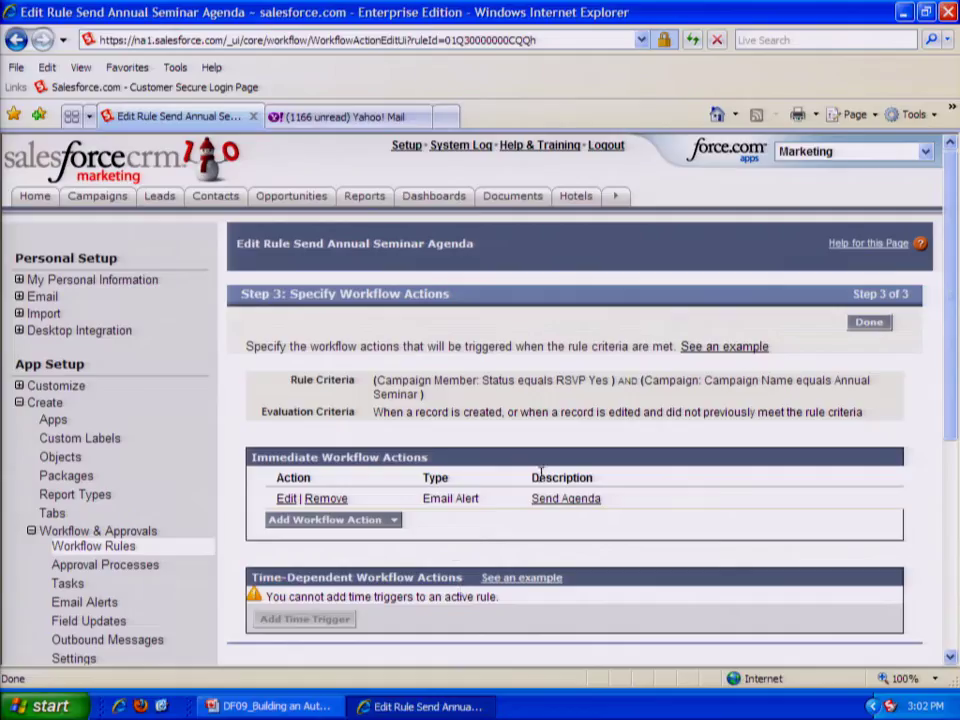
Finish the rule's workflow actions and open the full list of existing members of the Annual Seminar campaign.
click(867, 324)
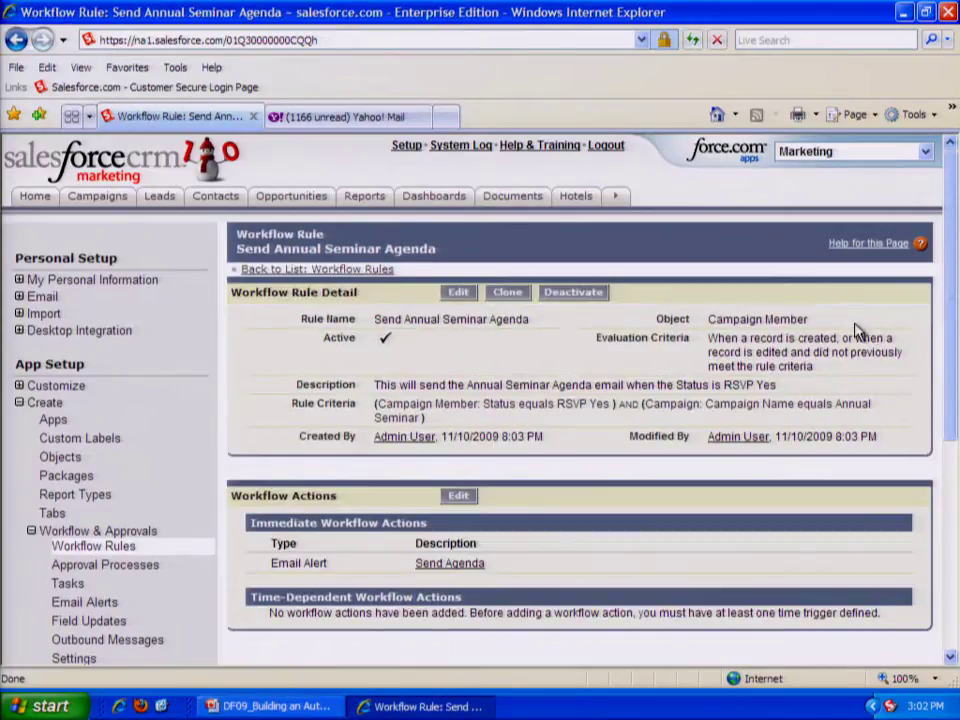
click(99, 204)
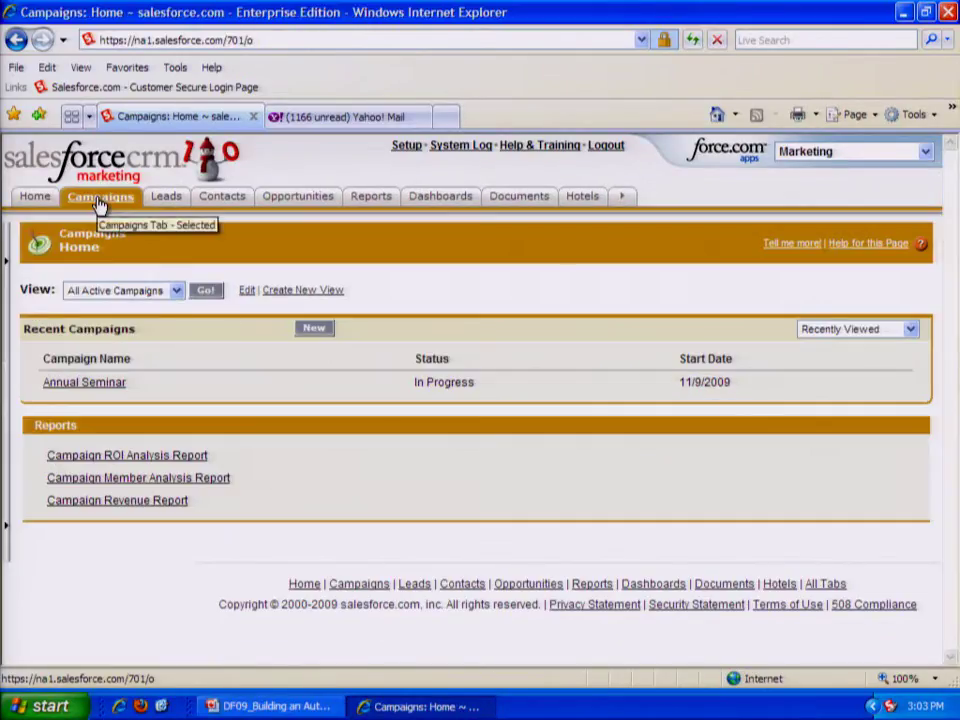
click(16, 40)
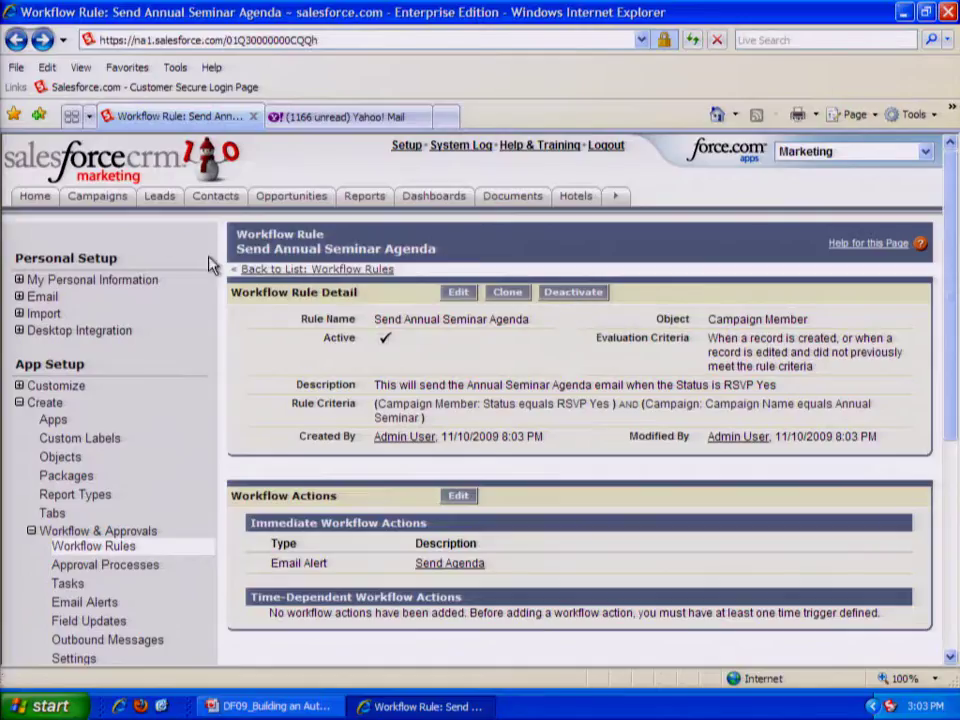
click(97, 199)
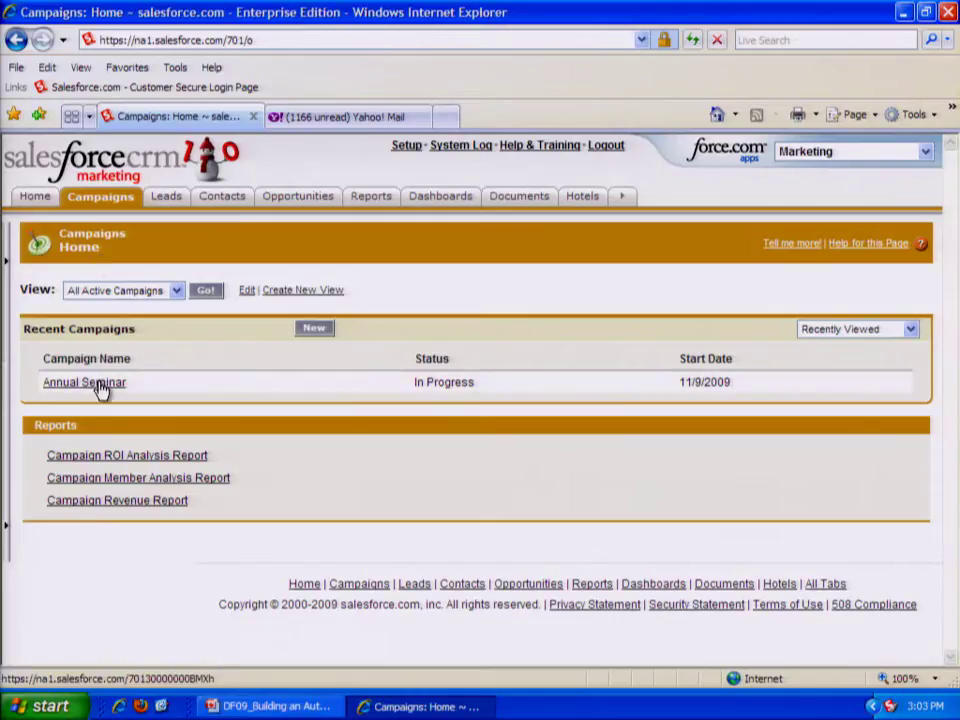
click(101, 386)
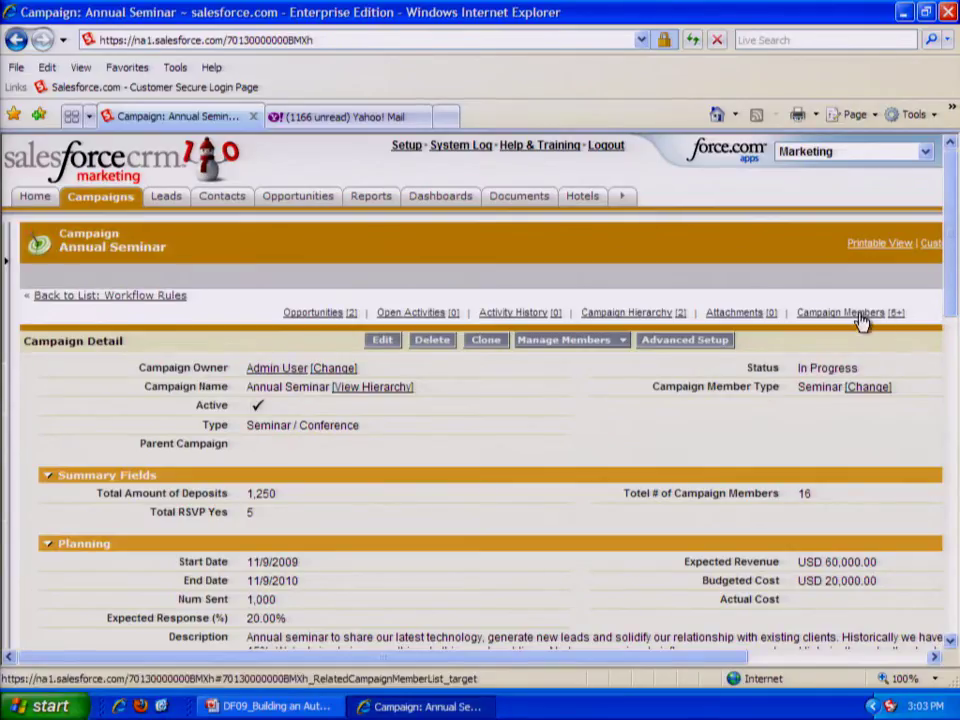
click(861, 322)
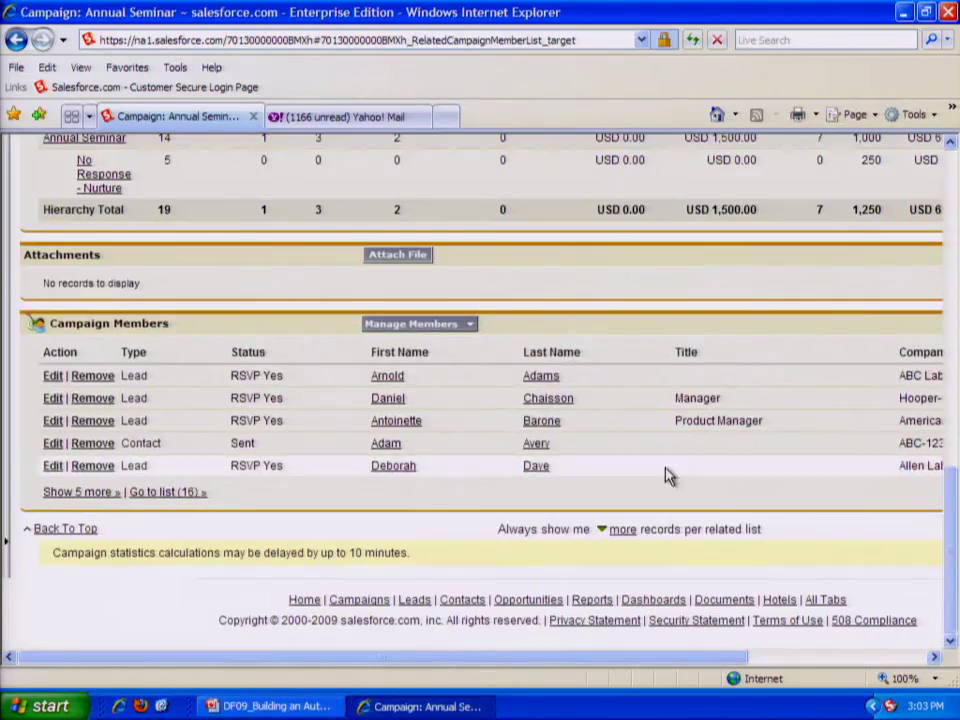
click(166, 494)
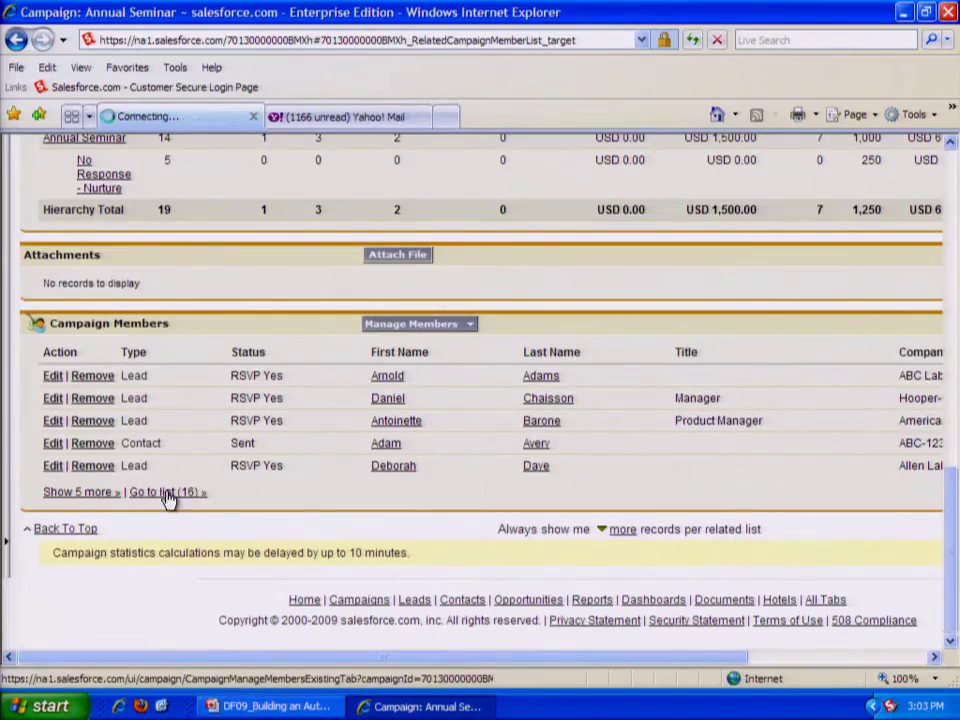
Edit the Dunder Mifflin receptionist's campaign member record and set the status to RSVP Yes.
scroll(424, 525, down, 5)
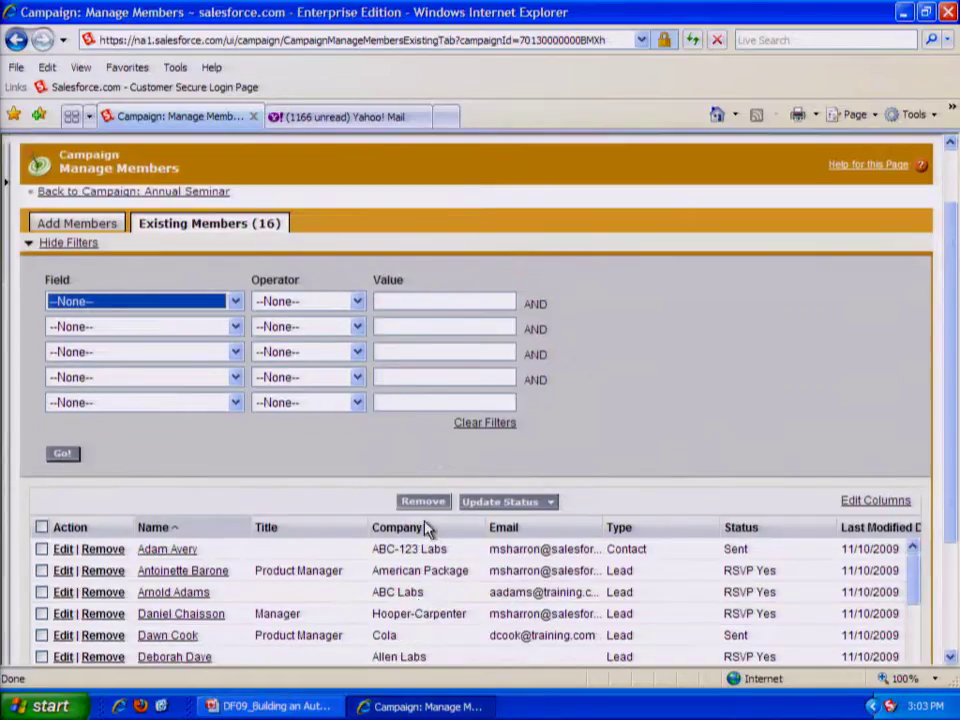
scroll(529, 574, down, 3)
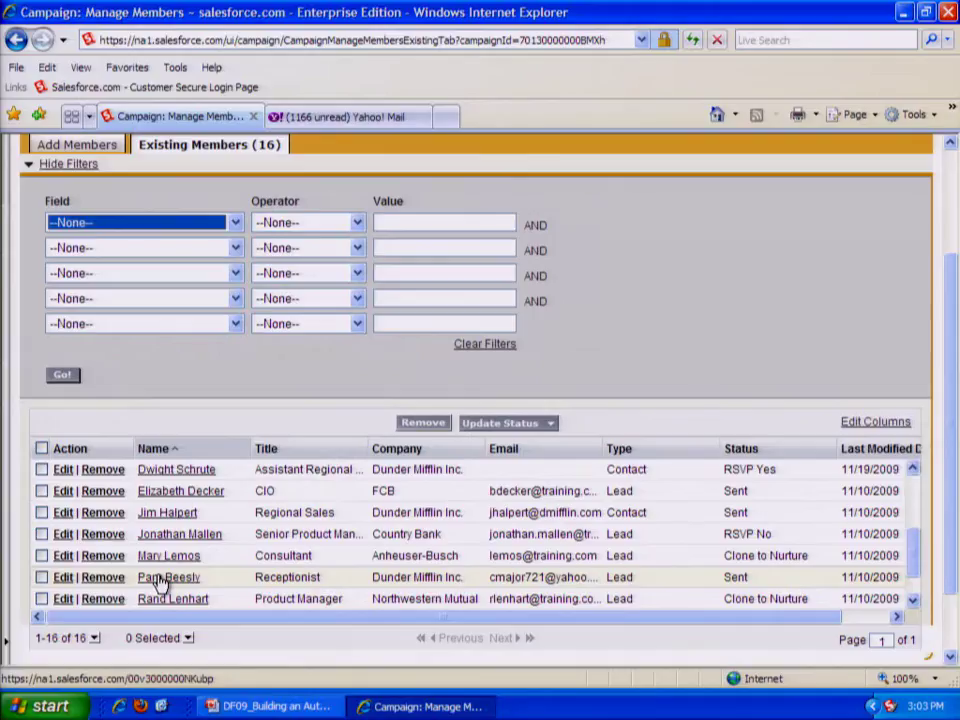
click(62, 584)
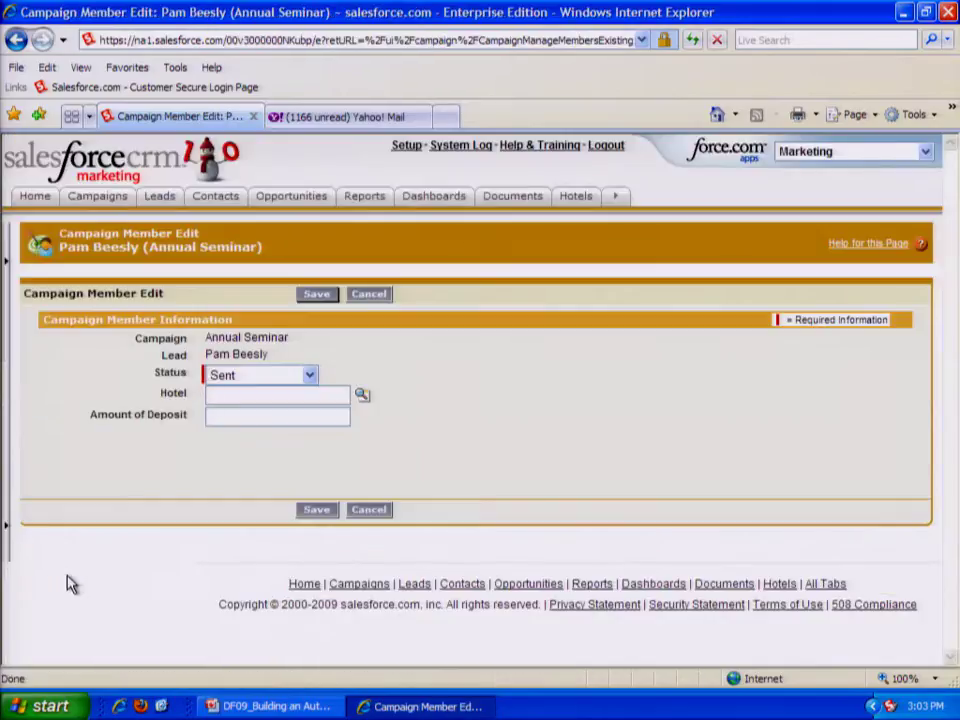
click(310, 374)
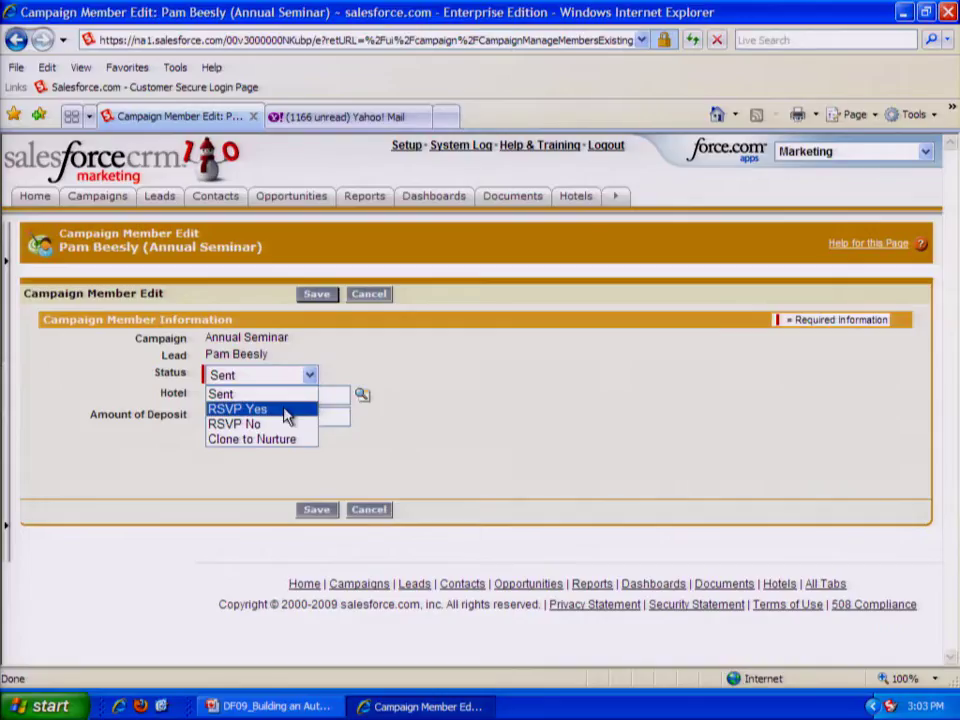
click(286, 410)
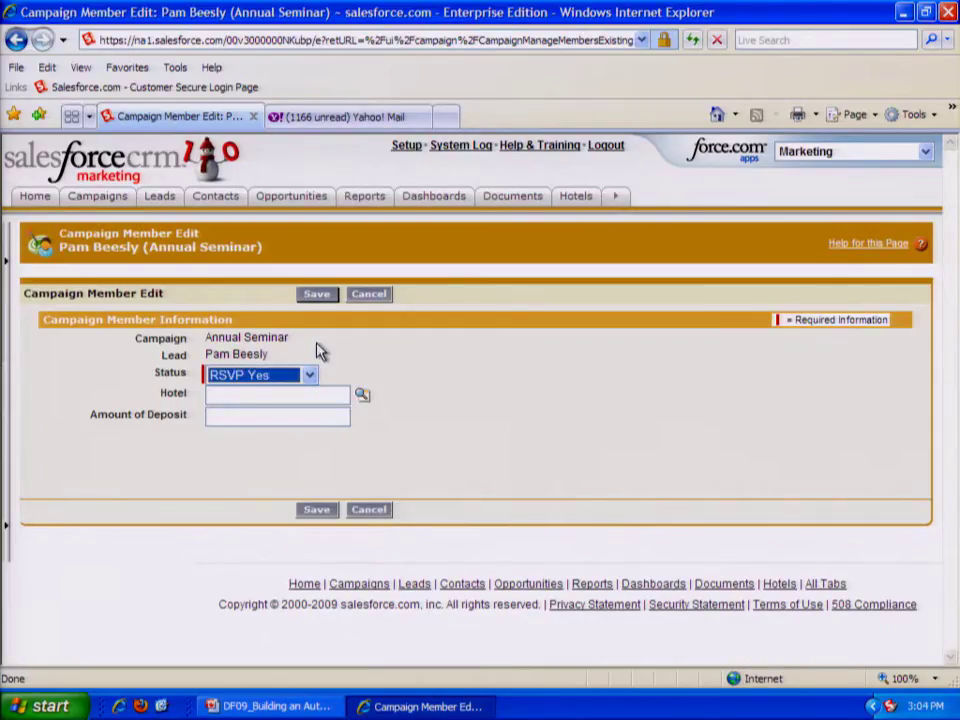
Look up St. Marks as the member's hotel, set the deposit amount to 250, and save the record.
click(311, 395)
text(st)
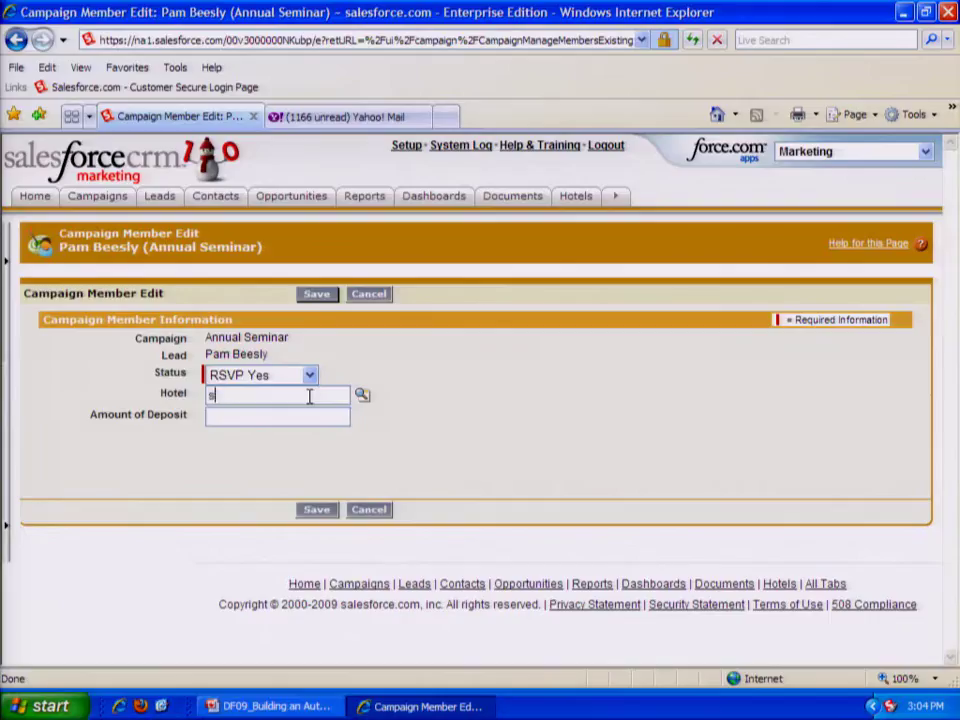
click(362, 395)
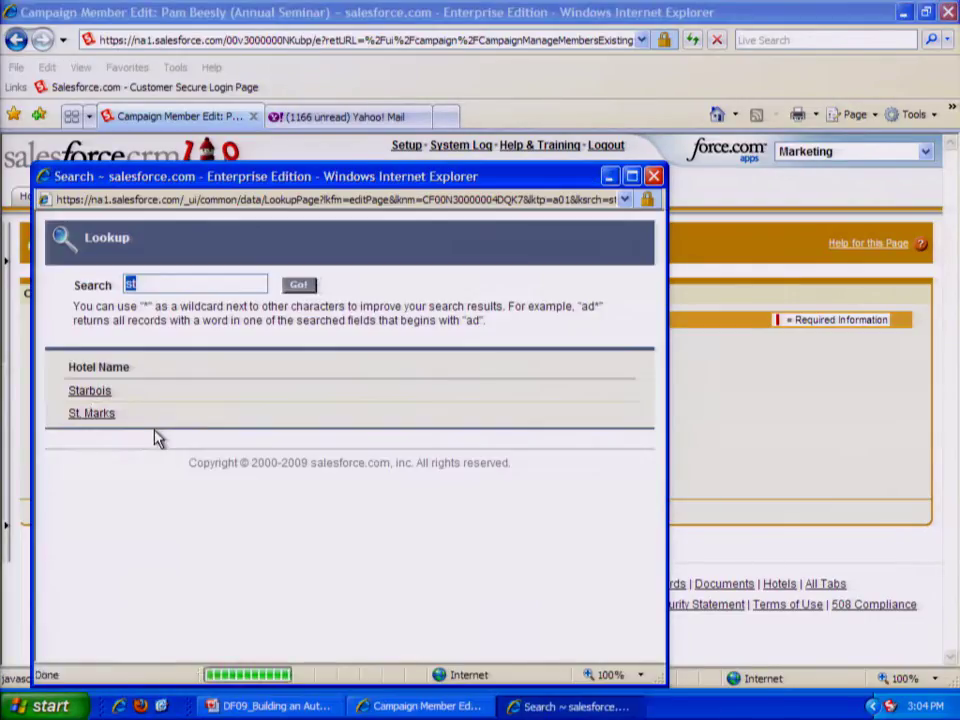
click(95, 414)
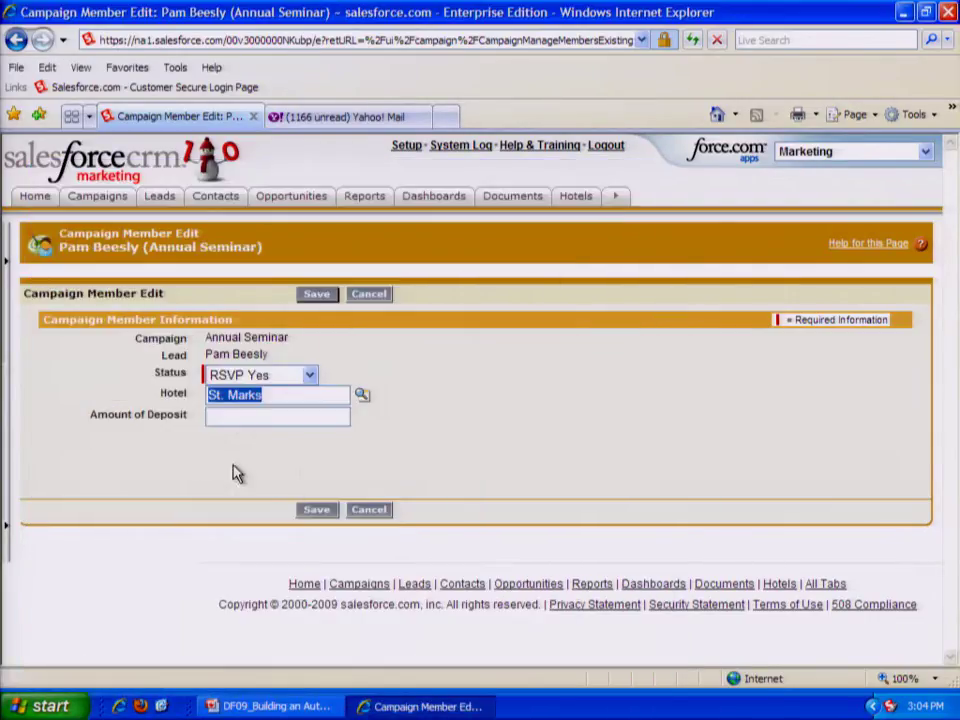
click(239, 417)
text(250)
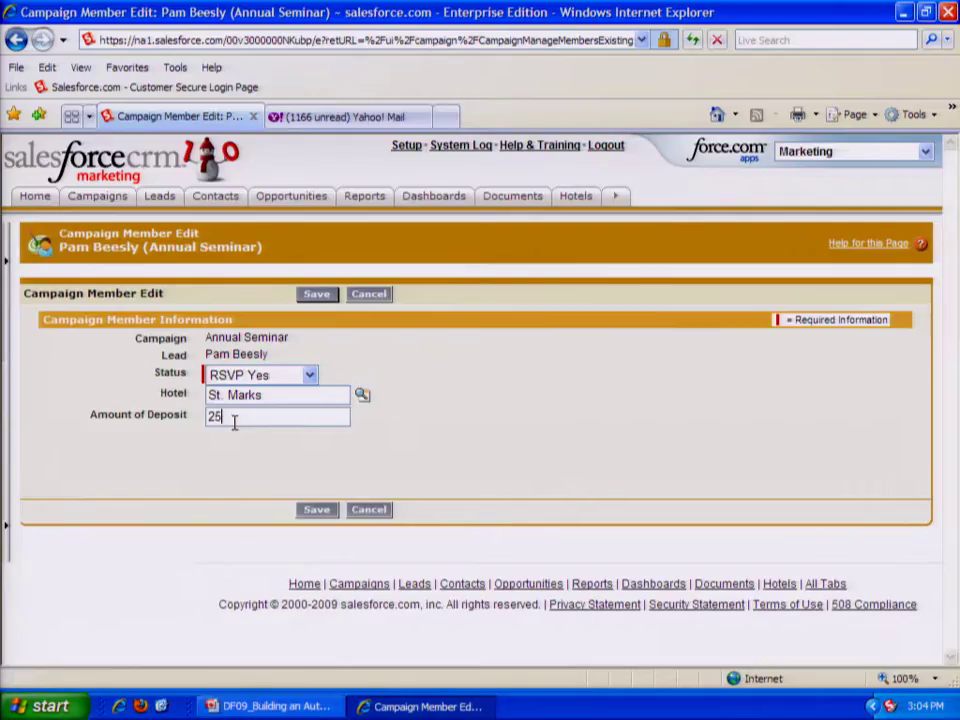
click(315, 513)
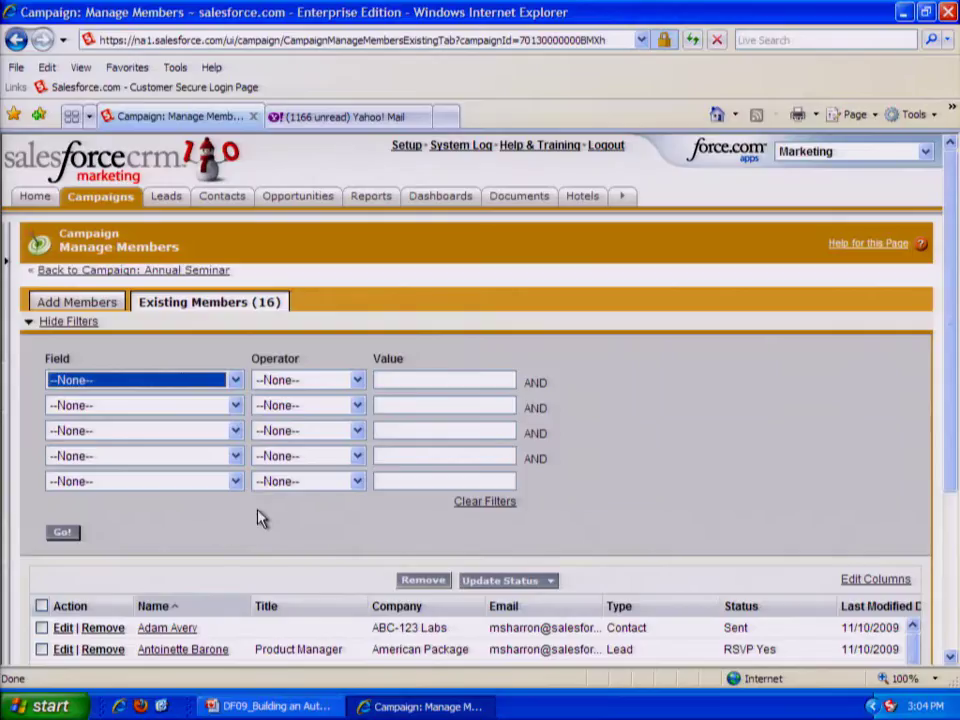
Switch to the Yahoo Mail inbox and read through the "Agenda for Annual Seminar" message to check the workflow email.
click(379, 120)
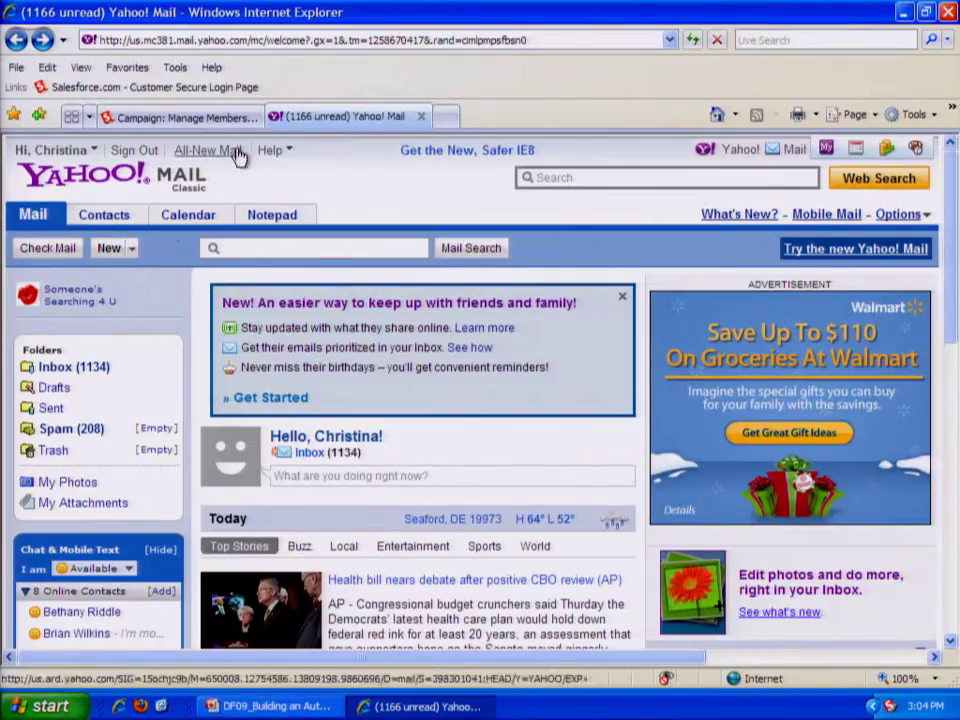
click(80, 370)
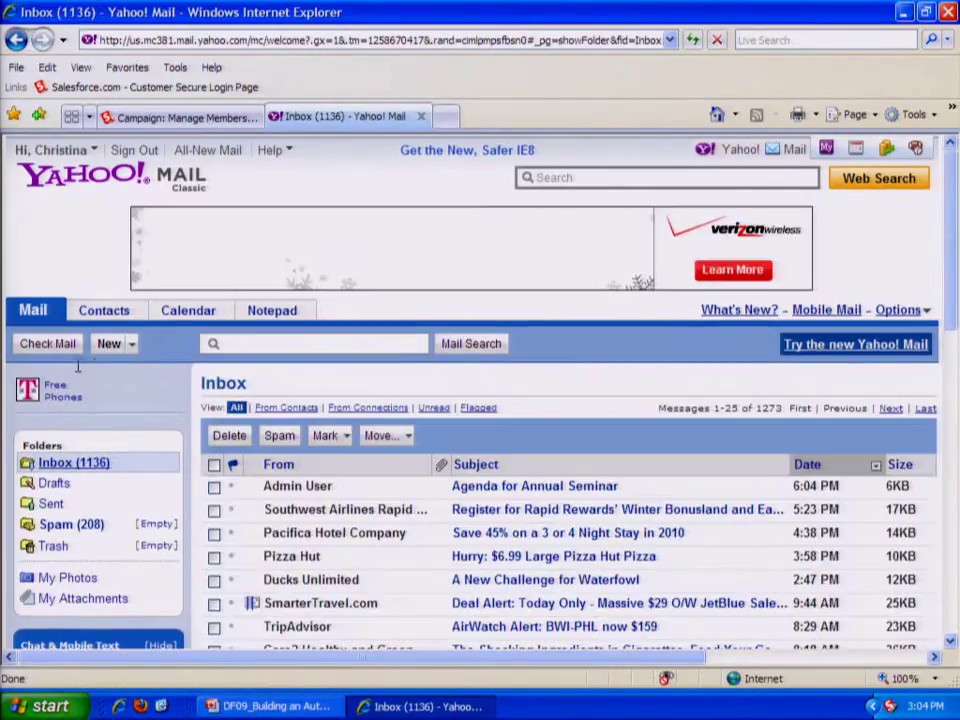
click(534, 488)
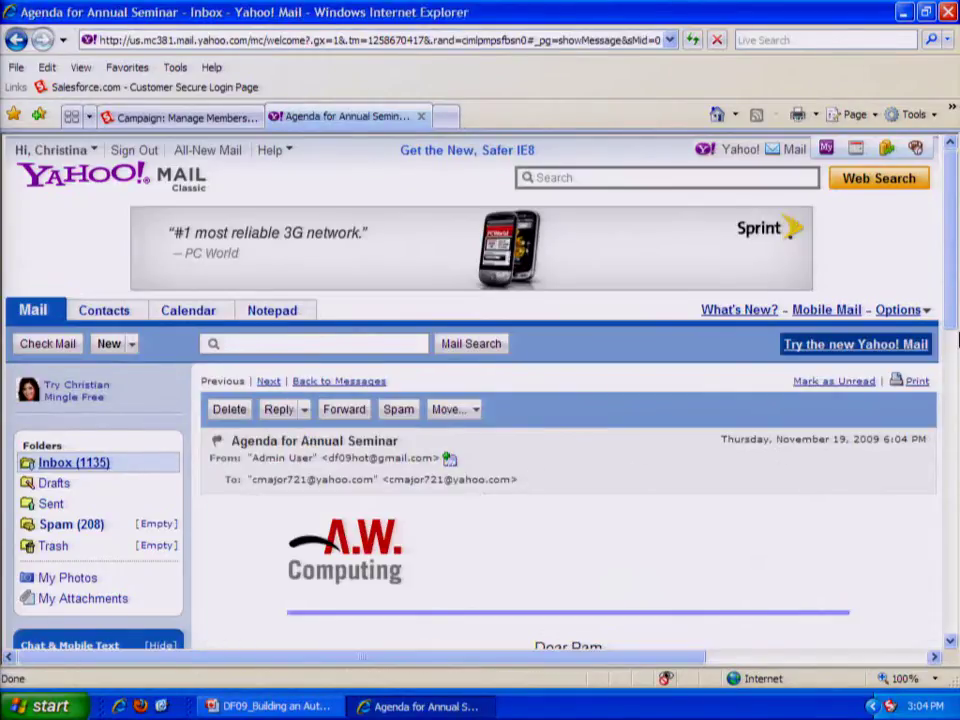
drag(953, 242, 940, 369)
scroll(932, 373, down, 2)
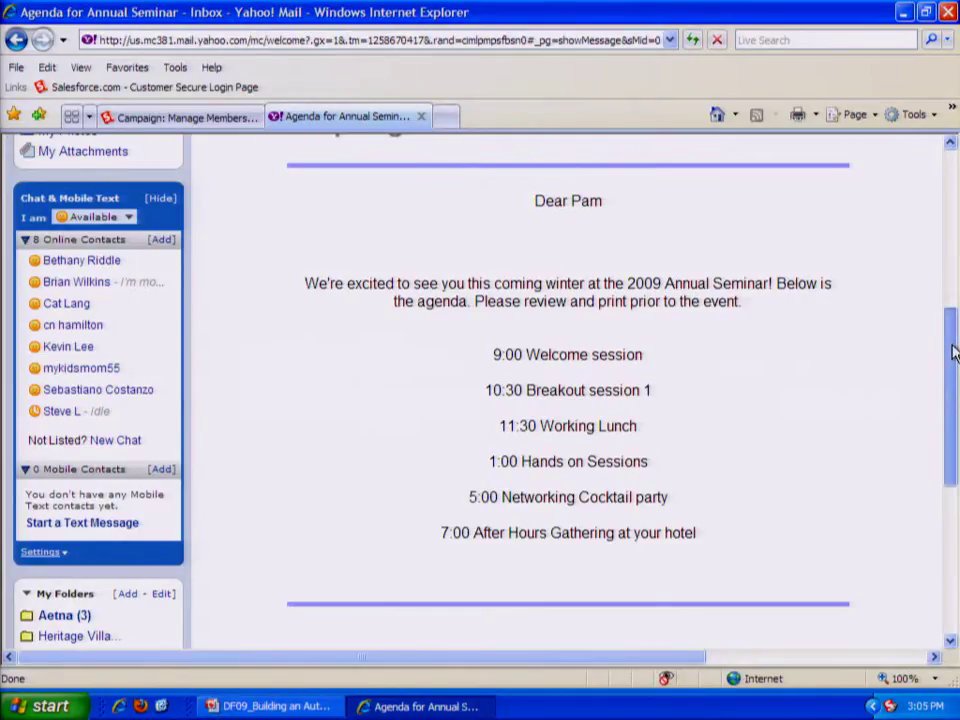
drag(952, 352, 952, 357)
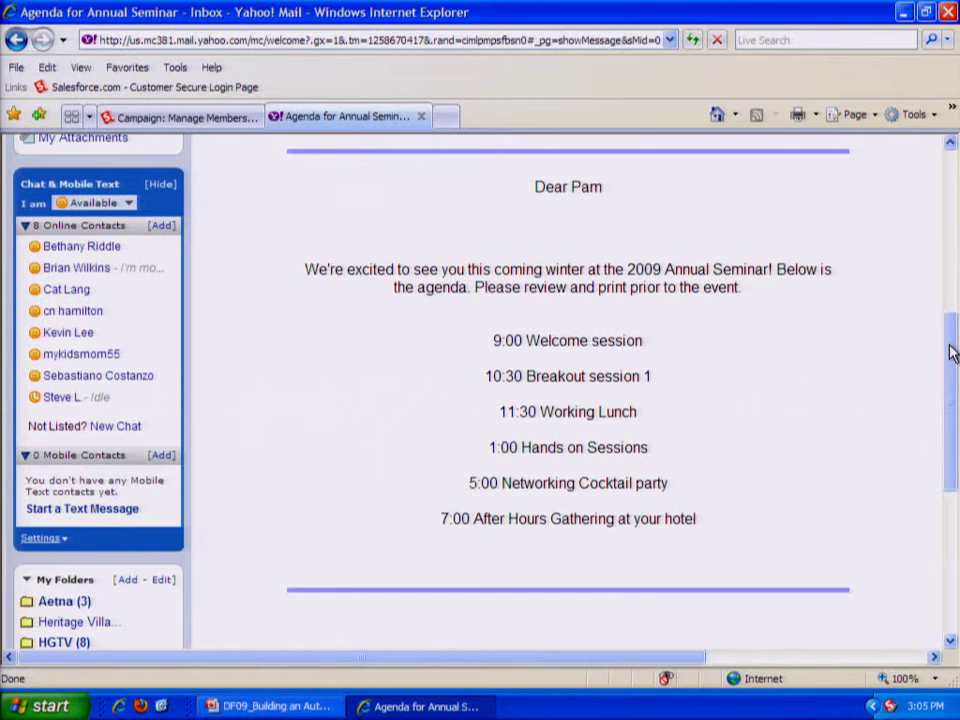
drag(951, 350, 951, 160)
Return to the campaign's Manage Members page and switch to the PowerPoint slides of the drip campaign session.
click(230, 118)
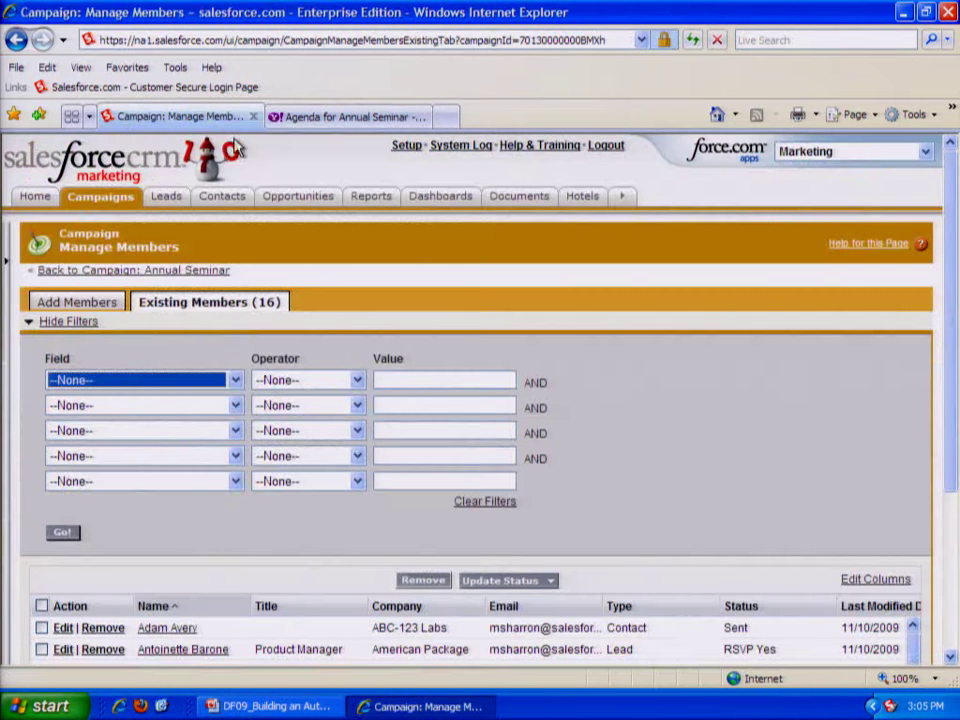
click(268, 706)
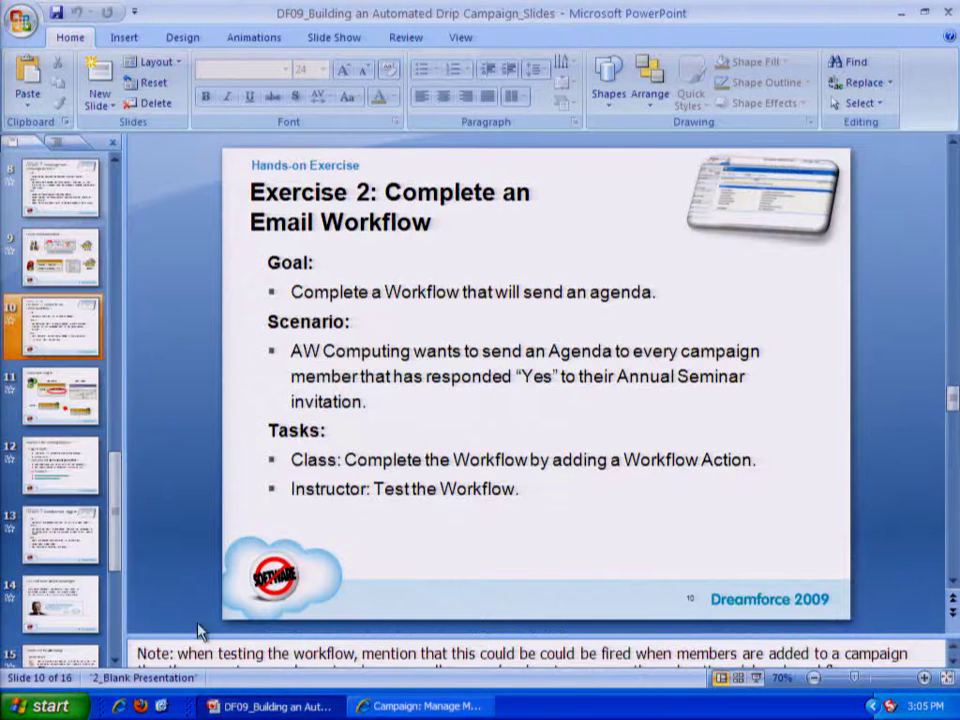
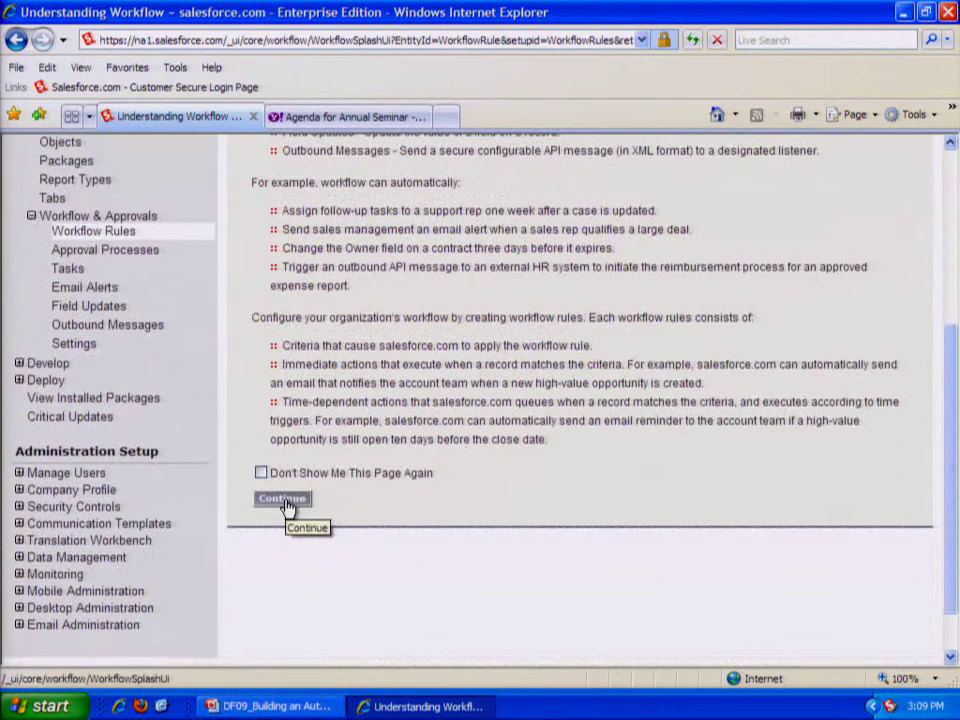
Continue past the workflow introduction and open the Update Trigger Field rule from the list of all workflow rules.
click(286, 502)
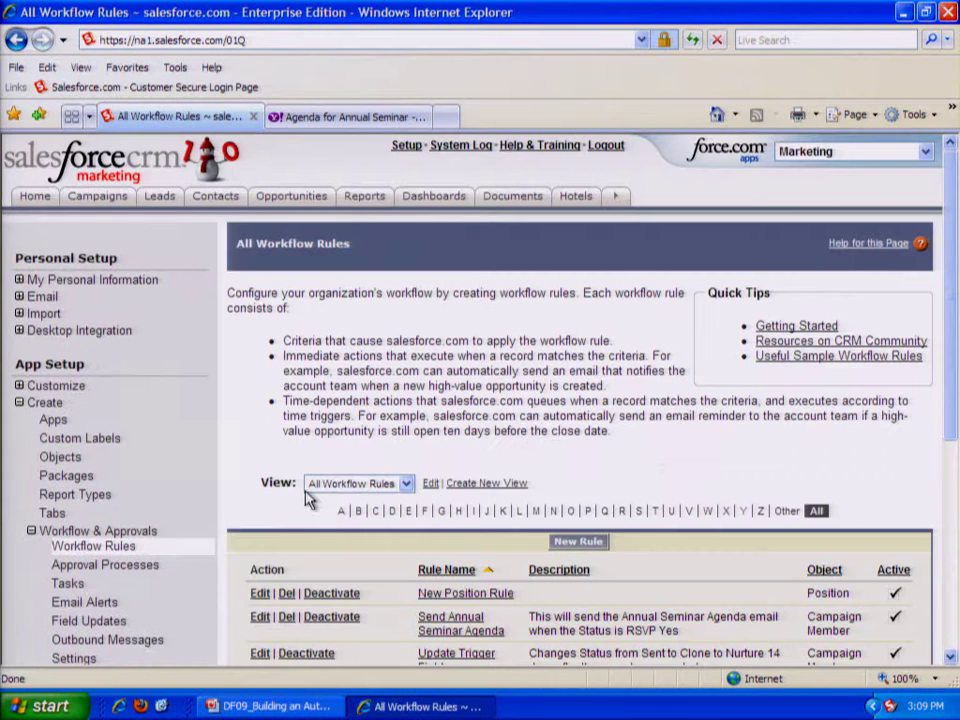
scroll(645, 458, down, 2)
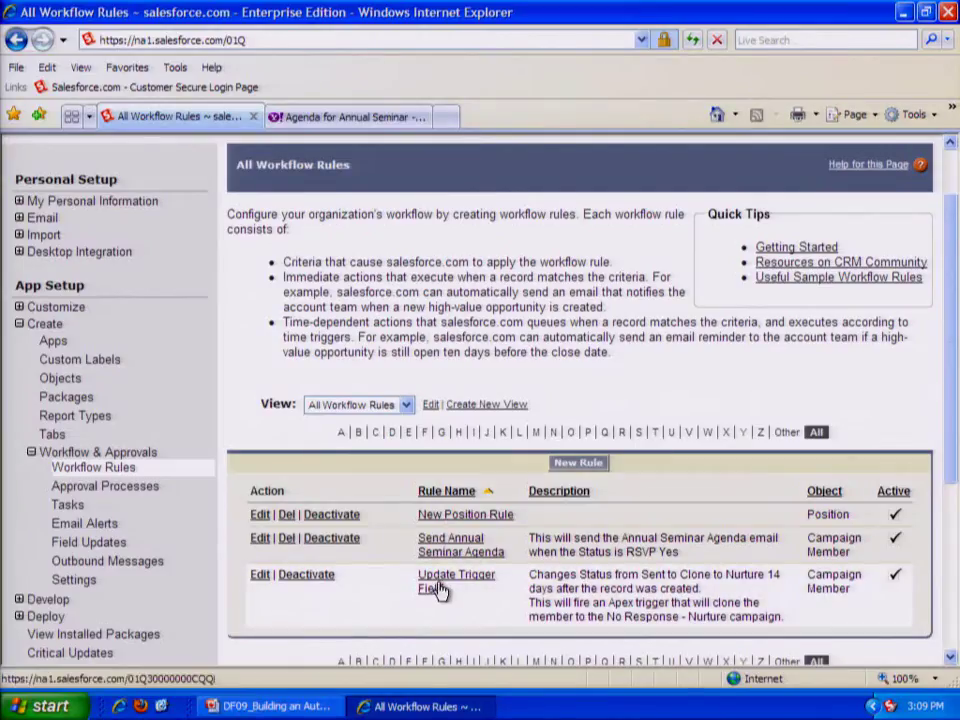
scroll(440, 590, down, 2)
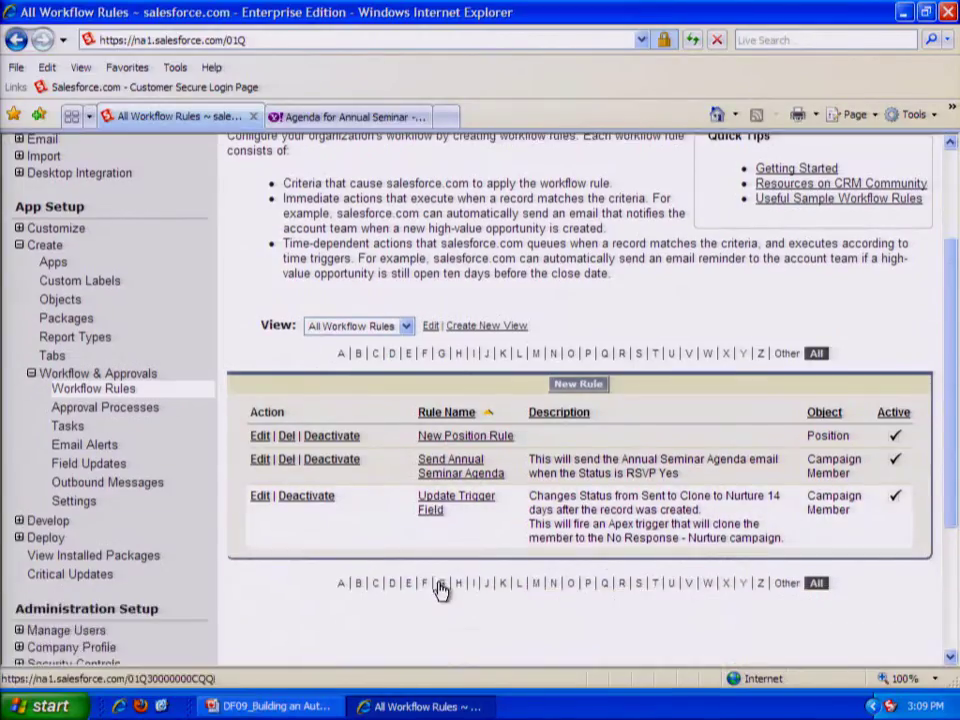
click(444, 502)
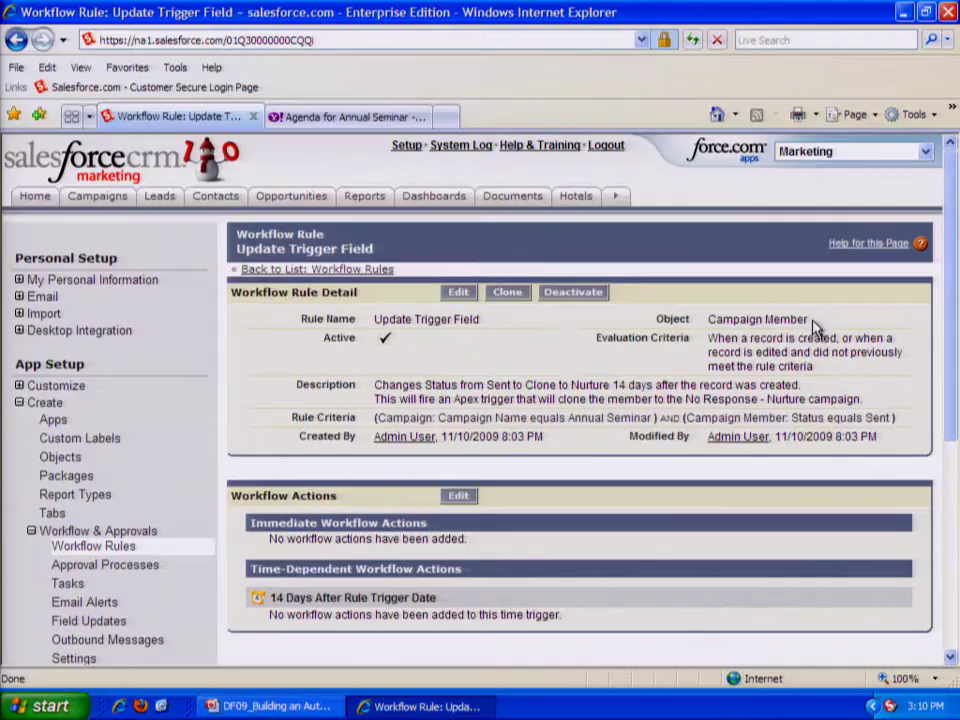
Review the rule criteria and evaluation criteria of the Update Trigger Field rule.
drag(376, 418, 896, 418)
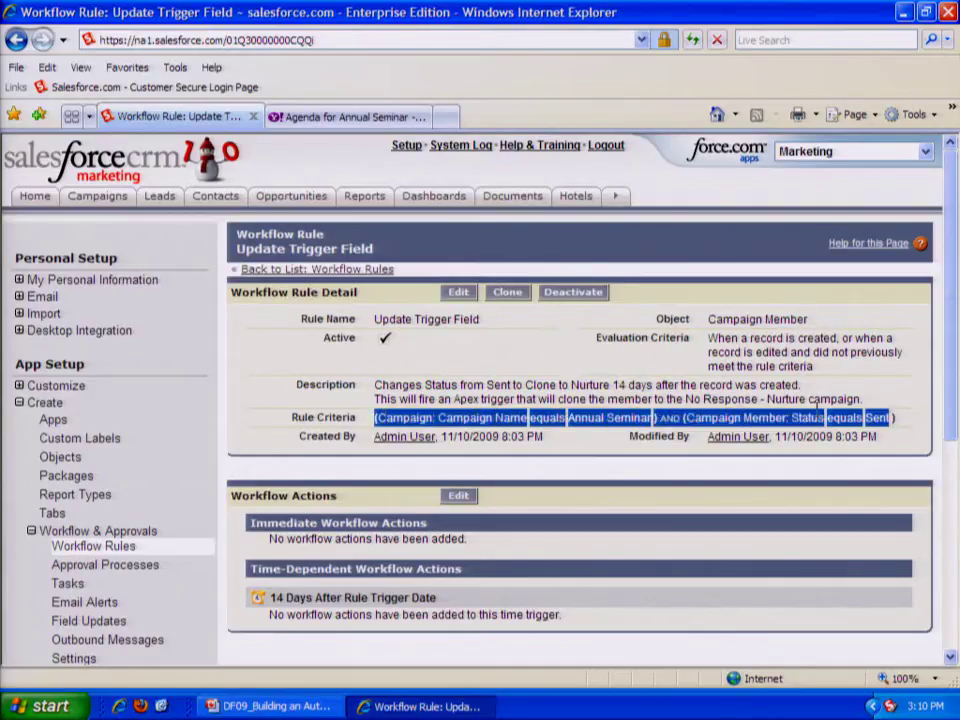
click(572, 476)
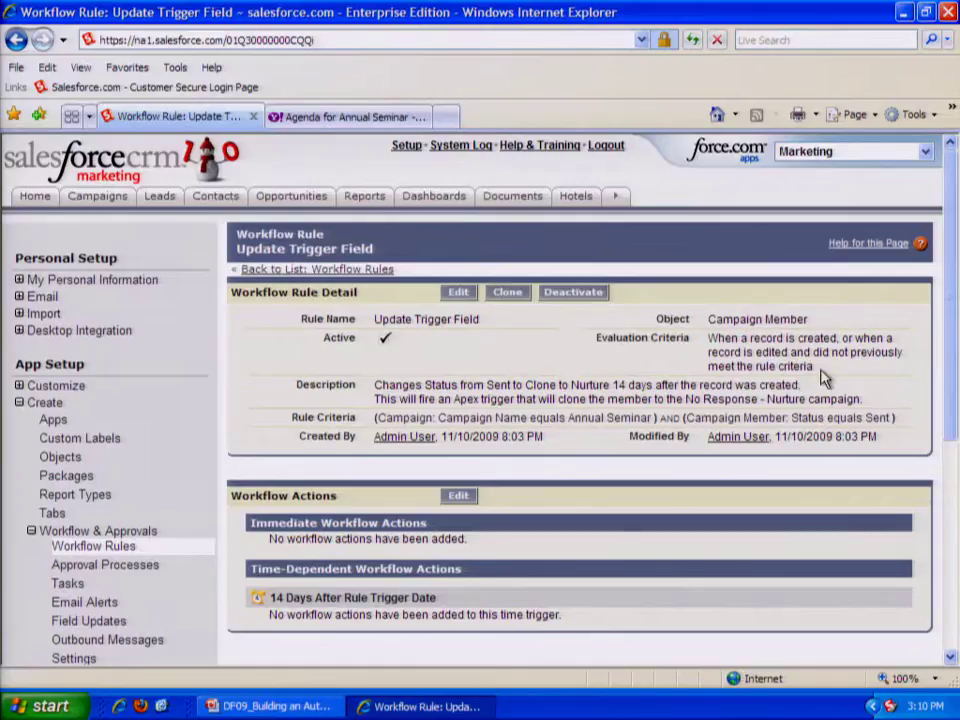
drag(813, 368, 700, 358)
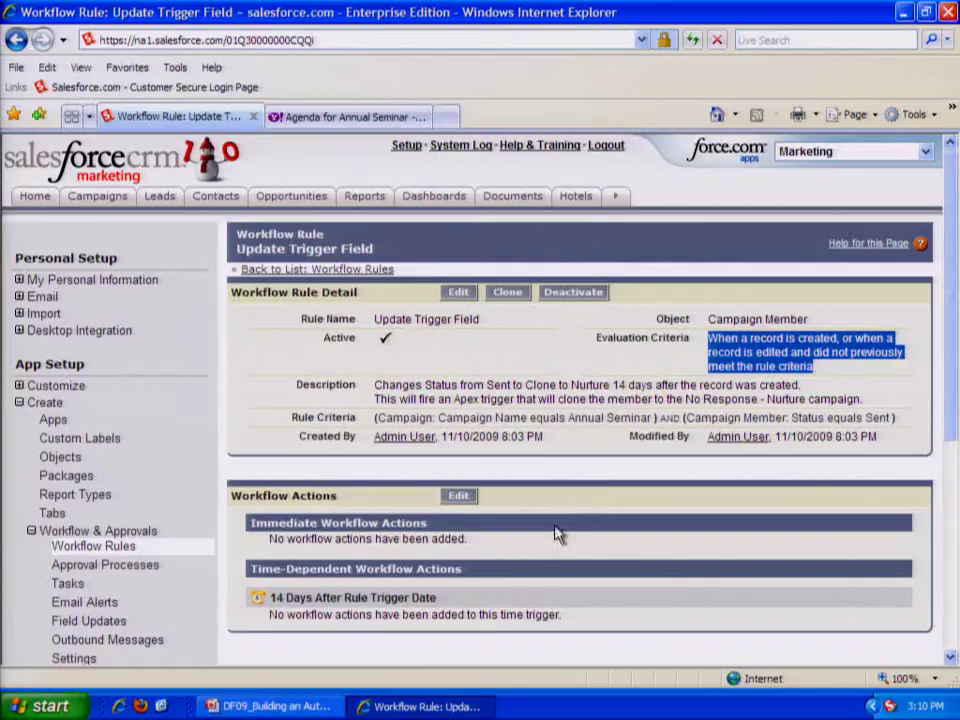
Edit the workflow actions of the Update Trigger Field rule and start a new field update under the 14-day time trigger.
click(466, 497)
scroll(527, 495, down, 2)
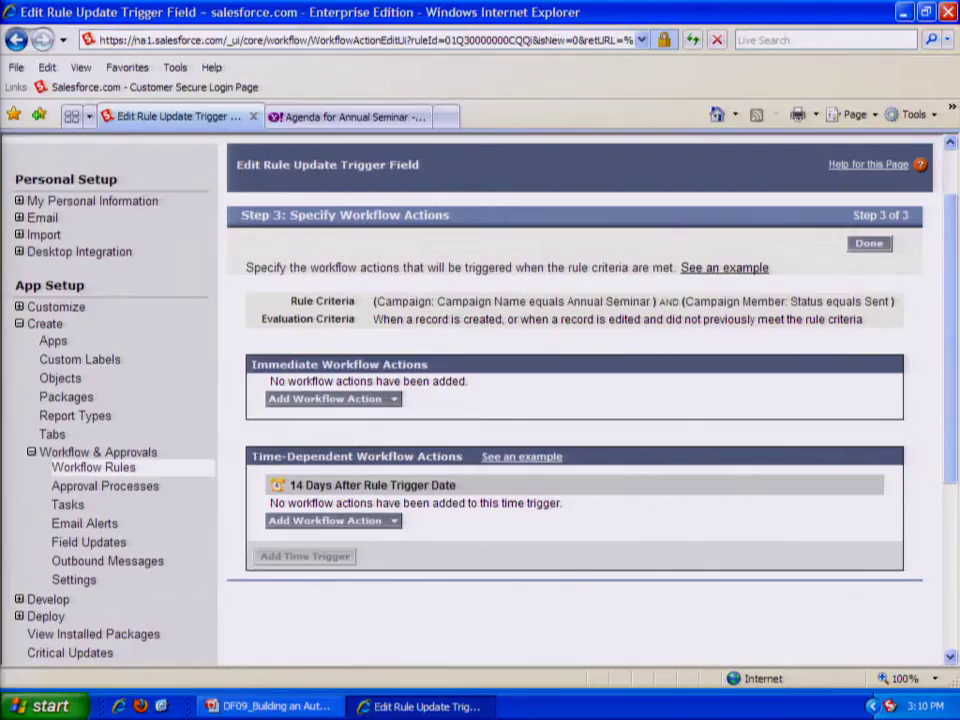
drag(251, 457, 417, 457)
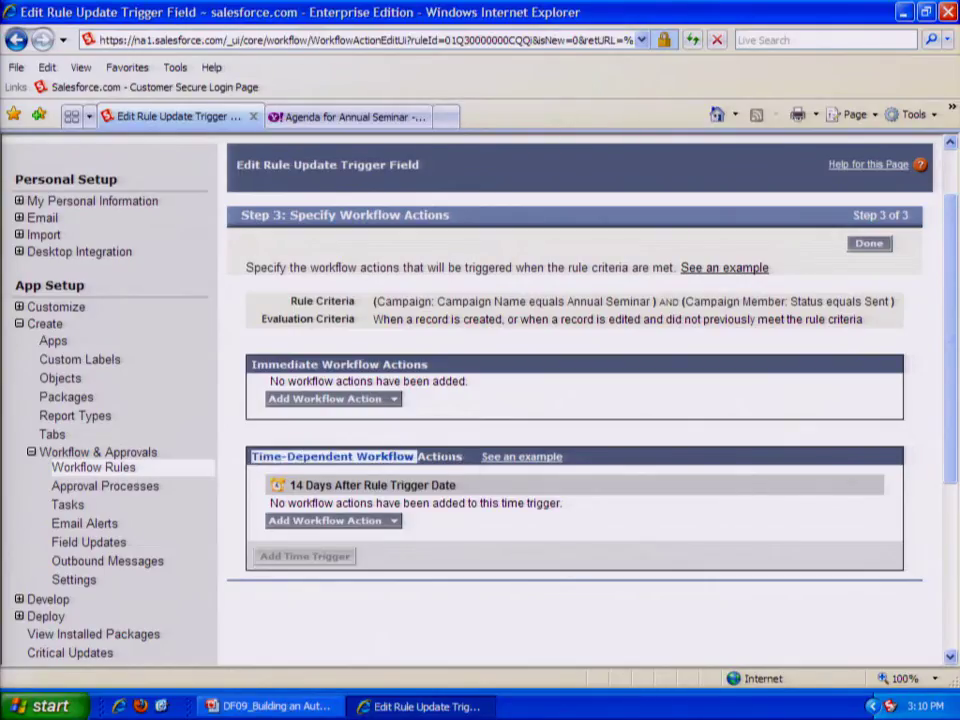
click(396, 521)
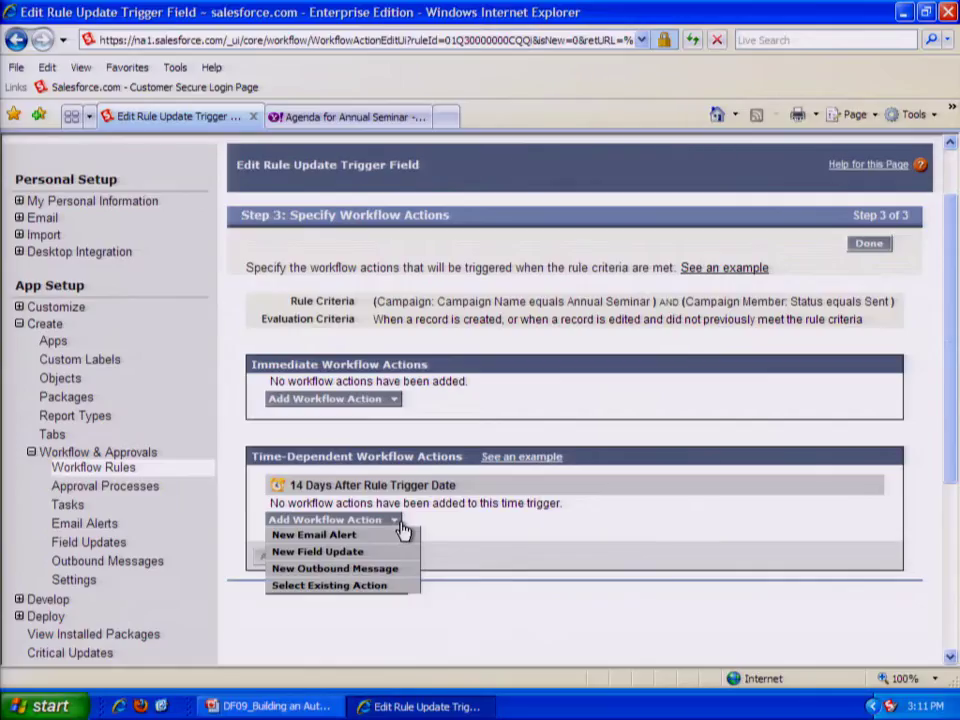
click(389, 553)
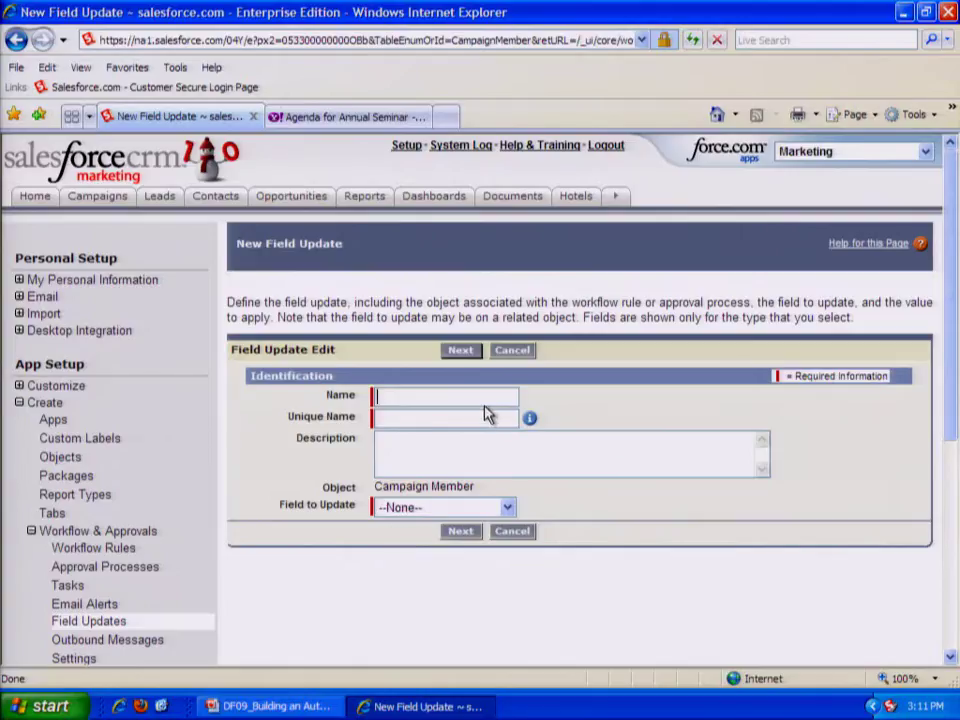
Name the field update "Trigger Field Update" and describe it as "Change status from Sent to Clone to Nurture".
text(Trigger Field Update)
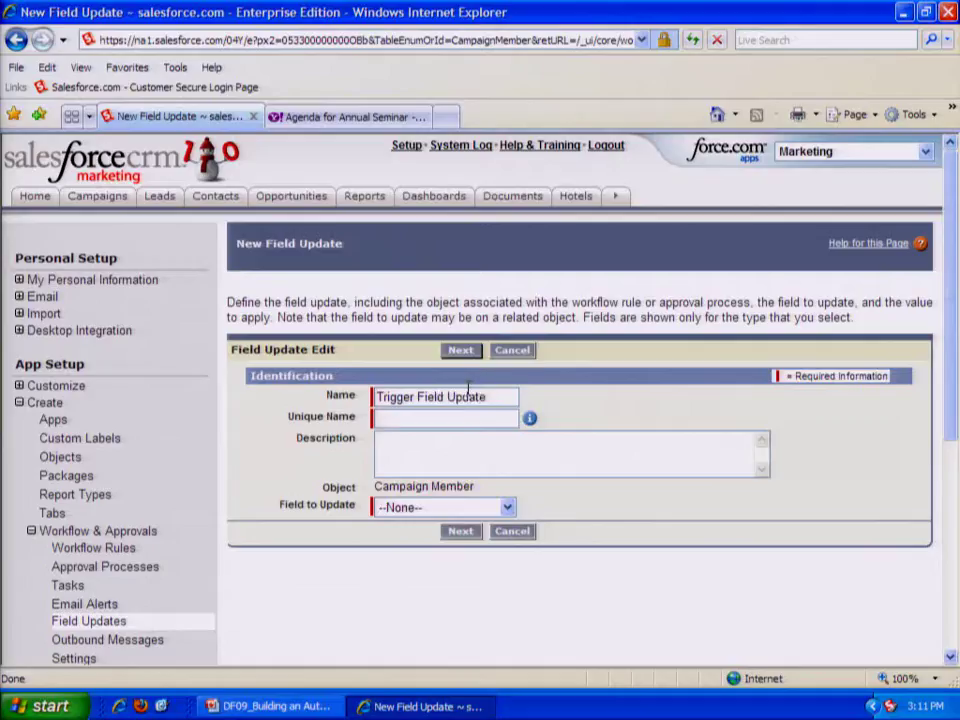
click(426, 457)
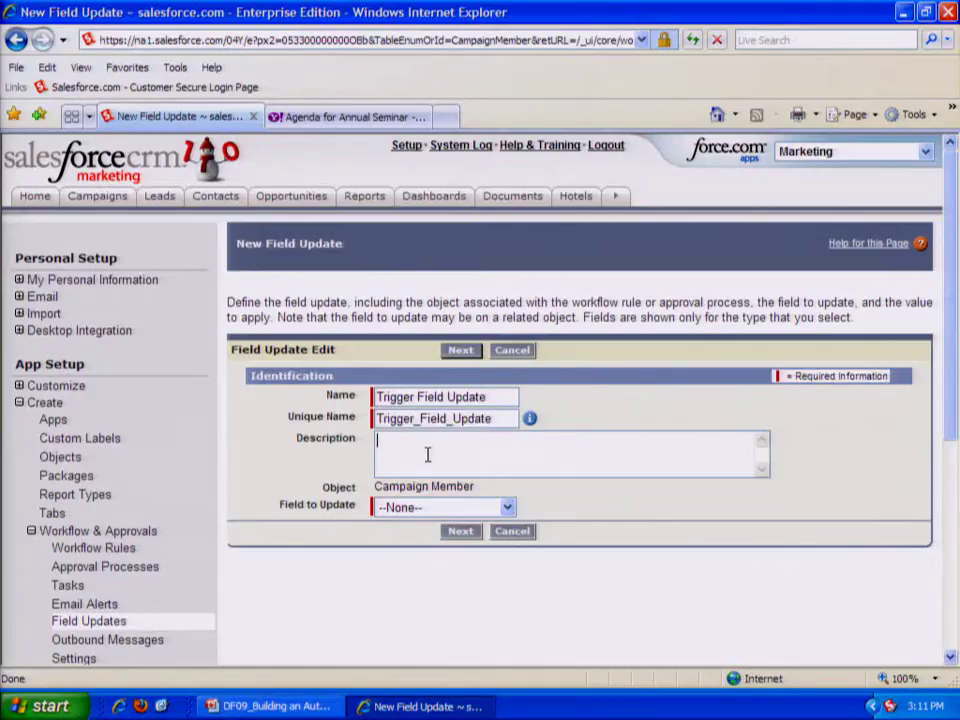
text(Change status from Sent to Clone to N)
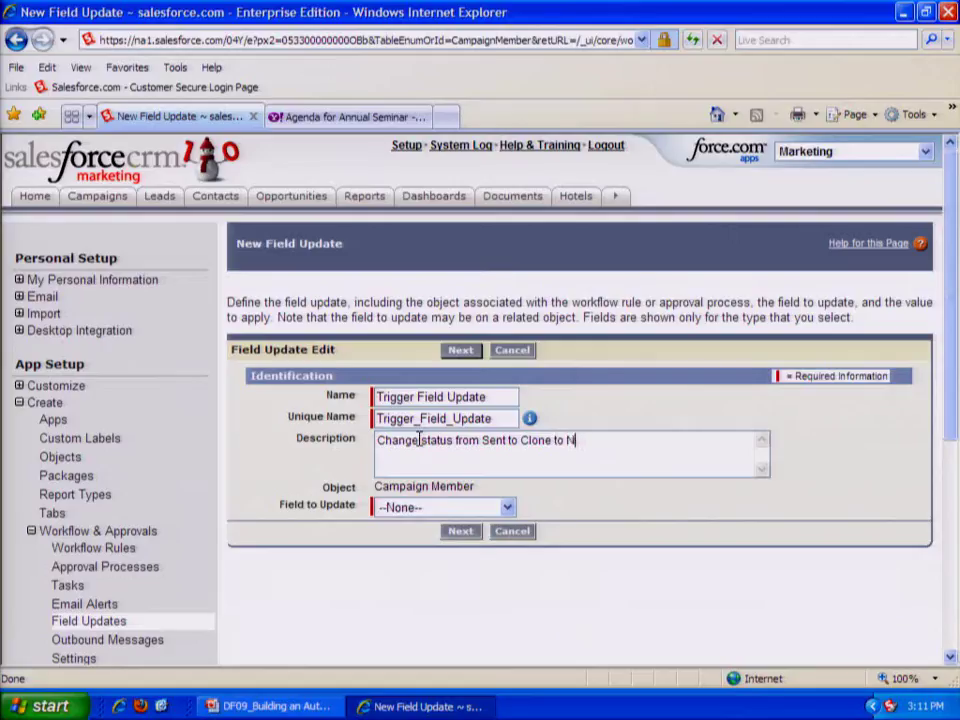
text(urture)
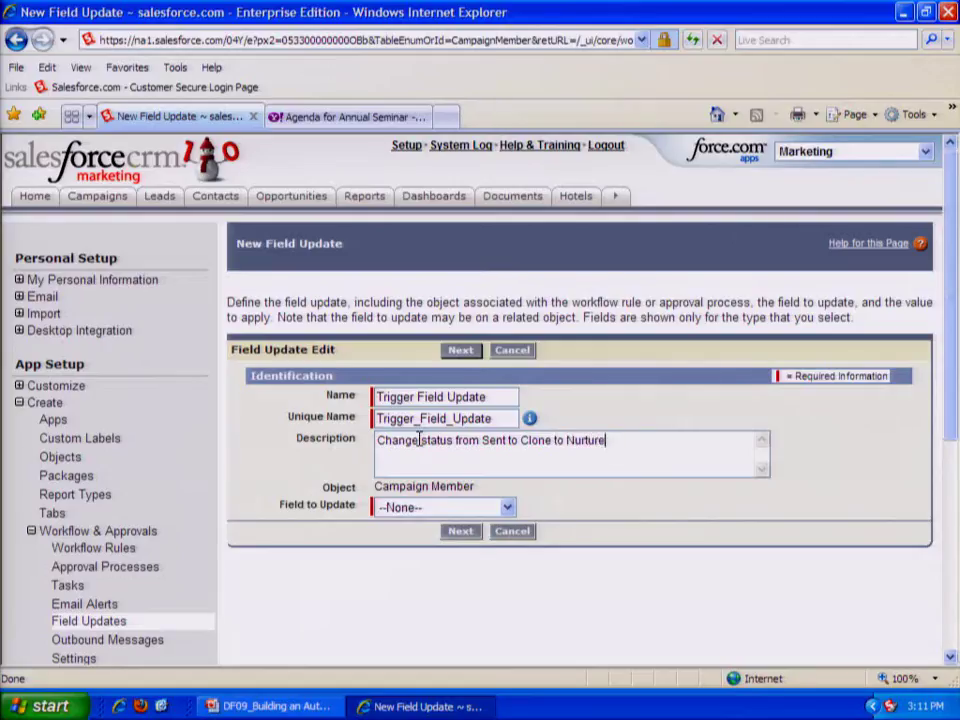
Set the field update to change Status to the specific value Clone to Nurture, save it and finish editing the rule.
click(509, 509)
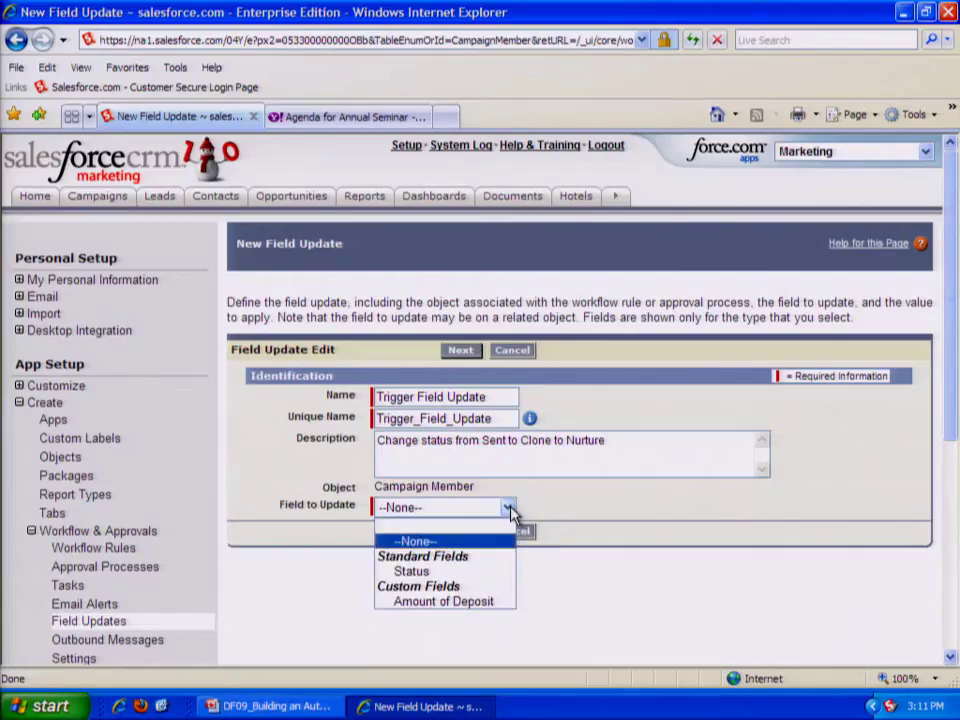
click(447, 572)
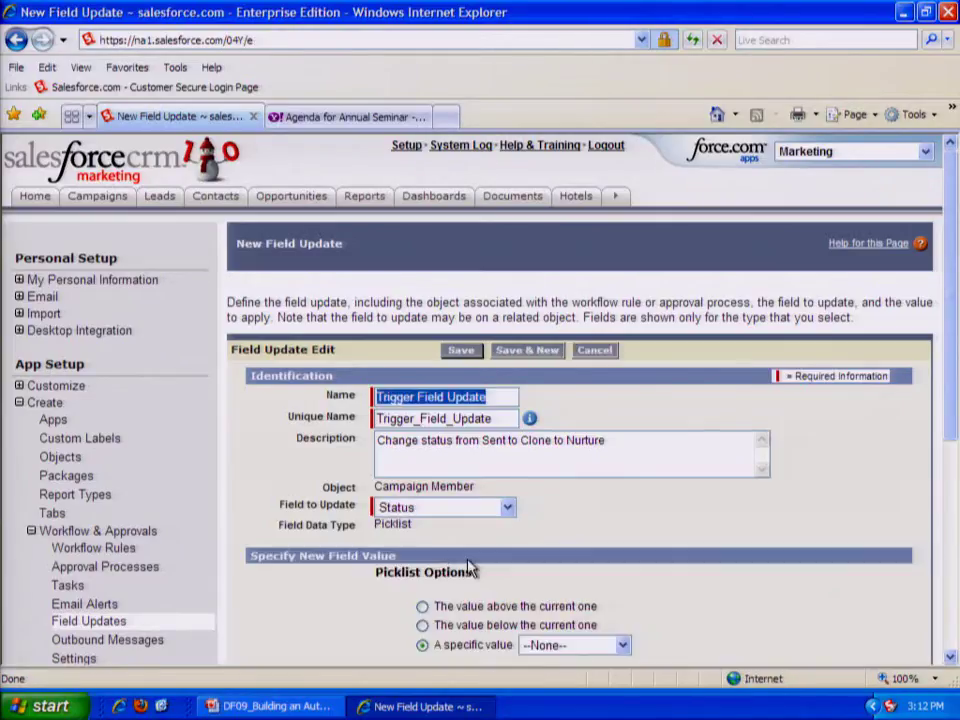
drag(951, 377, 936, 454)
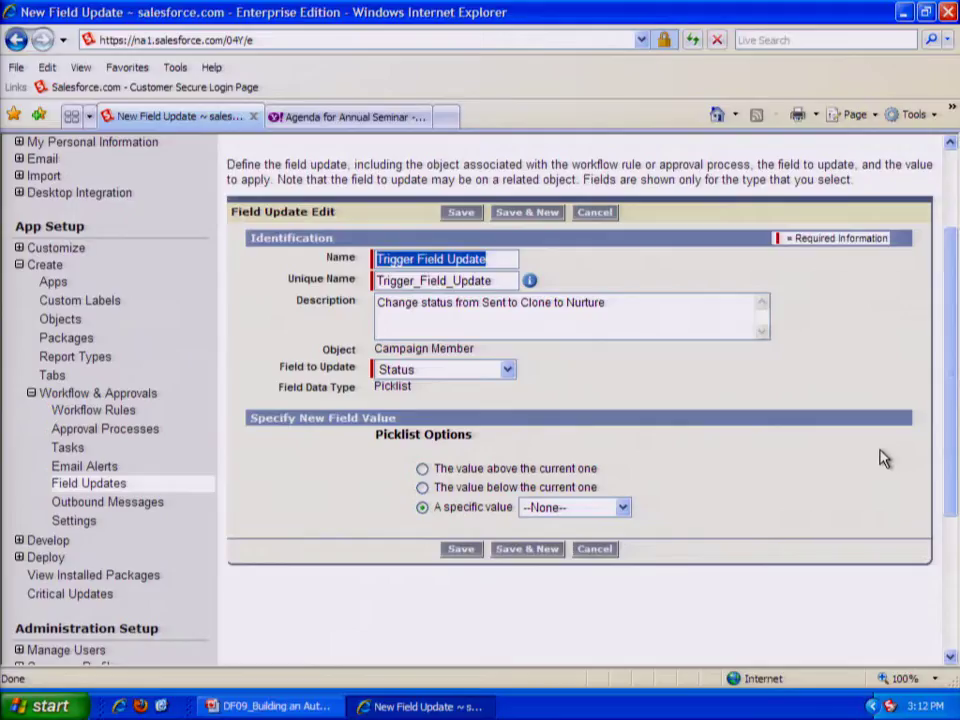
click(622, 508)
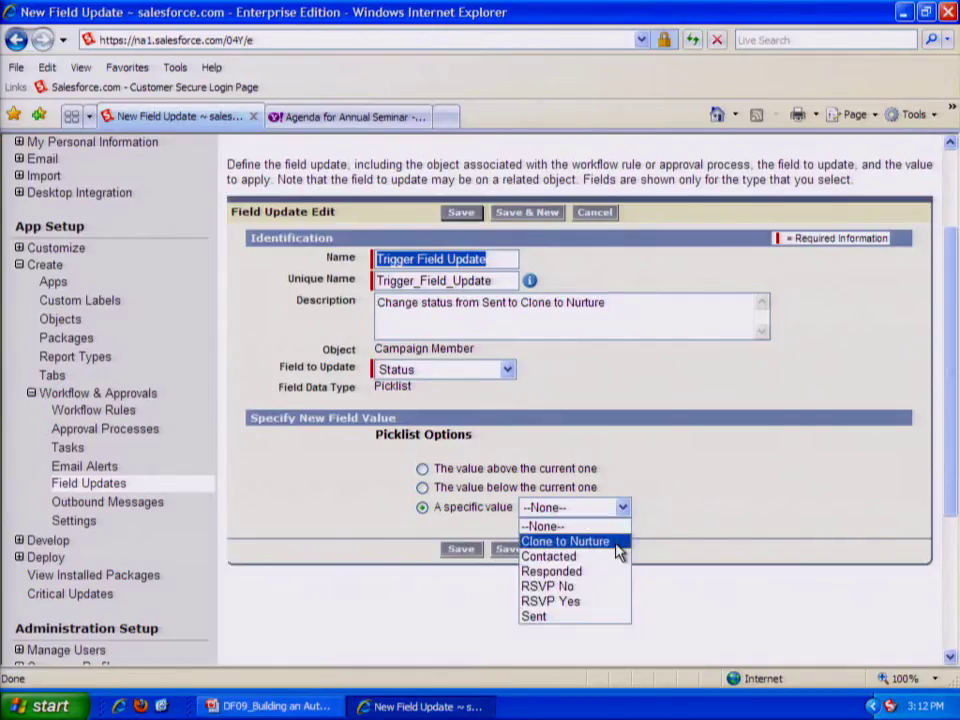
click(617, 543)
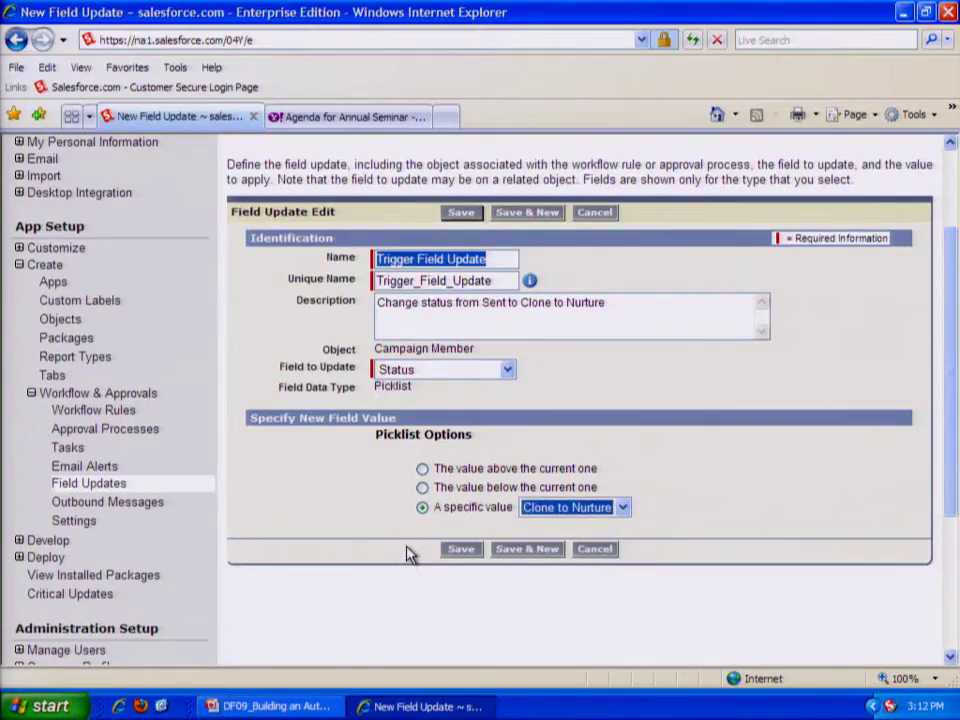
click(462, 552)
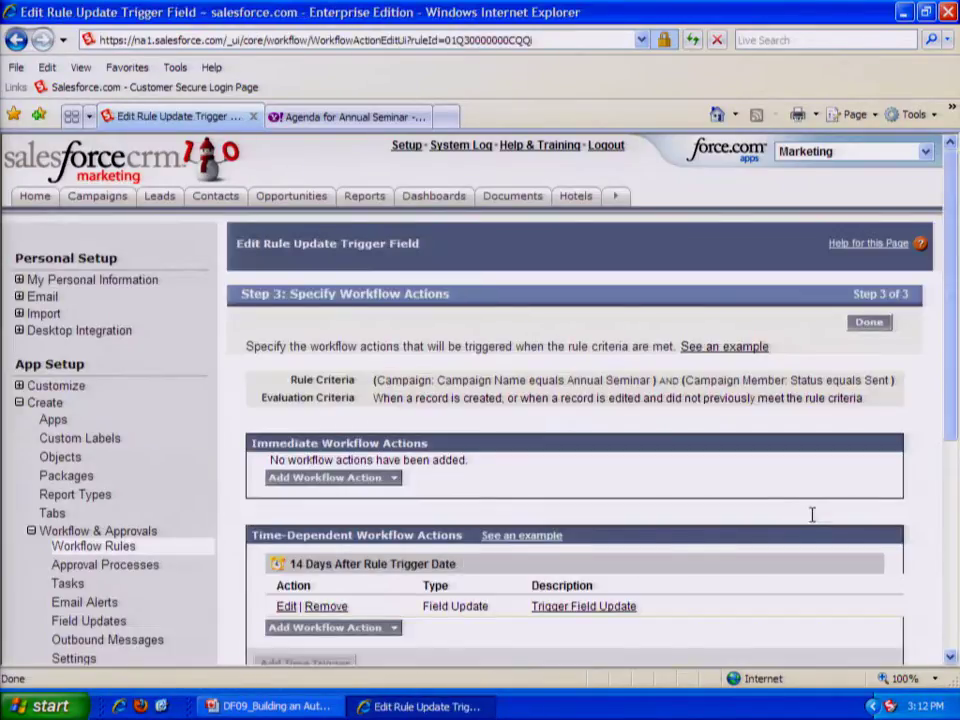
click(868, 324)
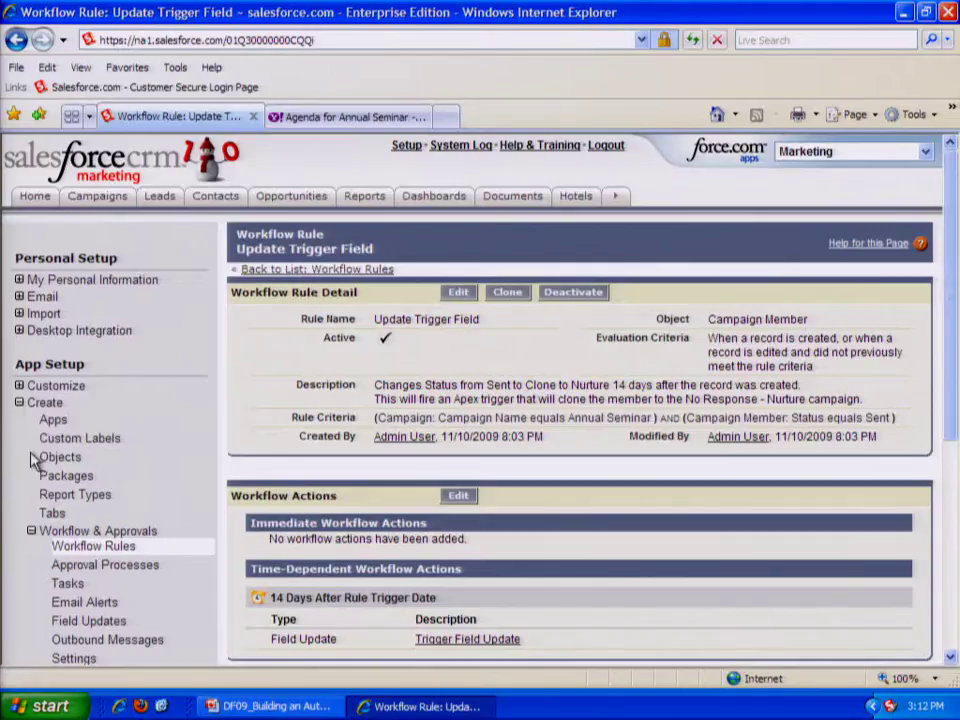
Check the setup area for Apex triggers defined on the Campaigns object.
click(19, 403)
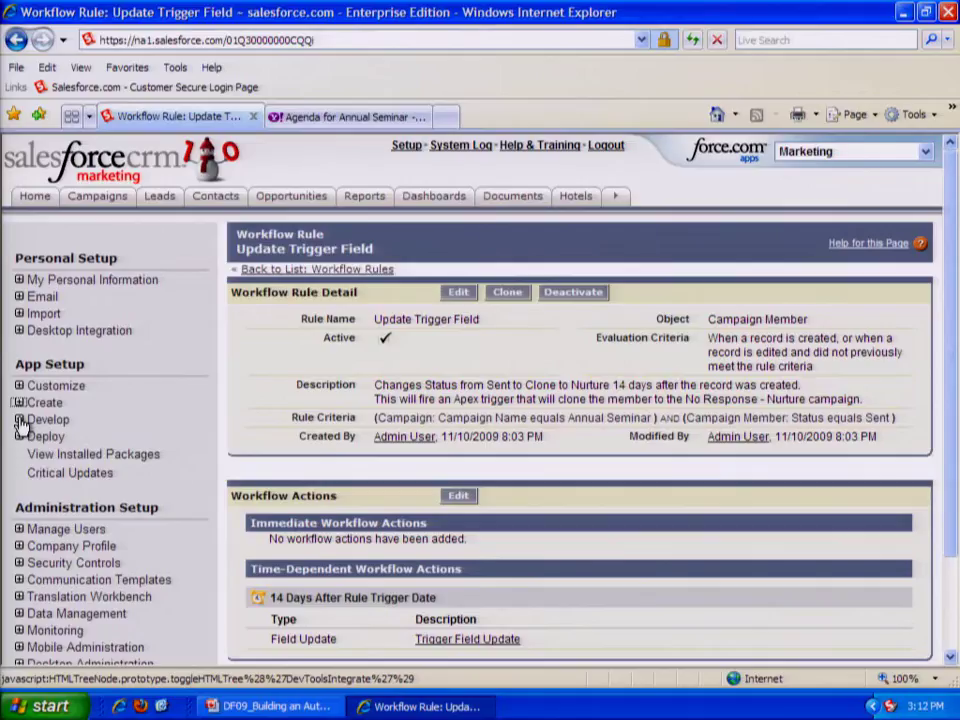
click(20, 420)
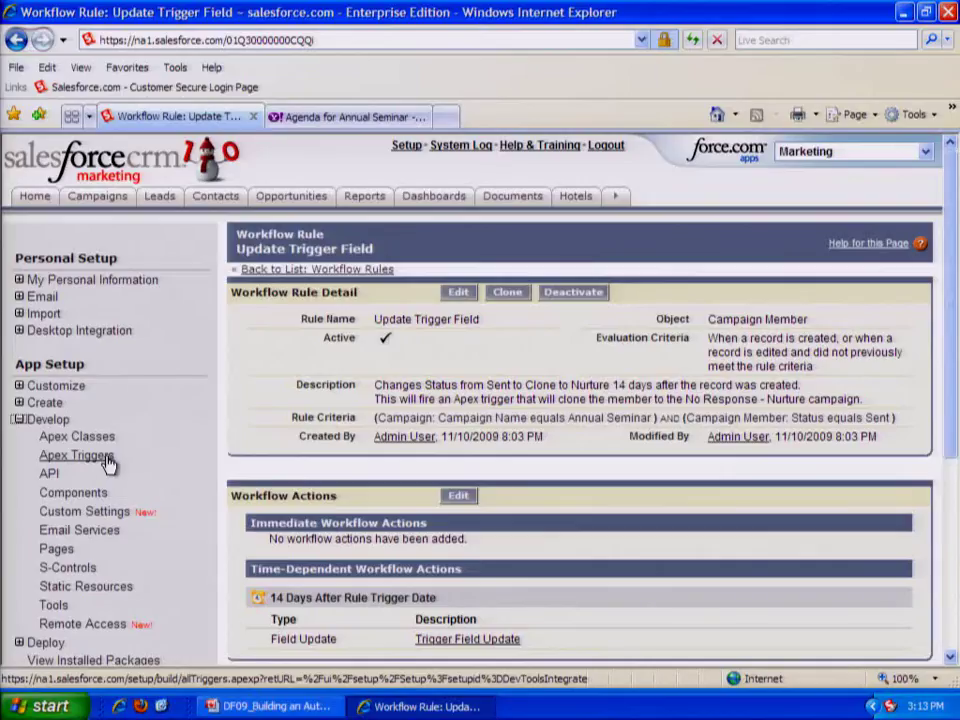
click(19, 388)
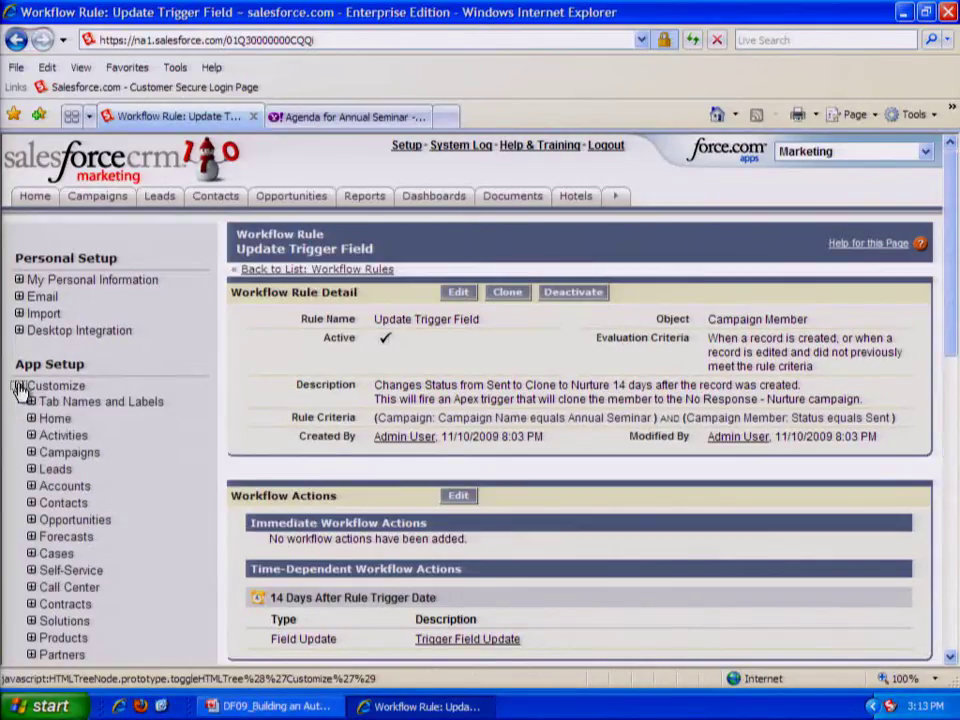
click(31, 453)
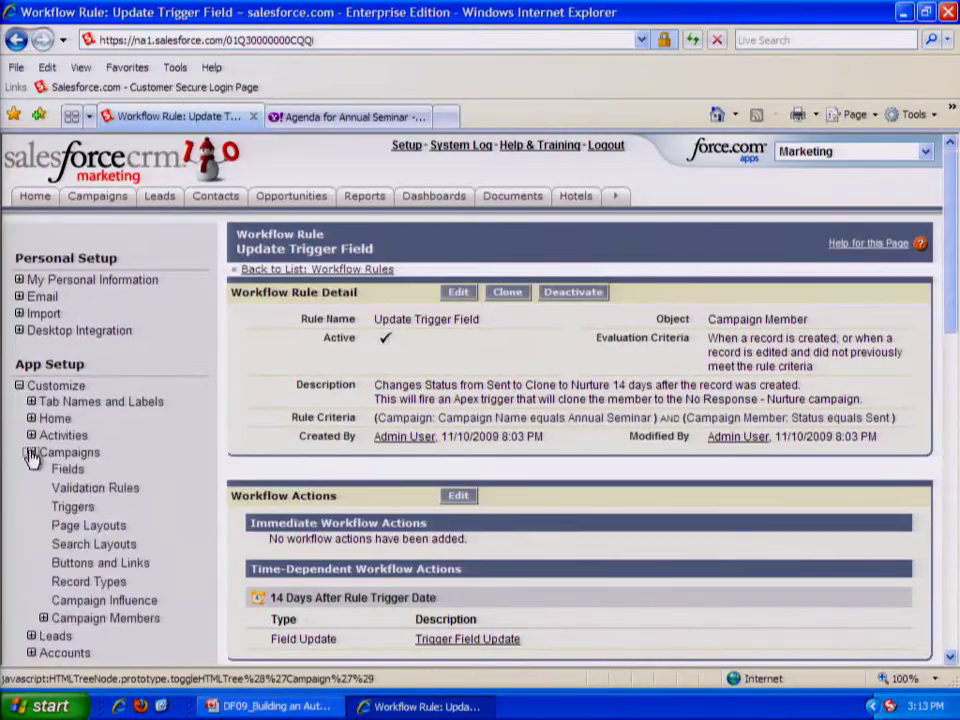
click(85, 510)
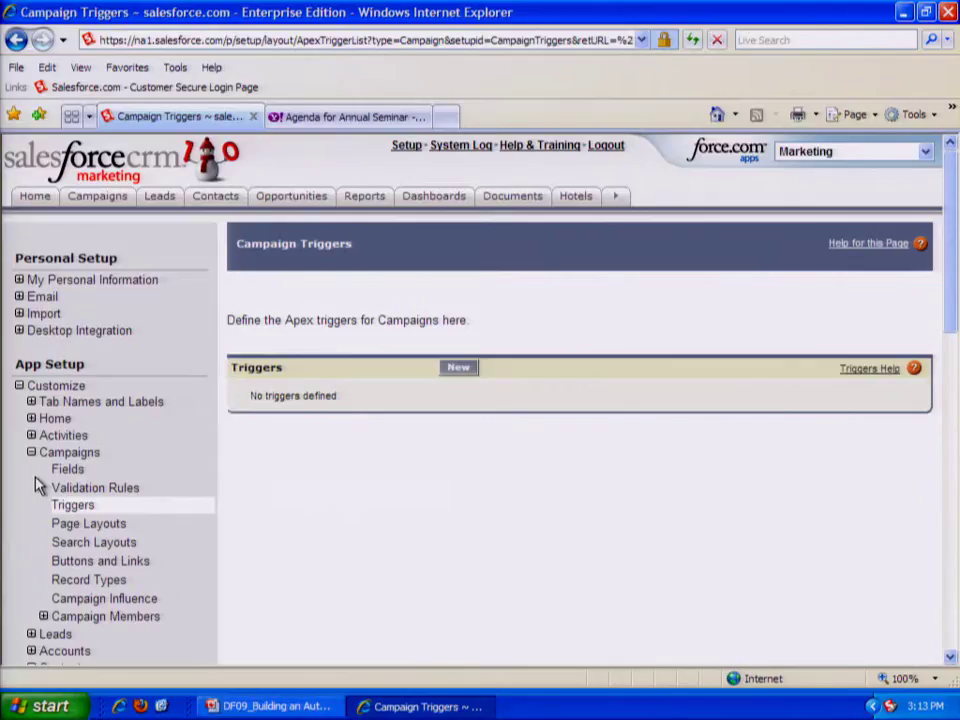
click(31, 455)
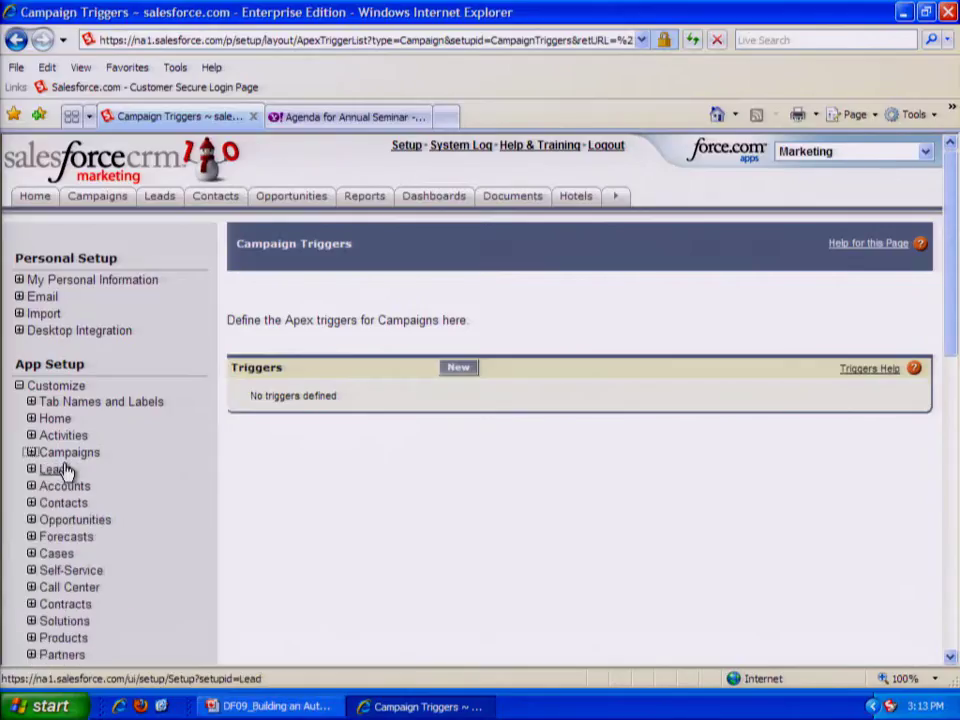
Show the list of all Apex triggers under the development setup and check the object type of the CloneCampaignMember trigger.
scroll(30, 466, down, 6)
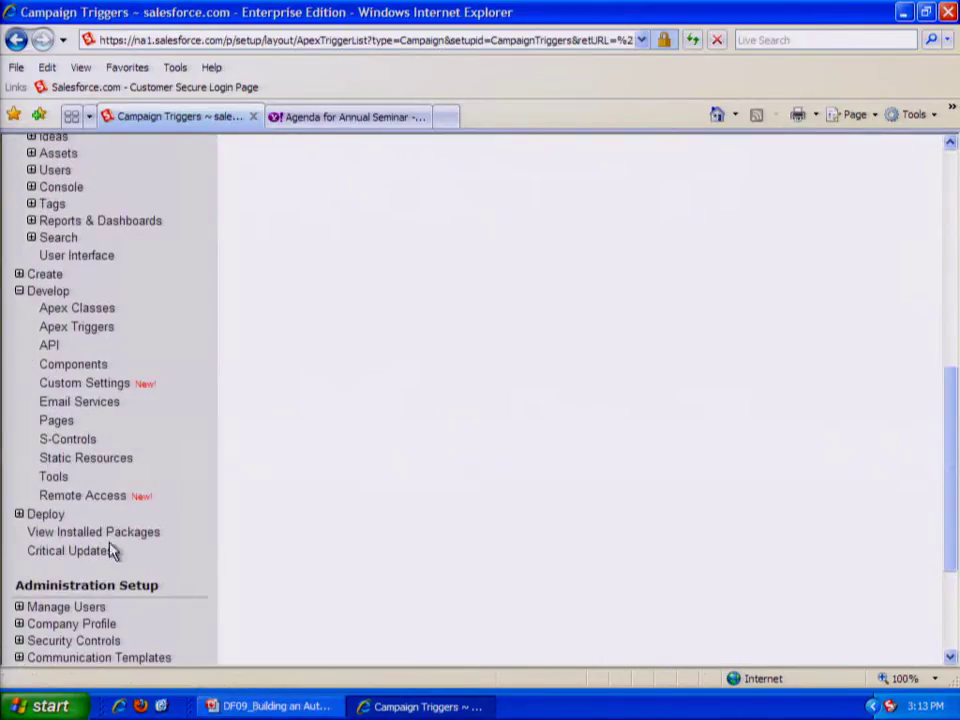
click(87, 332)
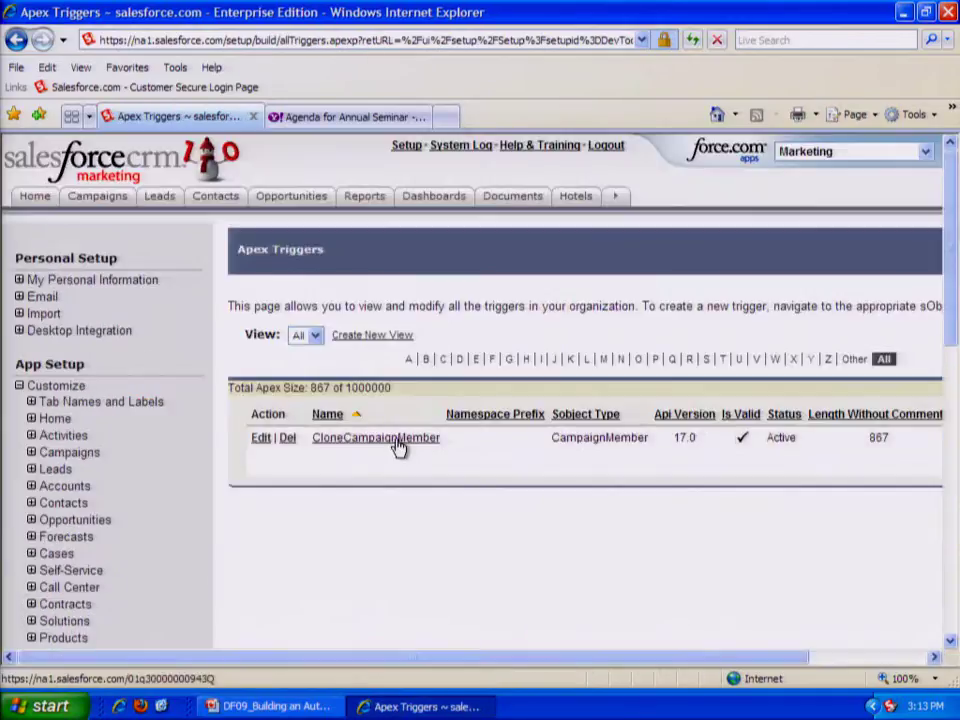
drag(551, 438, 650, 442)
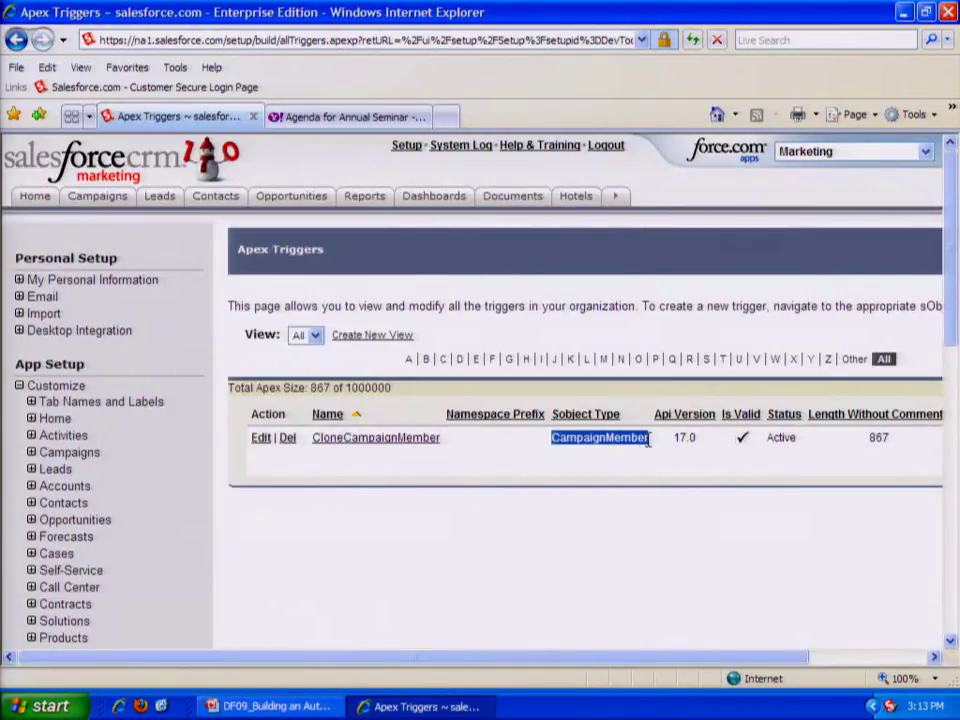
click(362, 464)
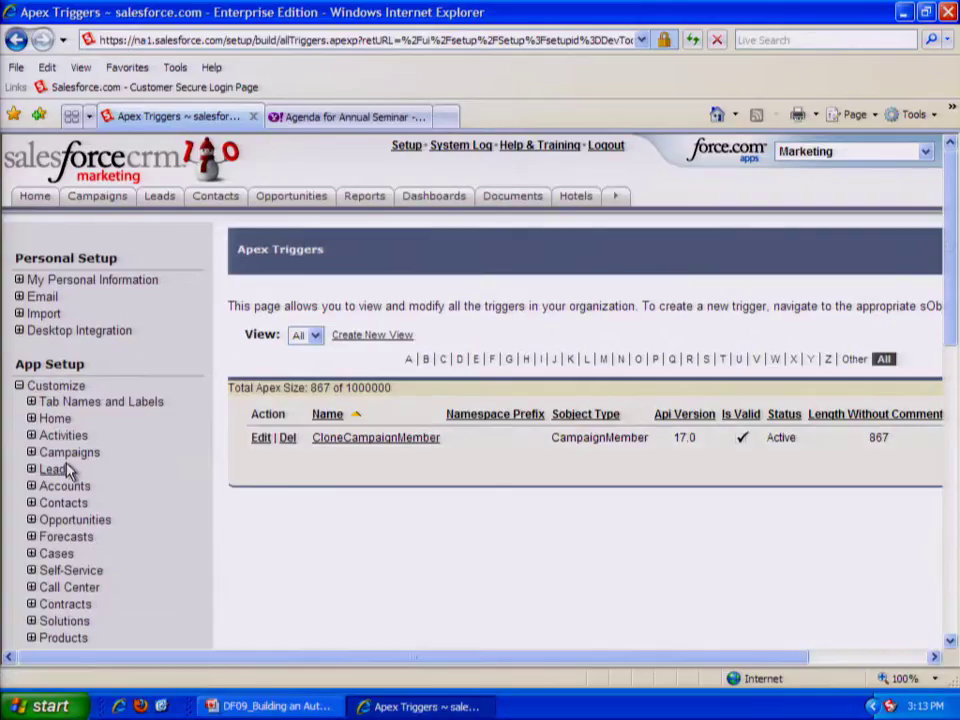
scroll(163, 479, down, 2)
scroll(155, 474, down, 5)
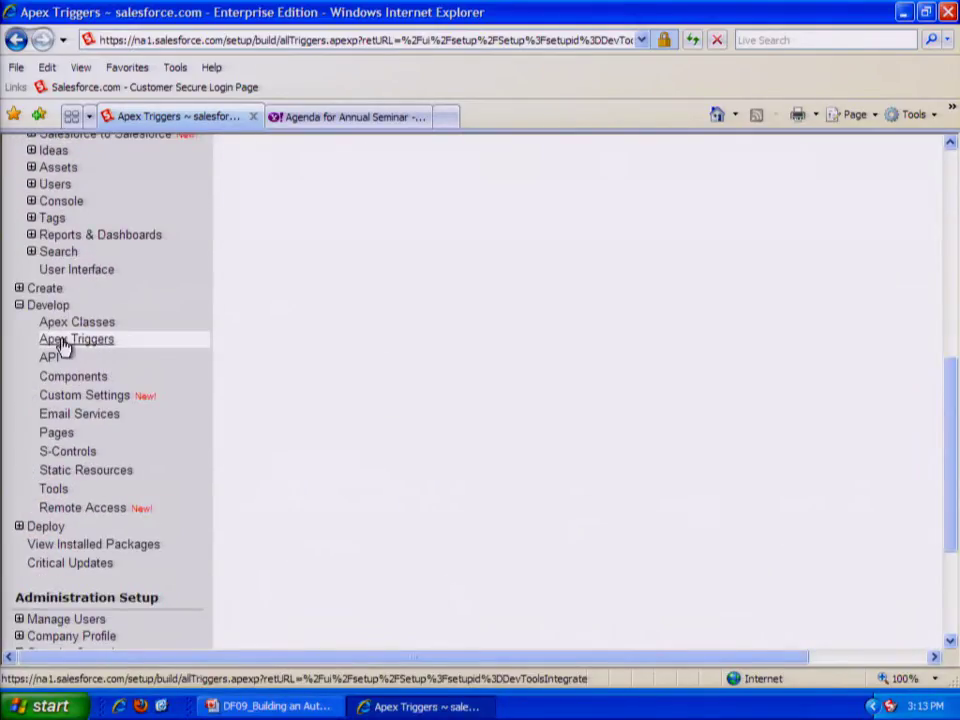
scroll(105, 348, down, 3)
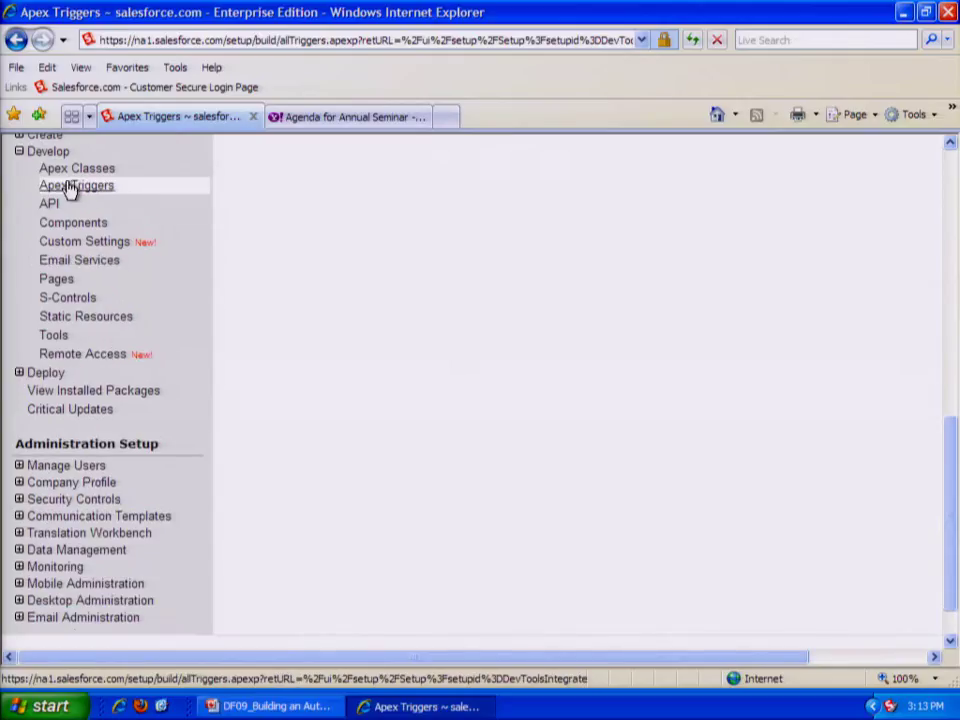
scroll(150, 268, up, 12)
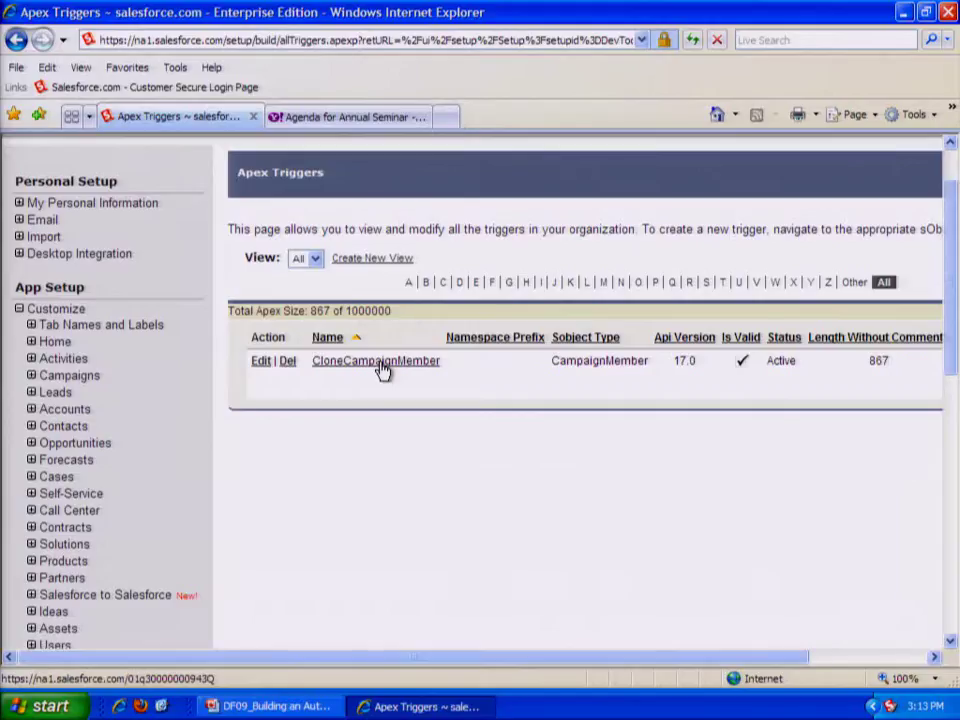
Open the CloneCampaignMember trigger and read through its Apex code.
click(381, 367)
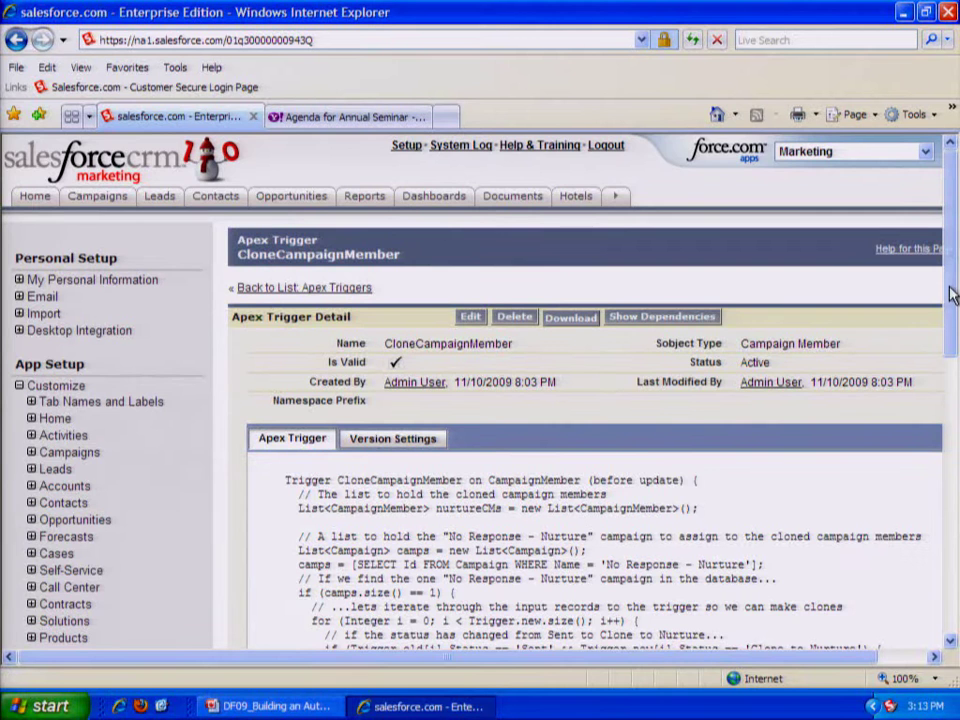
drag(955, 307, 948, 404)
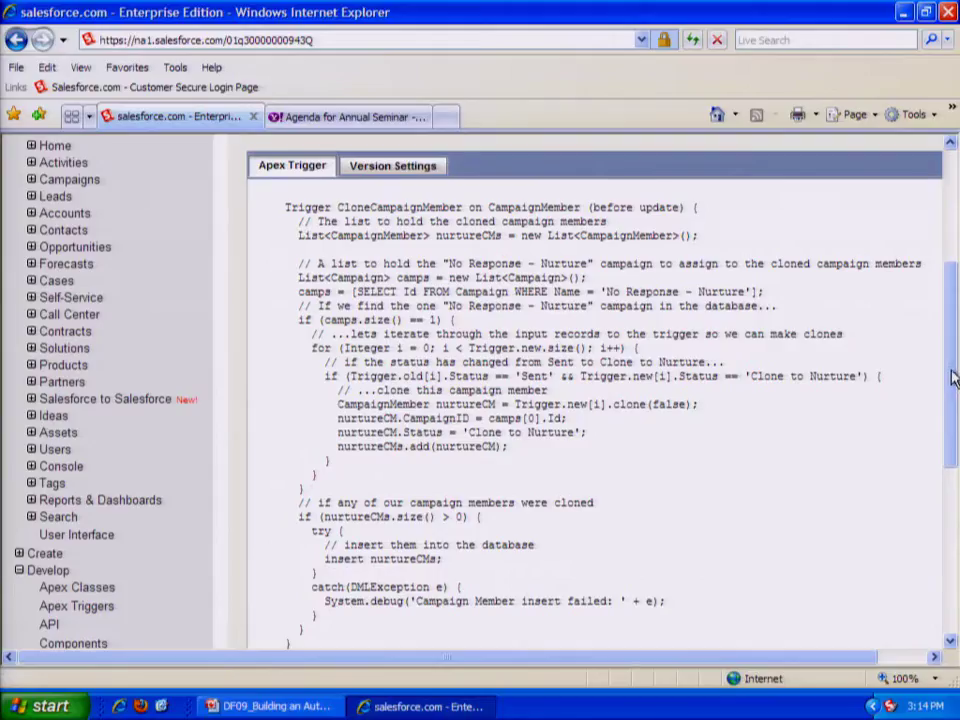
mouse_move(953, 379)
mouse_down()
mouse_move(950, 413)
mouse_move(950, 363)
mouse_up()
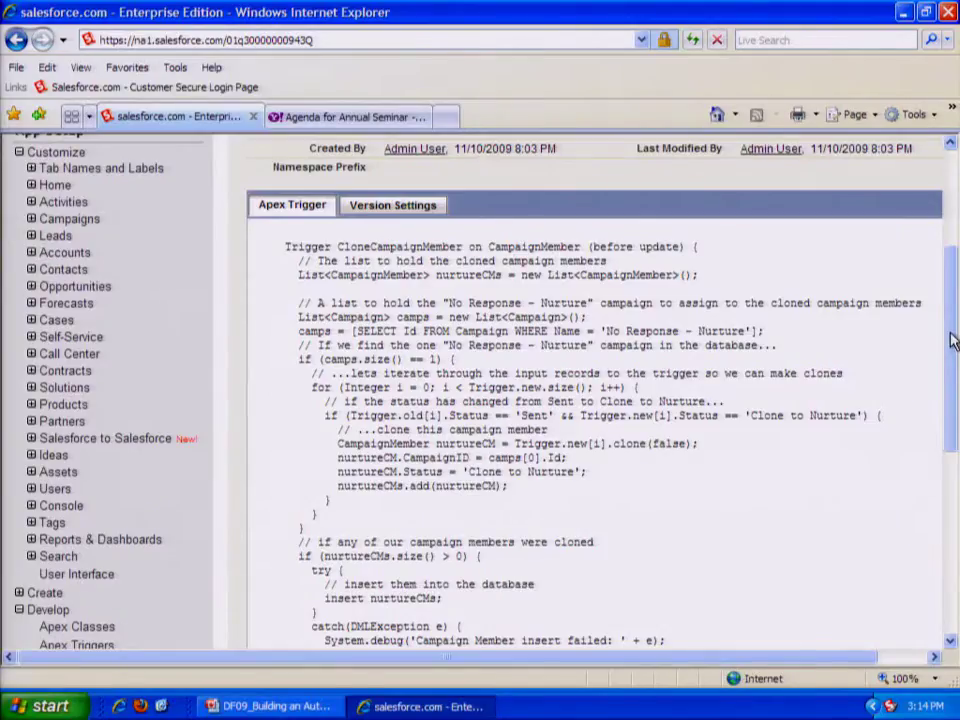
drag(950, 339, 786, 214)
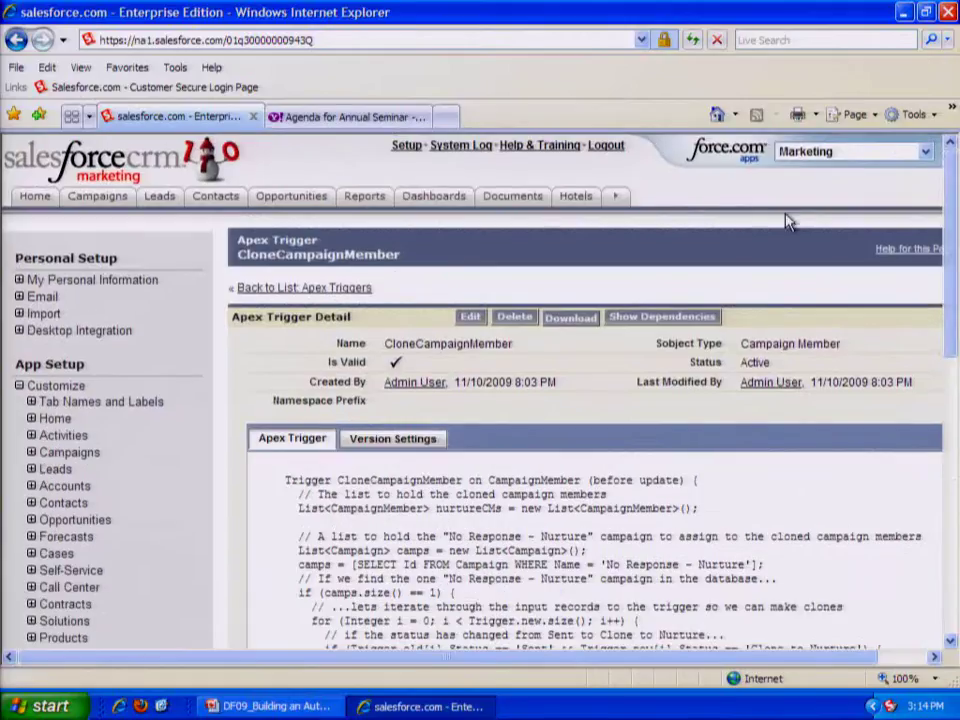
Open the Annual Seminar campaign and go to its Campaign Members related list.
click(98, 196)
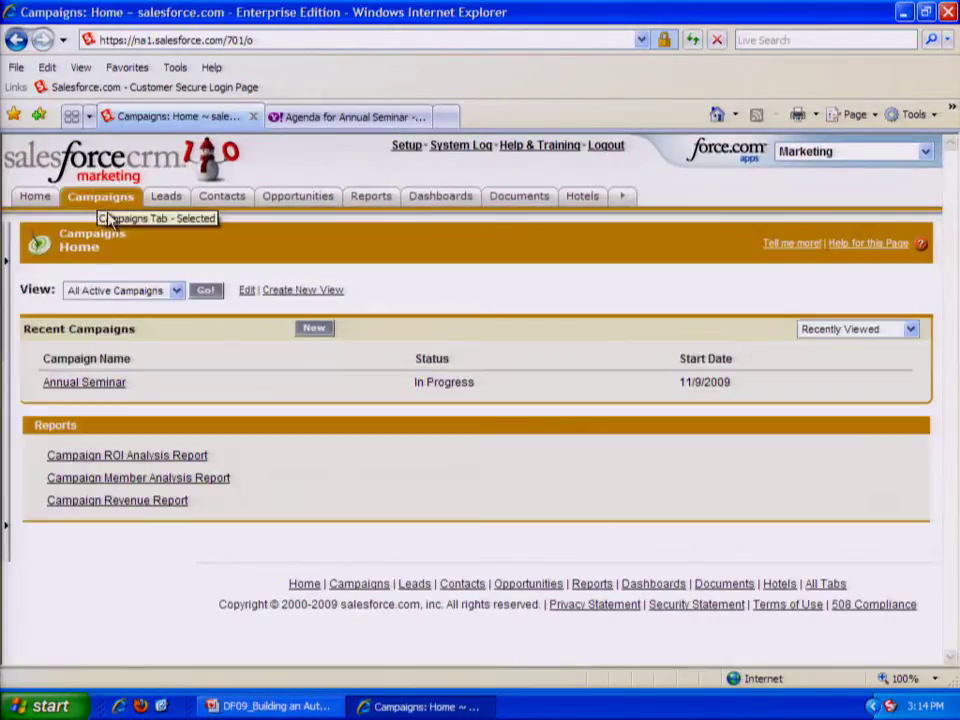
click(115, 386)
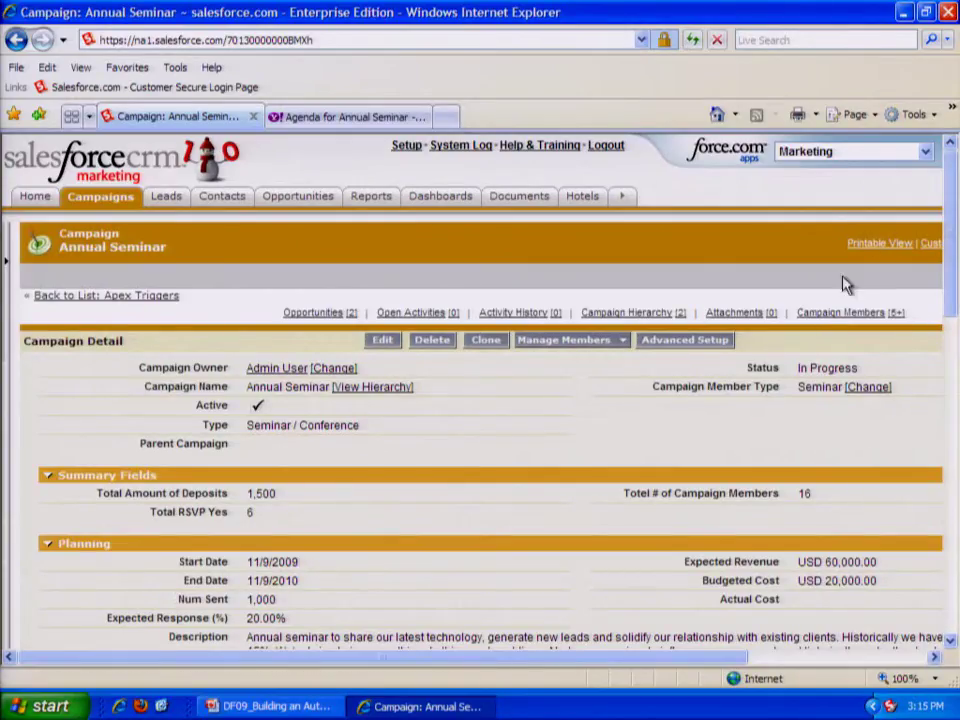
click(840, 312)
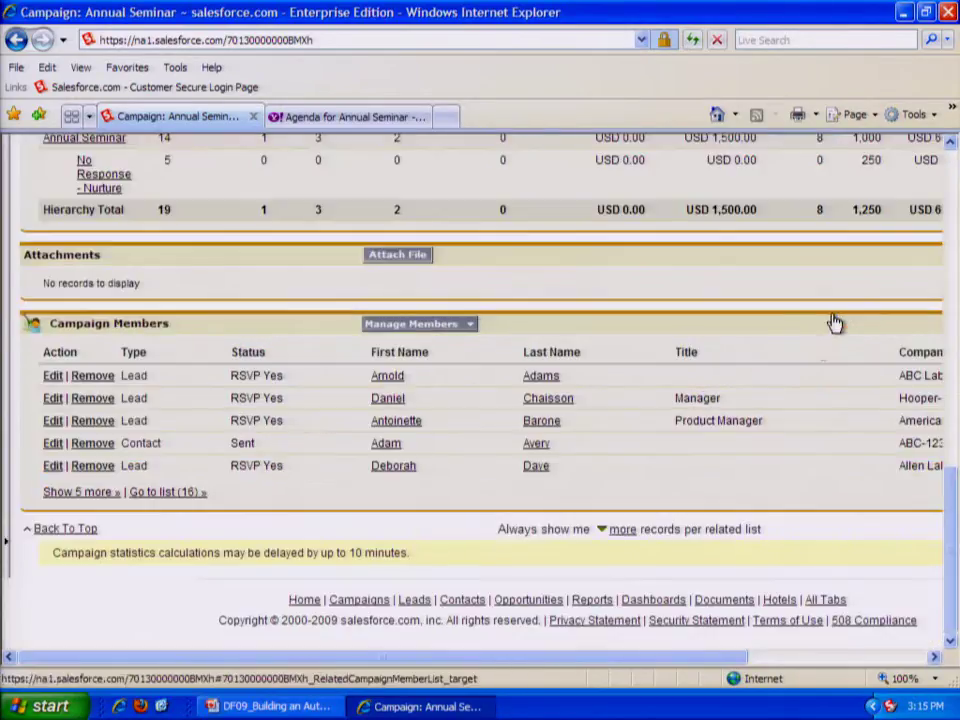
From the full Annual Seminar member list, set the status of Dunder Mifflin's Regional Sales contact to Clone to Nurture and save.
click(185, 492)
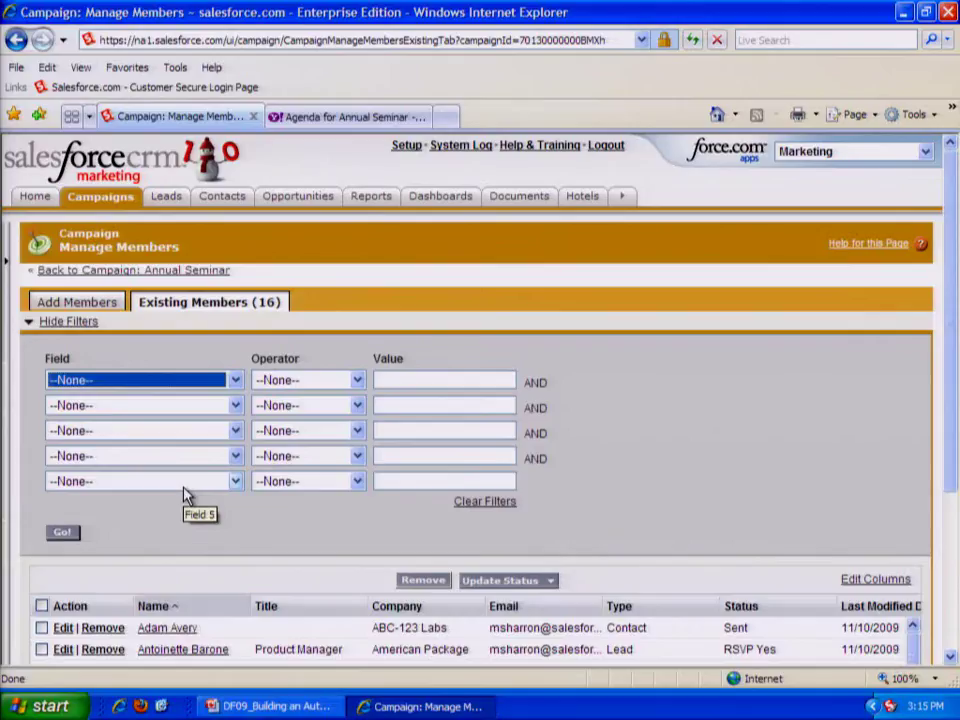
scroll(589, 461, down, 3)
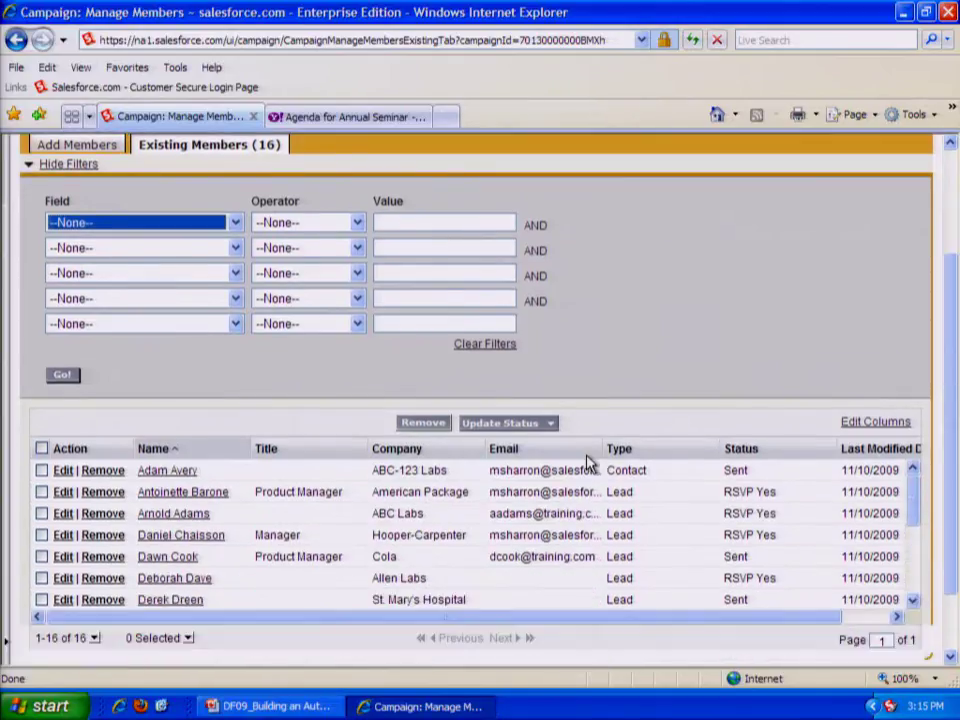
scroll(918, 507, down, 2)
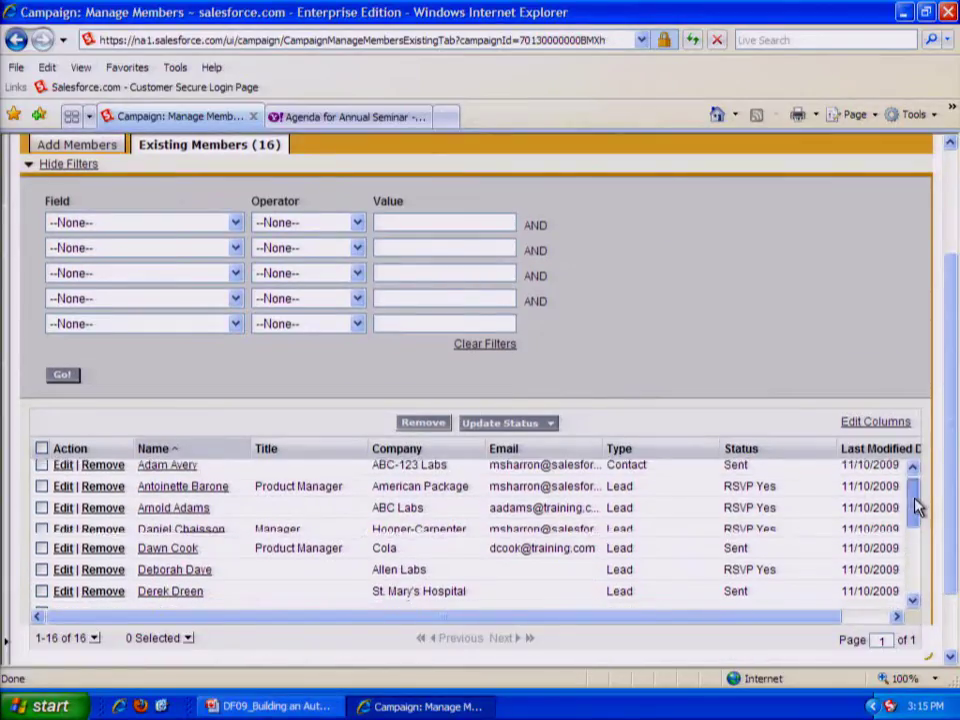
drag(918, 507, 911, 546)
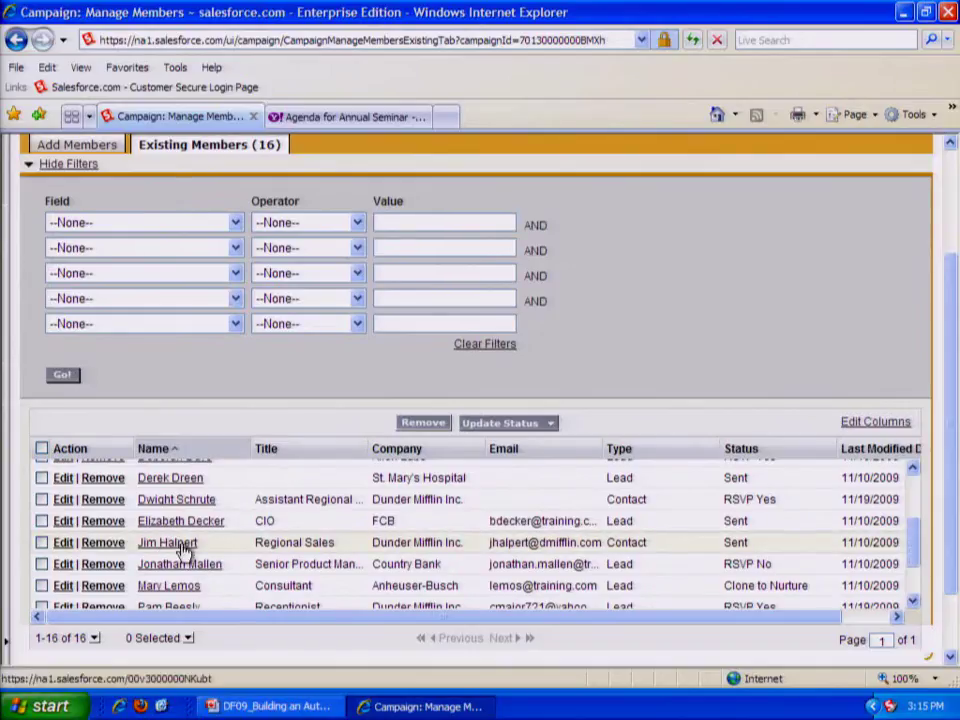
click(62, 544)
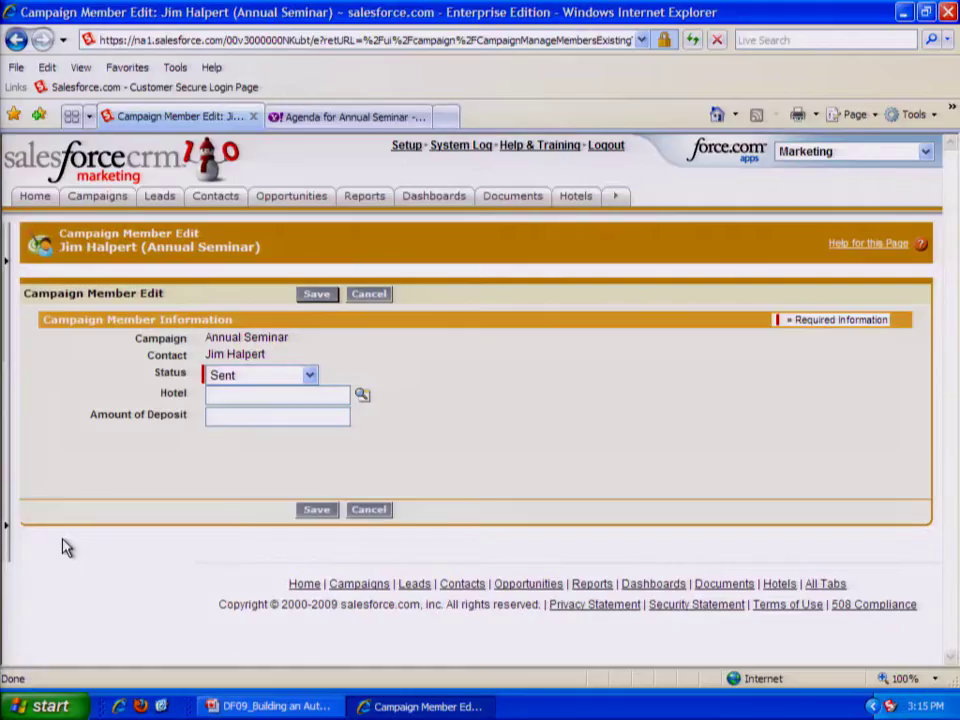
click(311, 375)
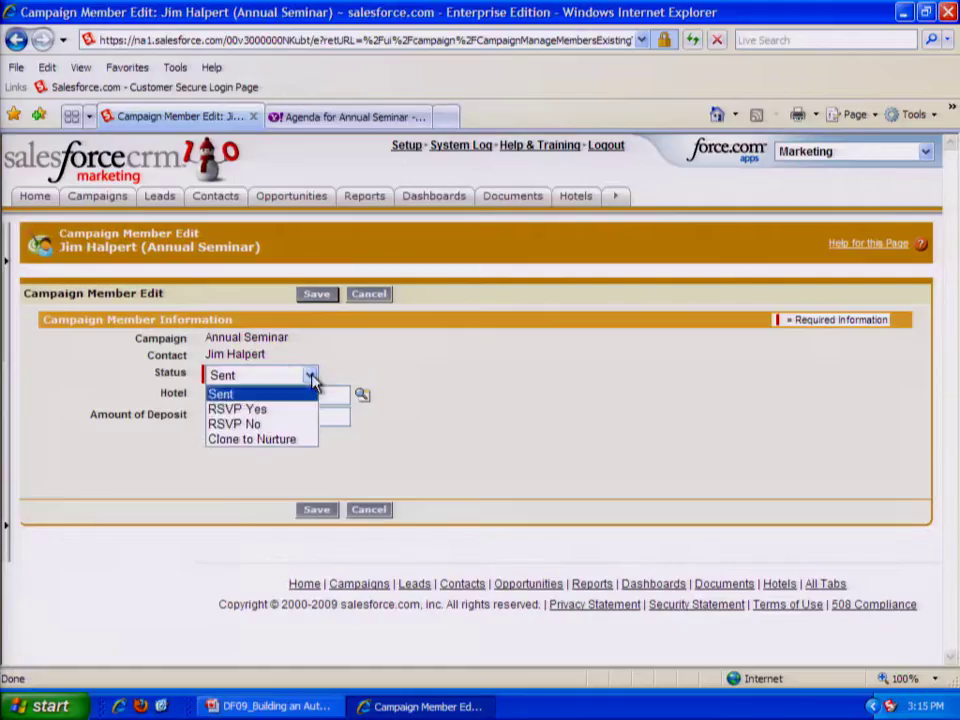
click(293, 441)
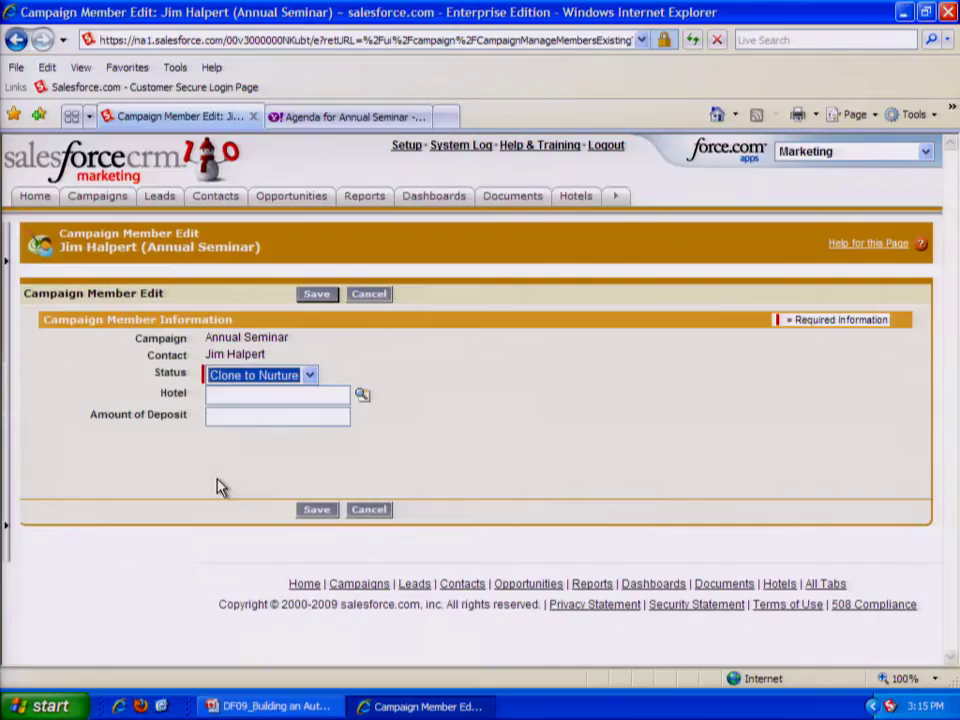
click(318, 511)
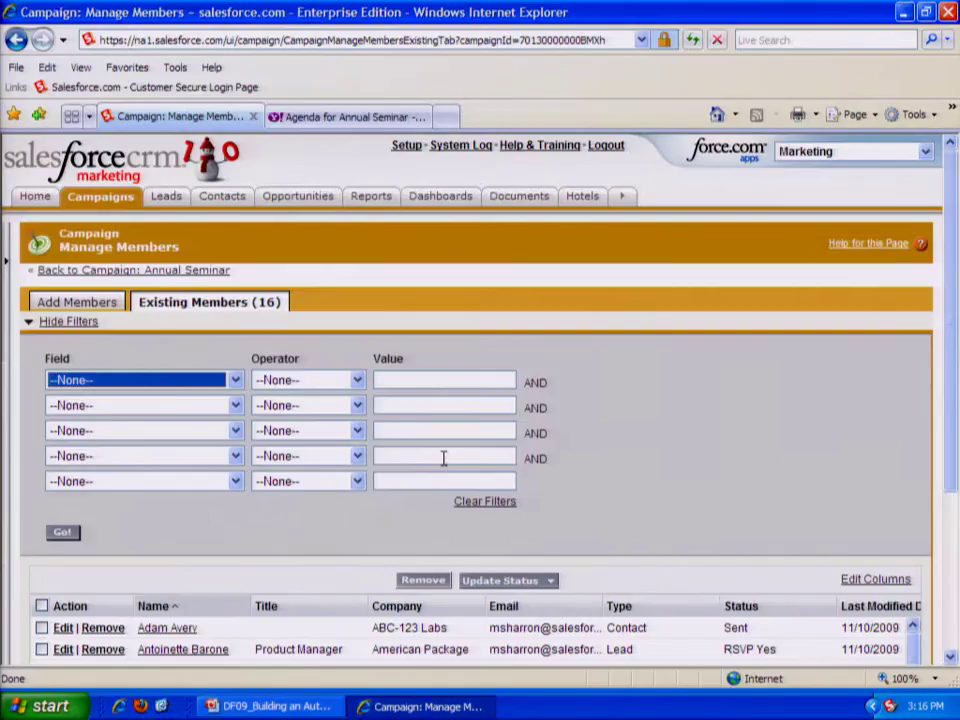
Open the No Response - Nurture campaign from the All Active Campaigns view and examine its full member list.
click(107, 201)
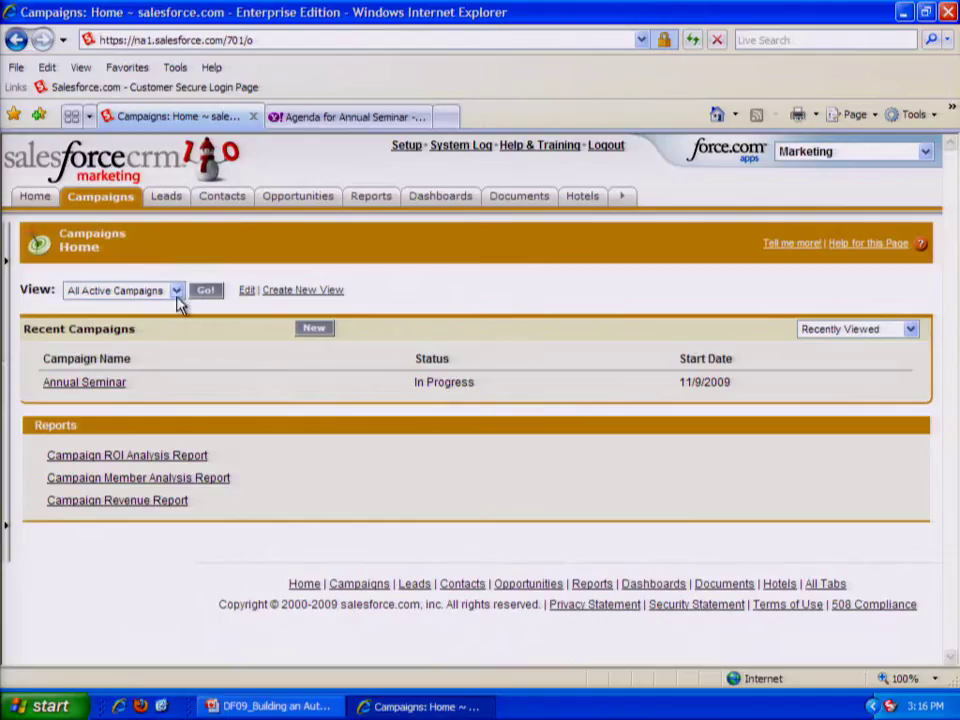
click(177, 291)
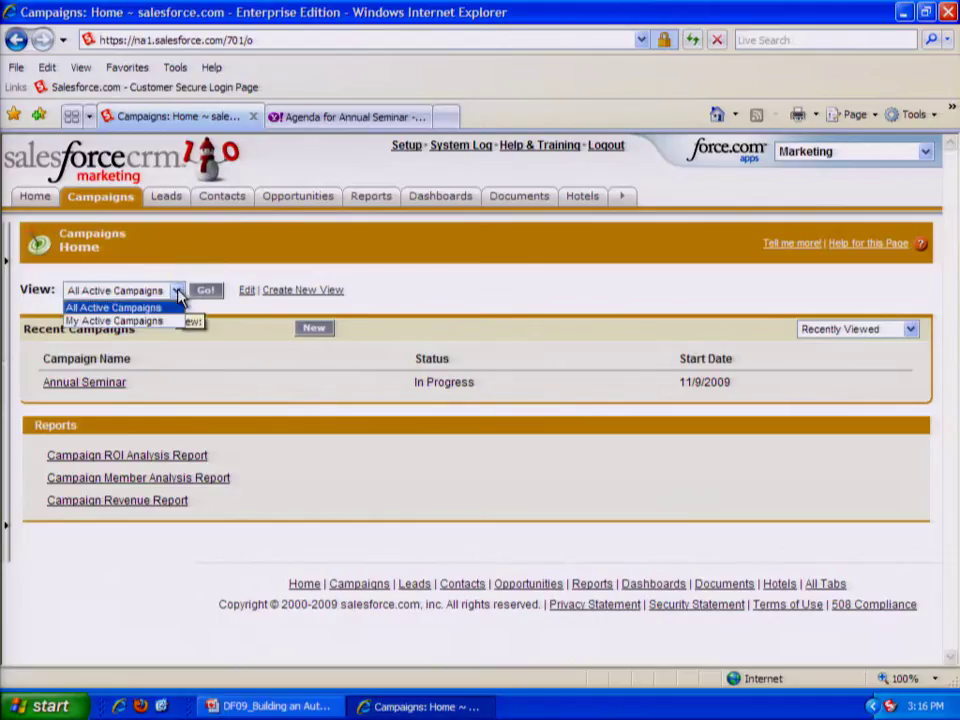
click(178, 292)
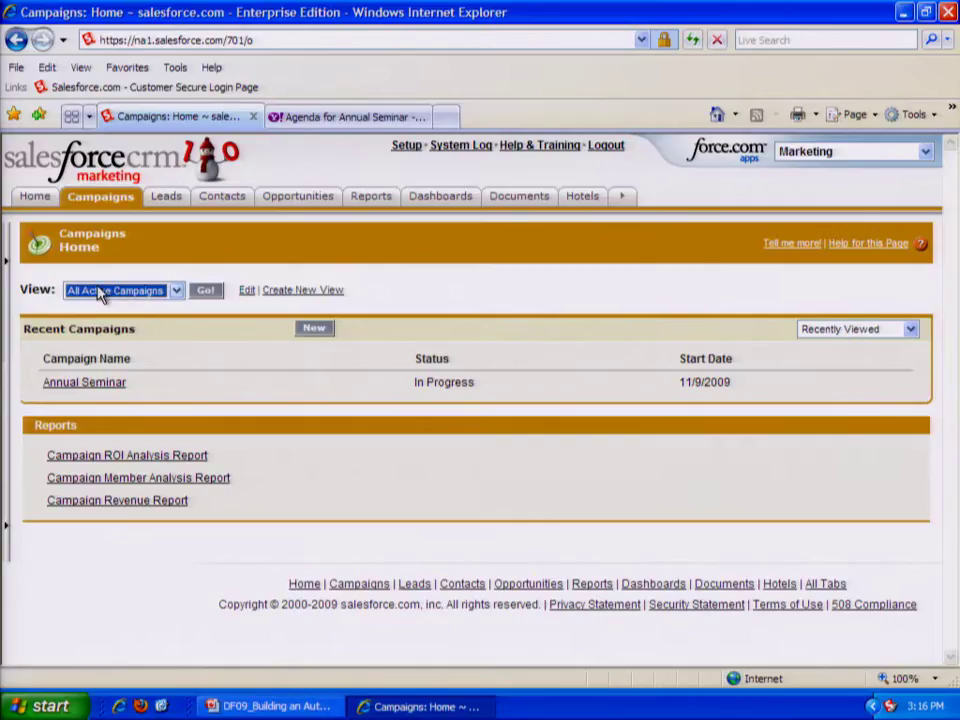
click(208, 291)
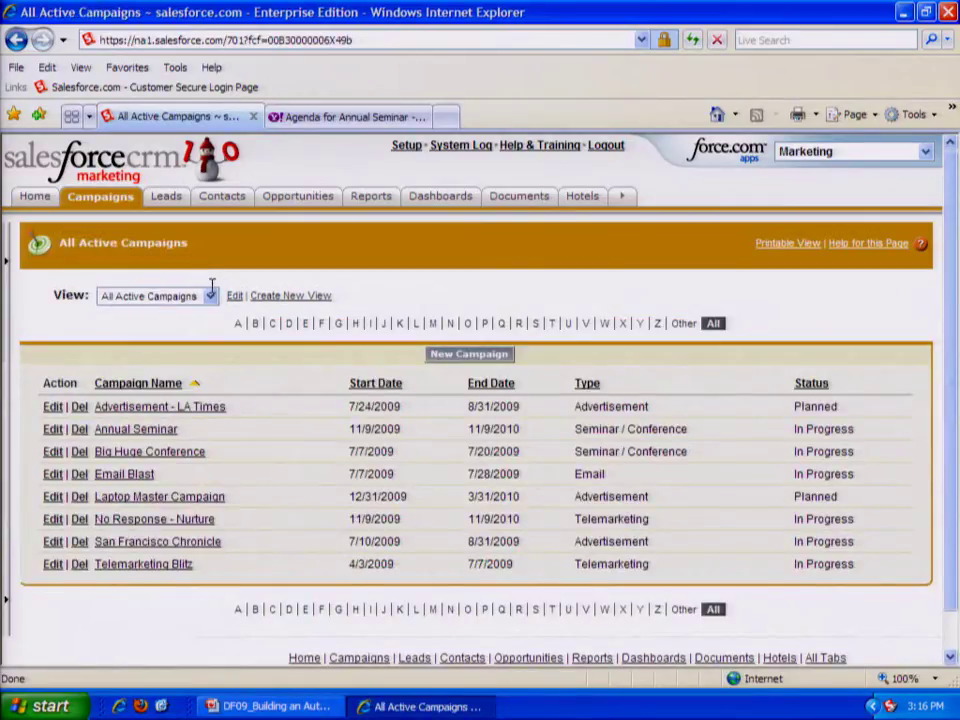
click(139, 522)
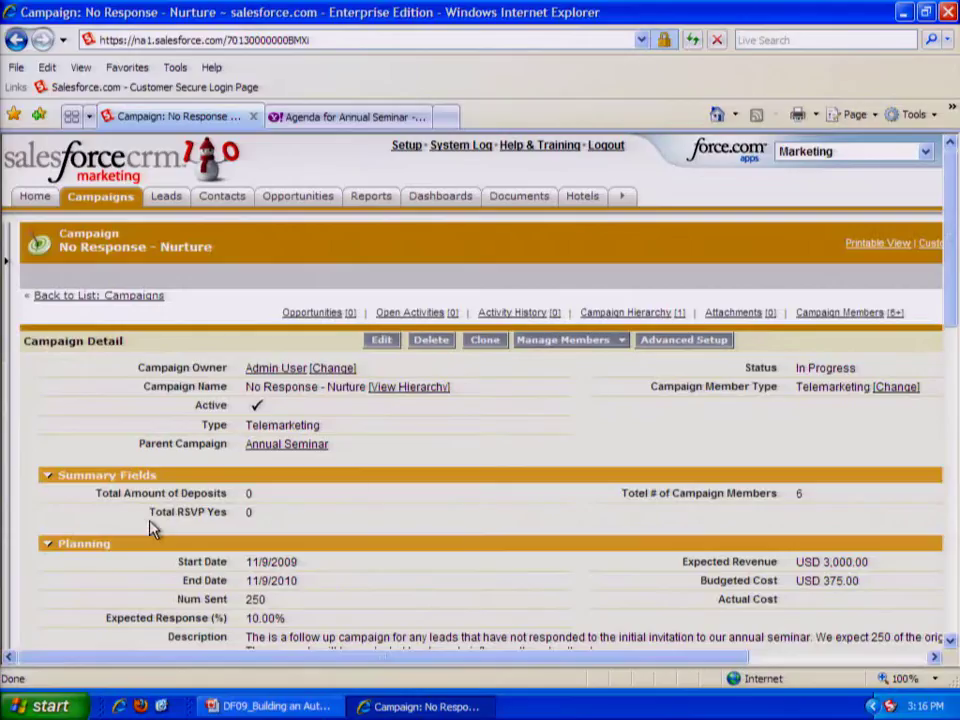
click(858, 314)
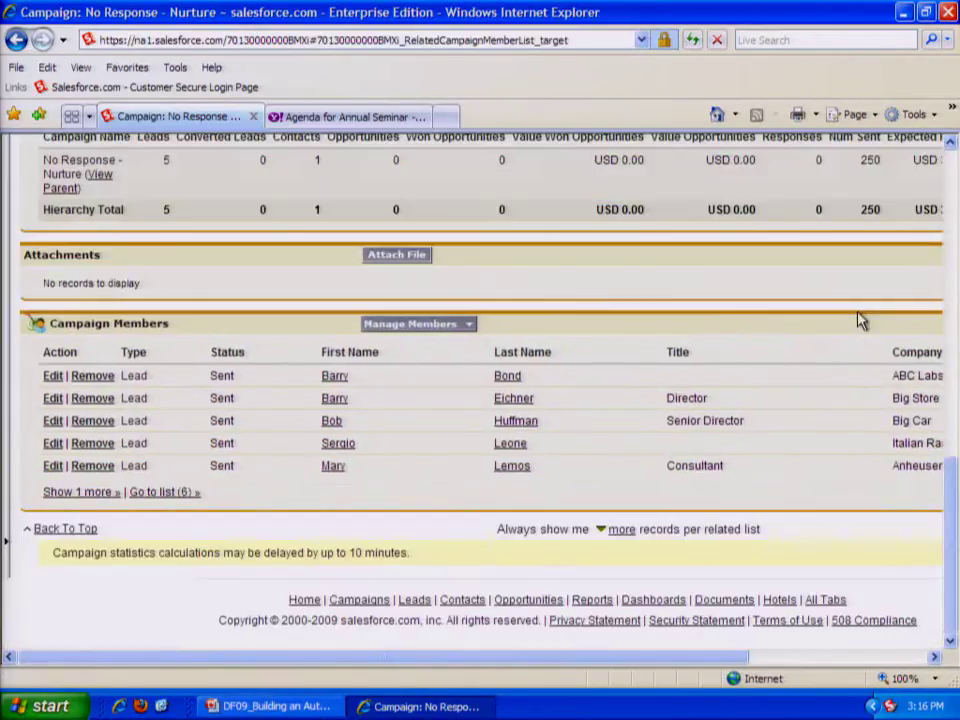
click(166, 494)
scroll(165, 500, down, 3)
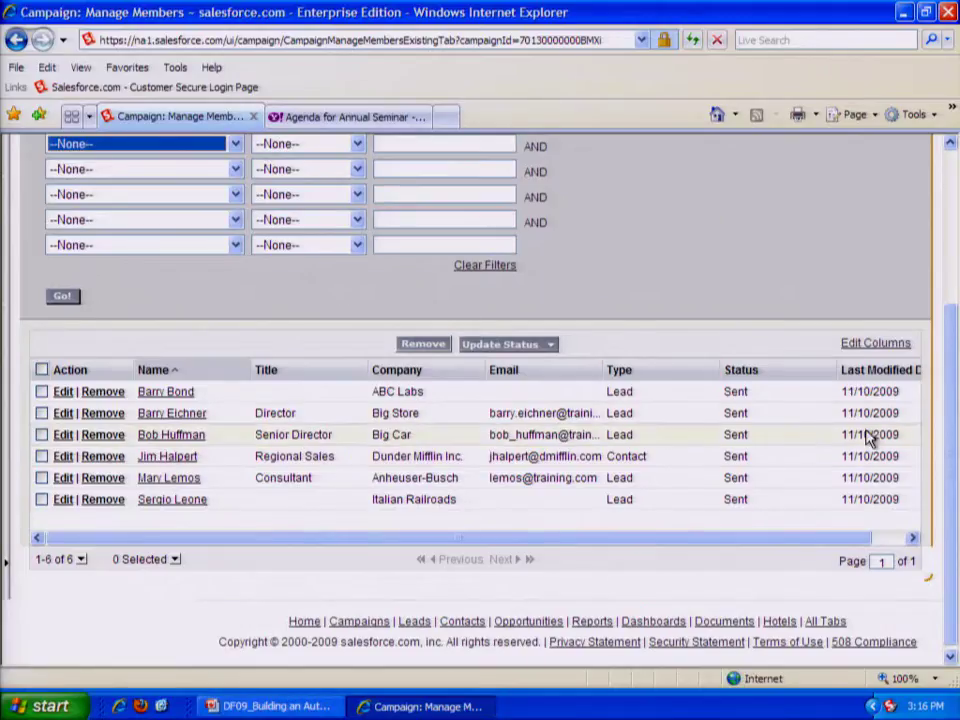
Switch to the PowerPoint slides, present the Exercise 3 slide and the To Learn More About Campaigns slide, and end the show.
click(268, 706)
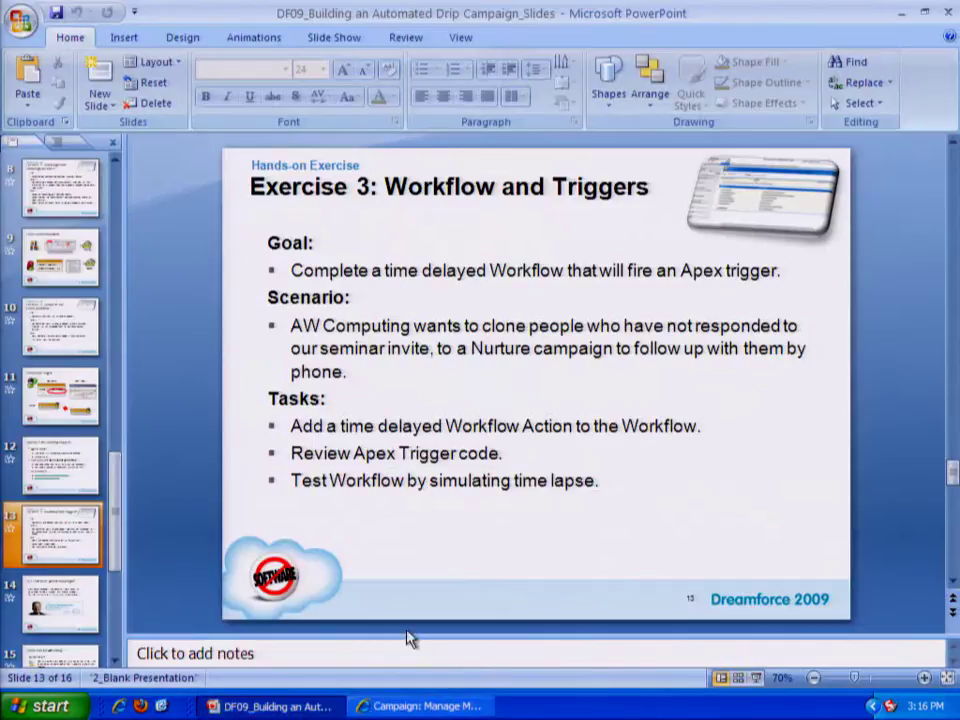
click(759, 678)
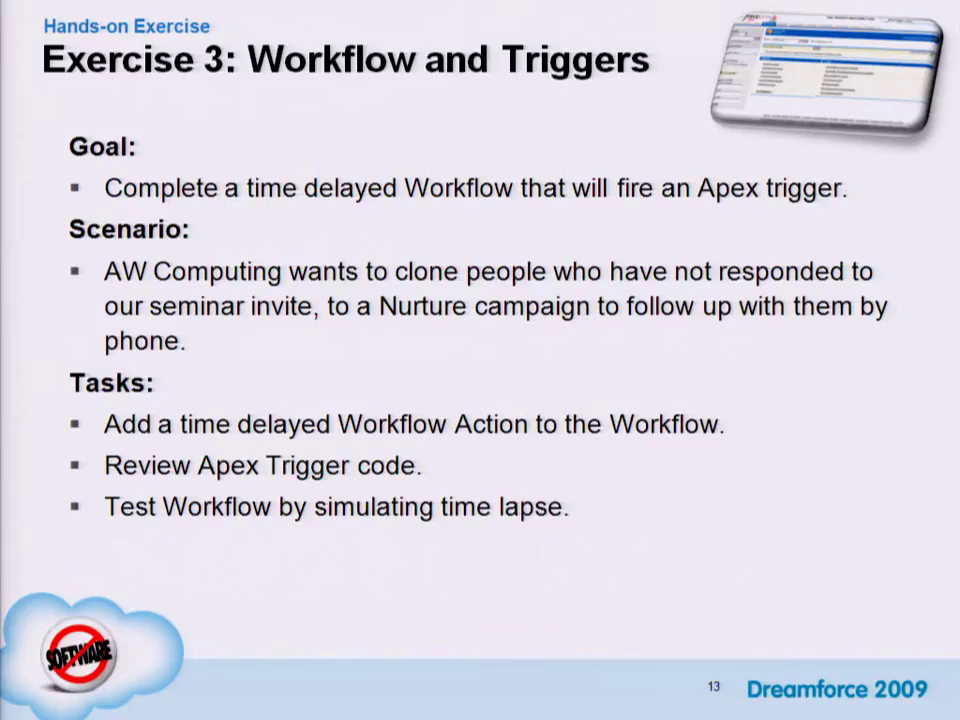
key(Page_Down)
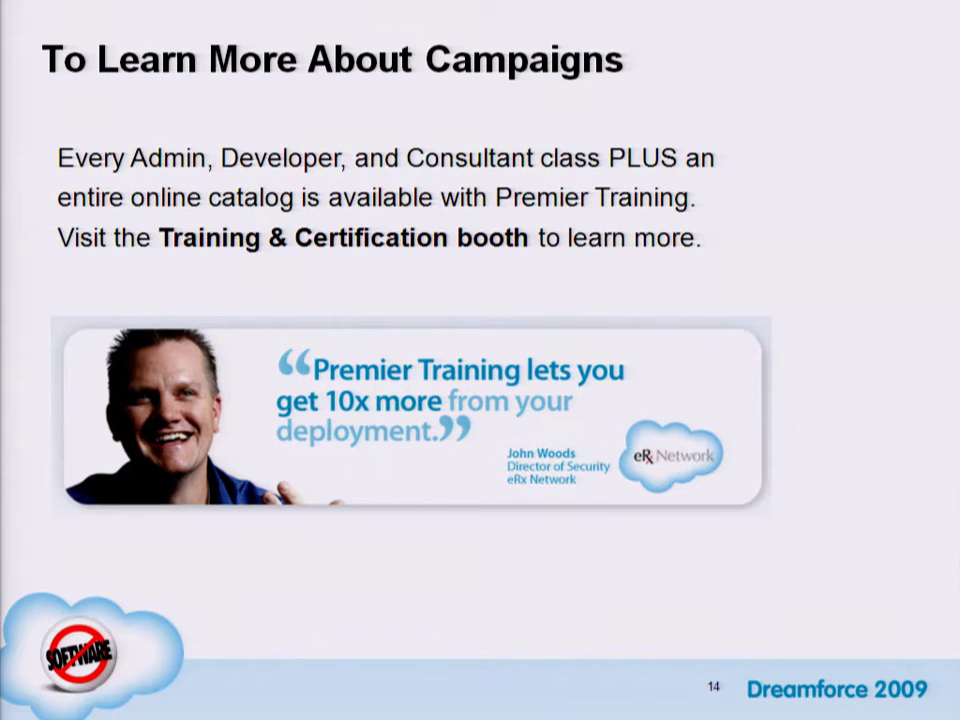
key(Escape)
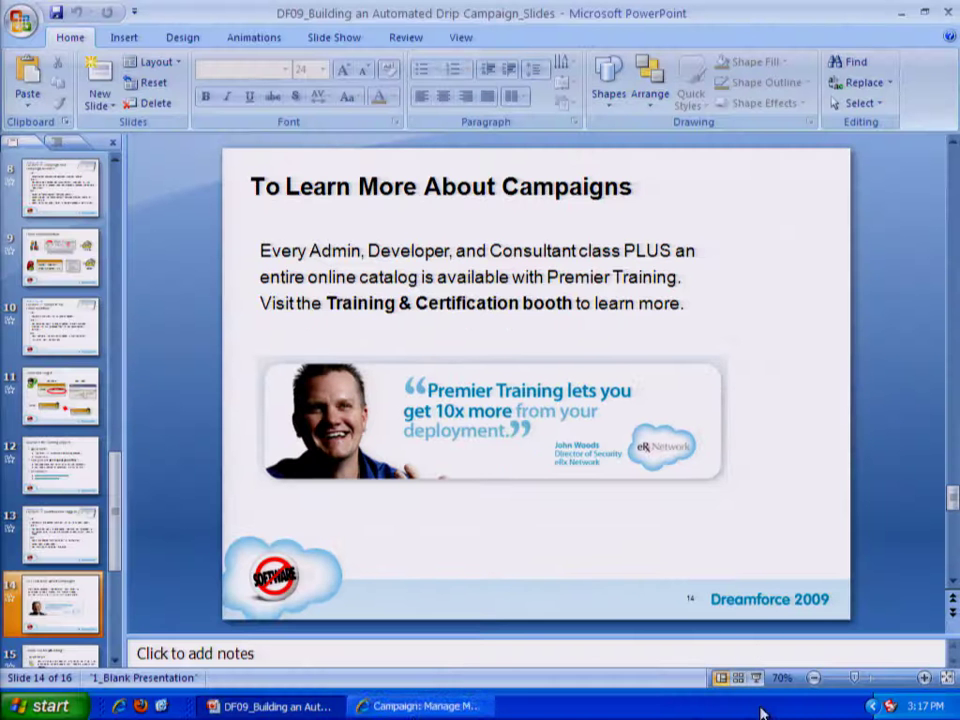
Switch back to Salesforce in the browser and open the Course Survey from the home page.
click(470, 705)
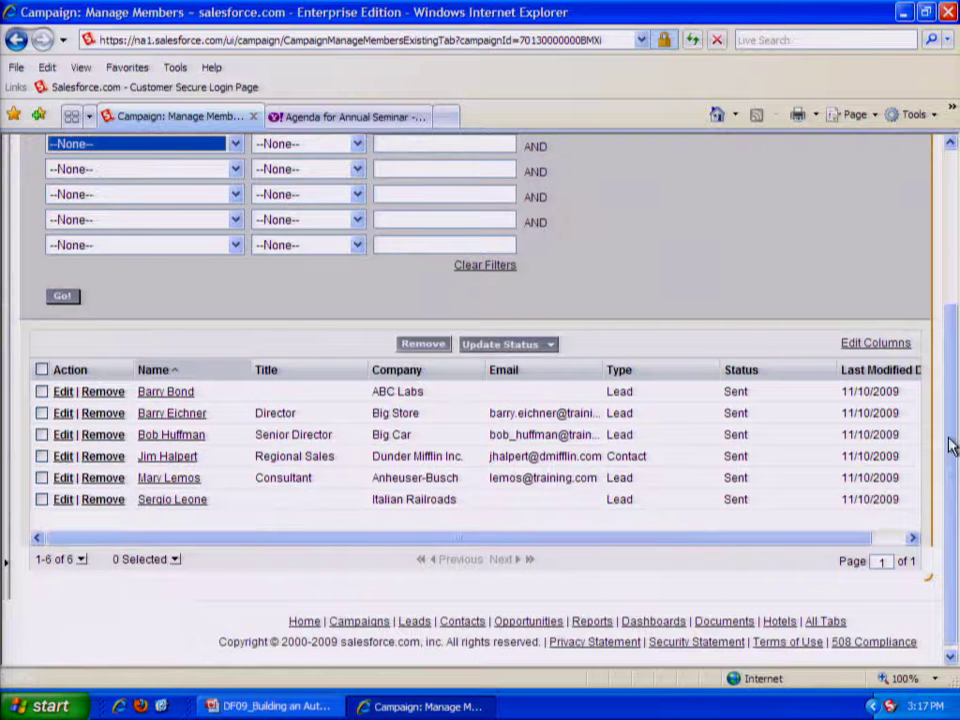
drag(951, 445, 951, 290)
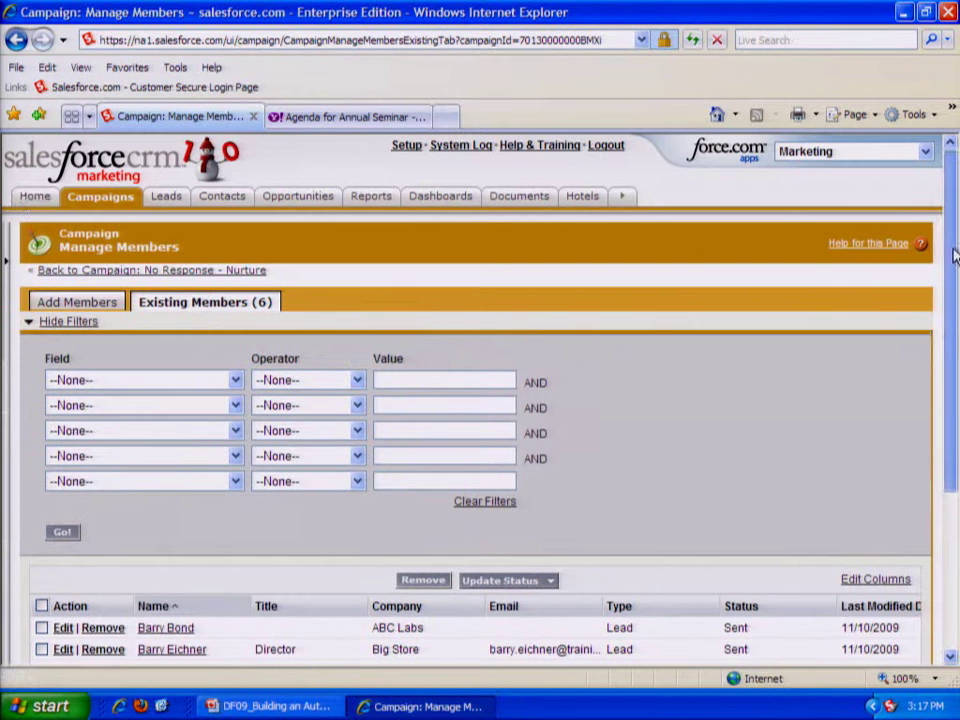
click(30, 199)
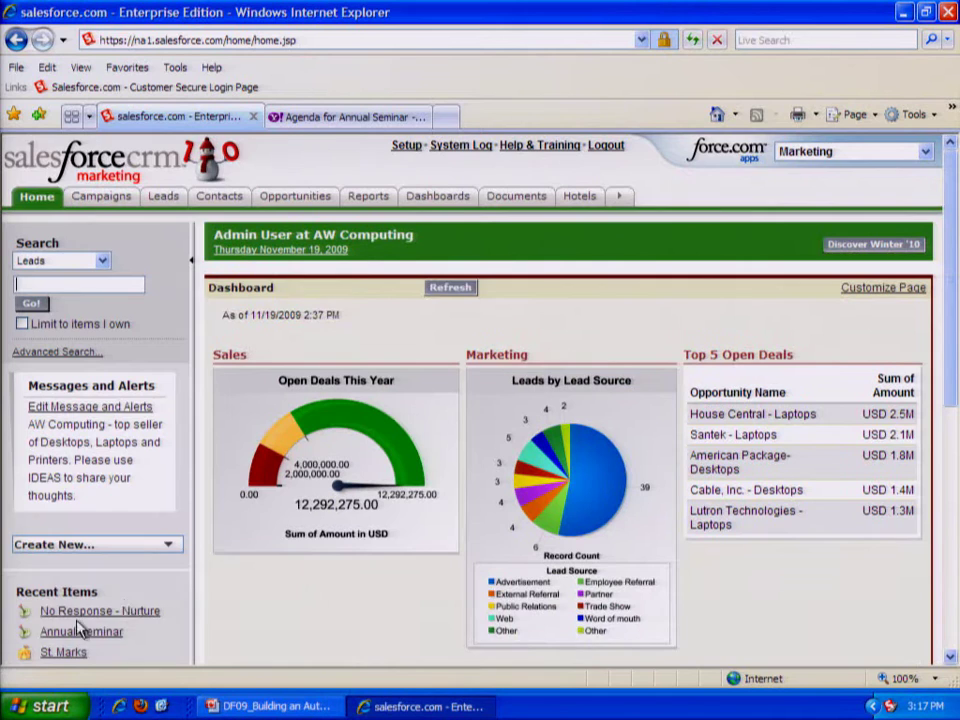
scroll(130, 605, down, 2)
scroll(130, 605, down, 4)
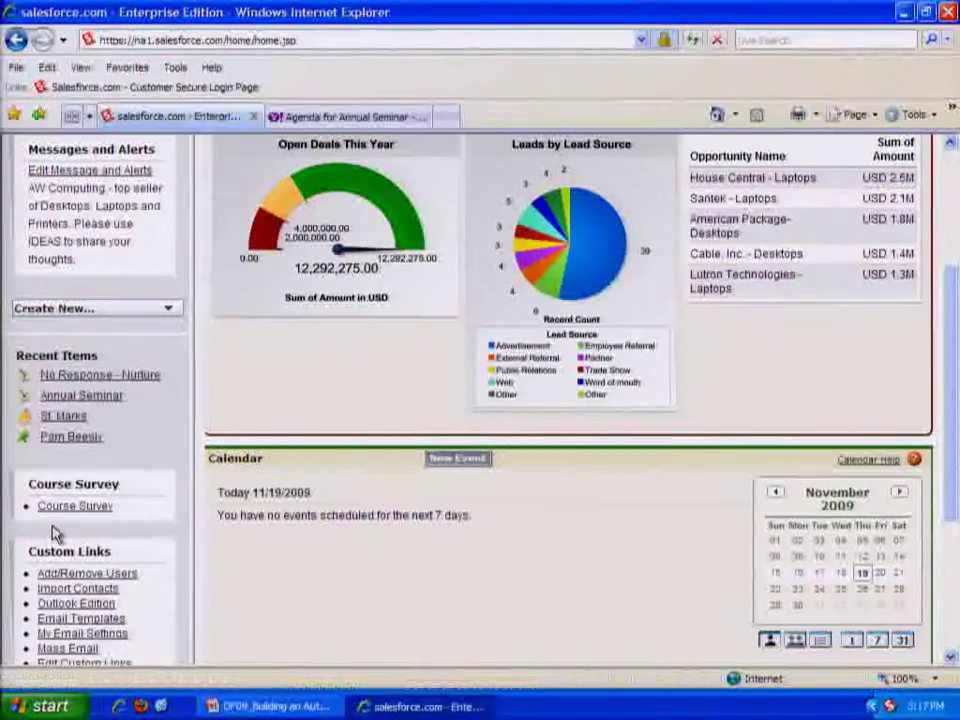
click(55, 507)
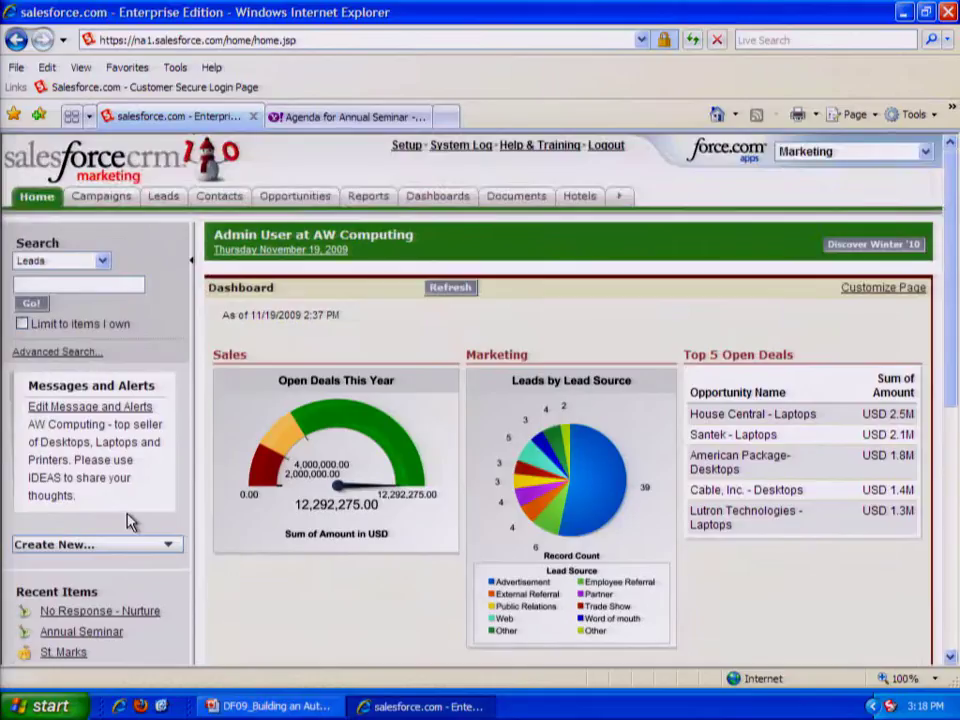
scroll(130, 521, down, 6)
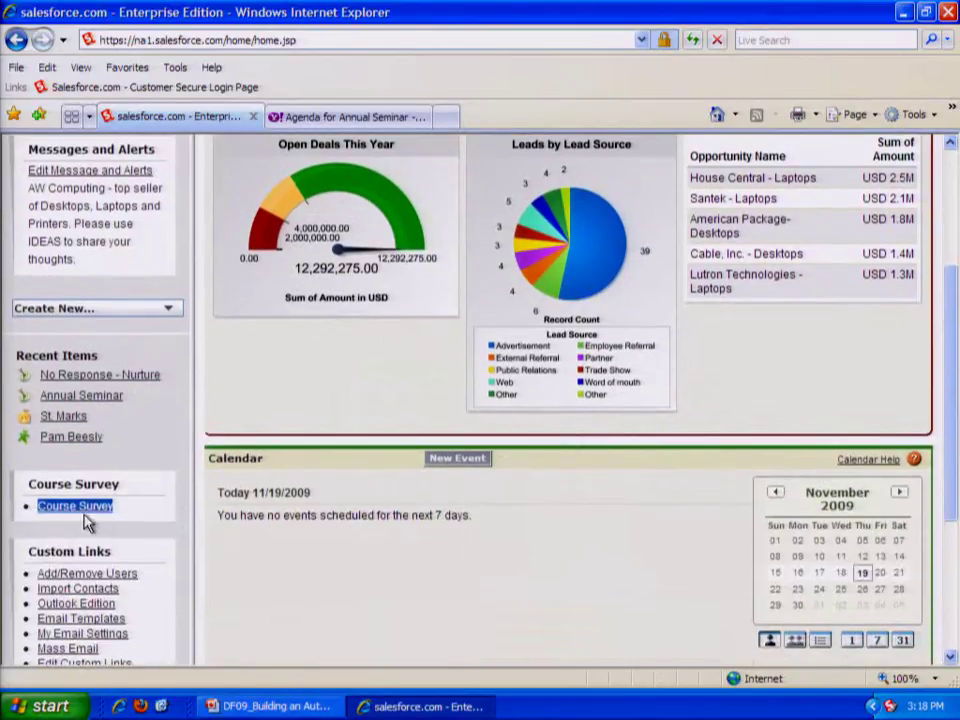
click(84, 508)
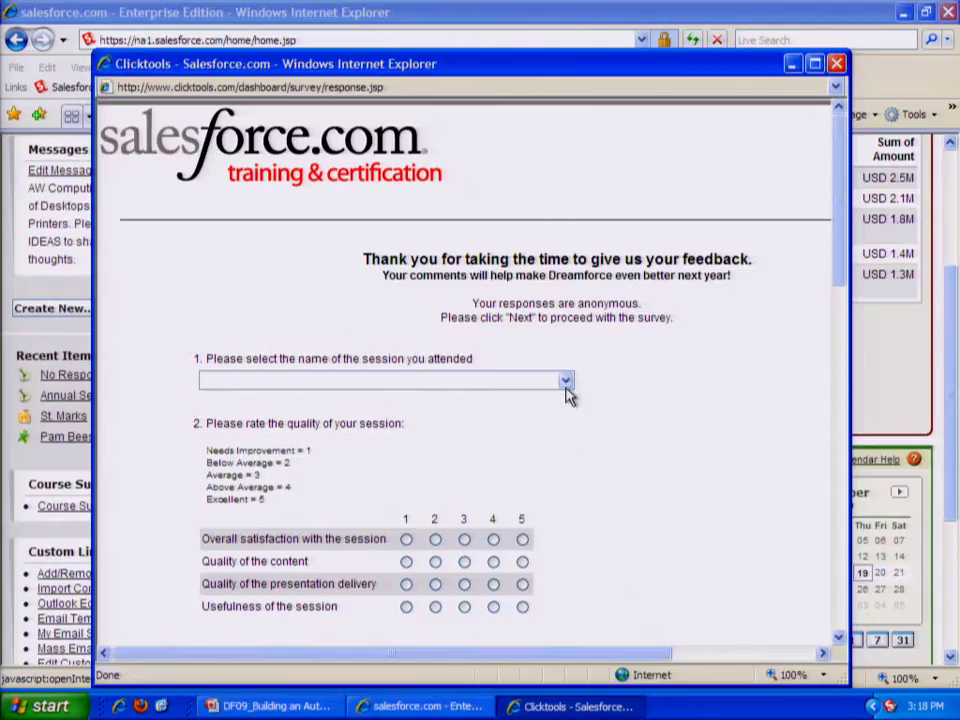
Select Building an Automated Drip Campaign as the attended session in the survey and close the survey without submitting it.
click(566, 382)
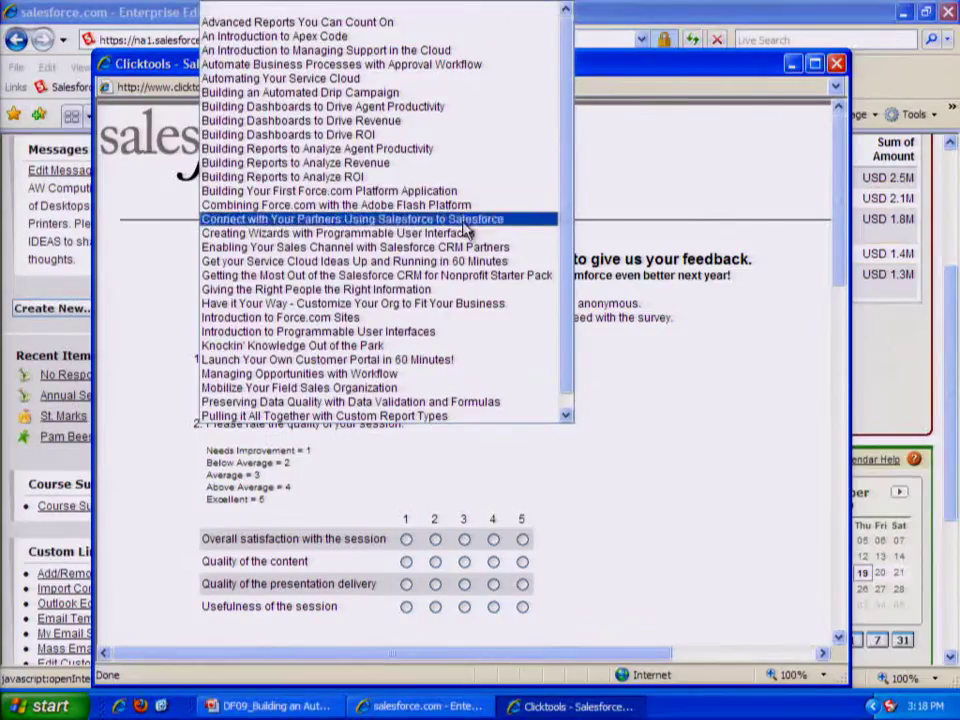
click(463, 93)
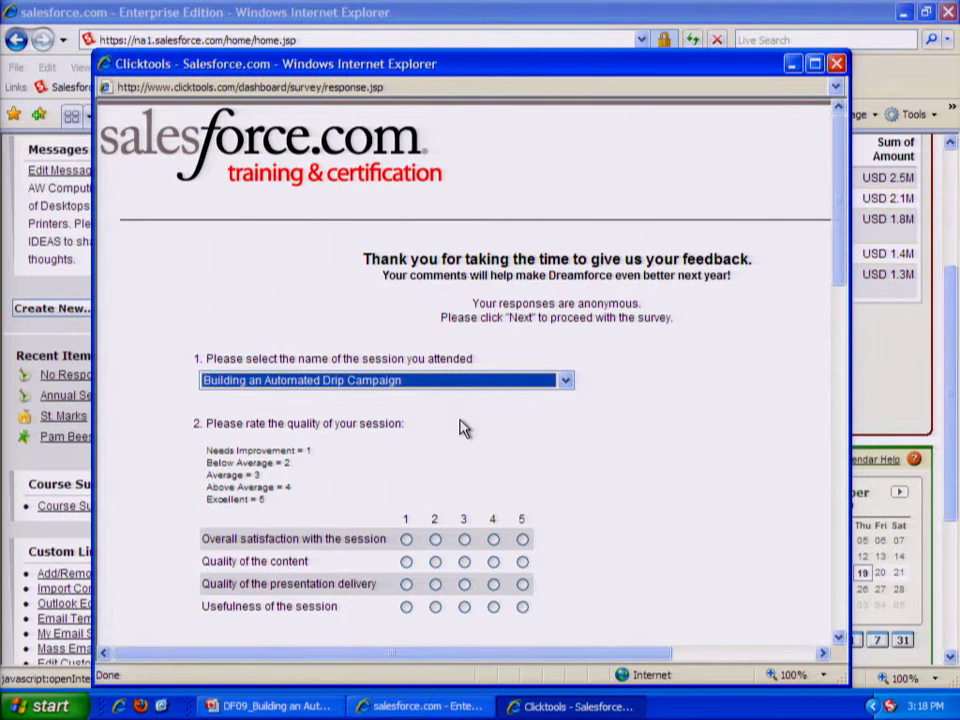
click(836, 63)
drag(949, 300, 947, 190)
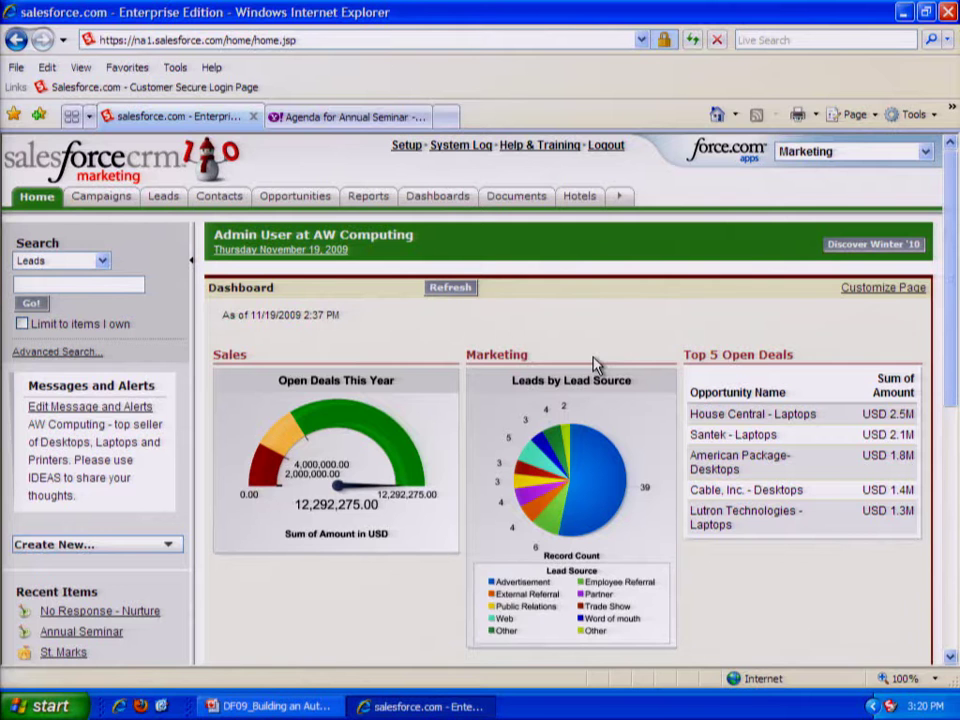
Switch to the PowerPoint slides and present from slide 14 through the Thank You for Attending slide to the Q & A slide.
click(268, 706)
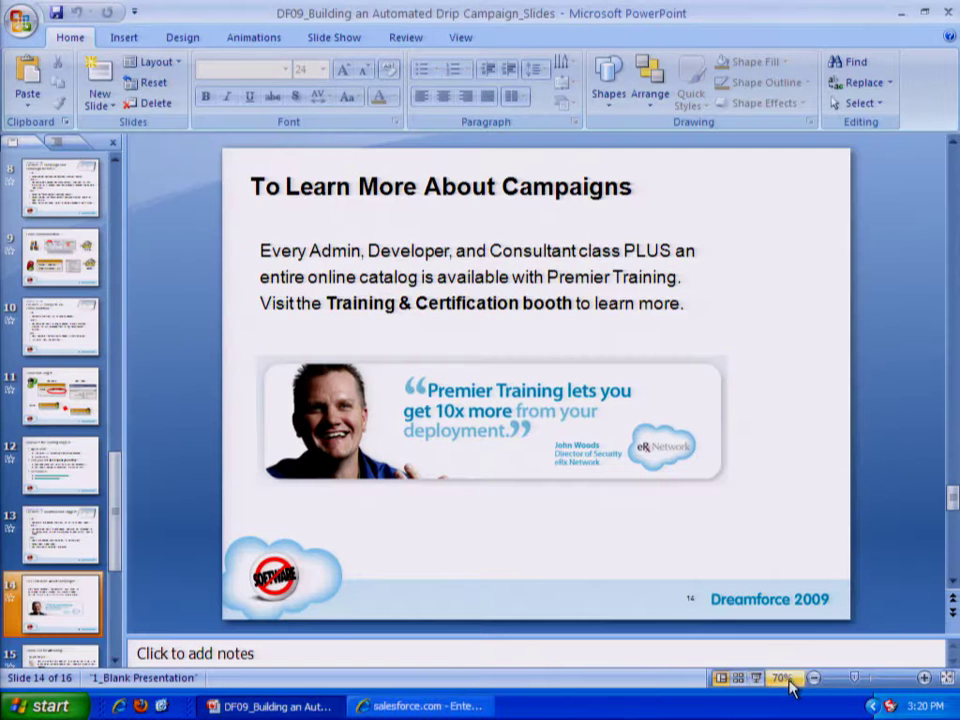
click(756, 678)
key(Right)
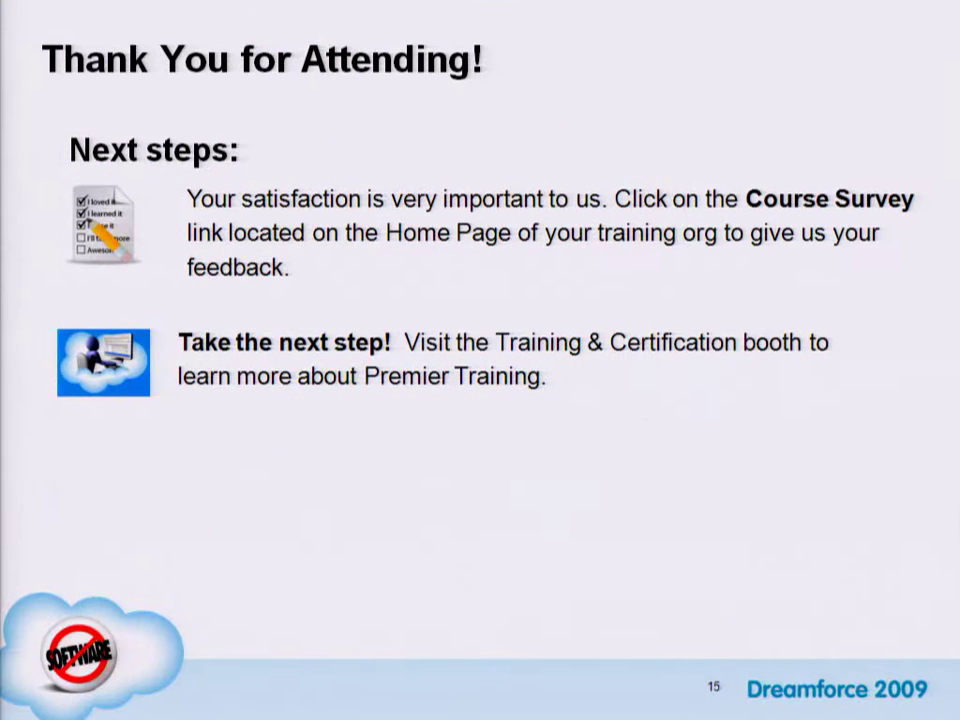
key(Right)
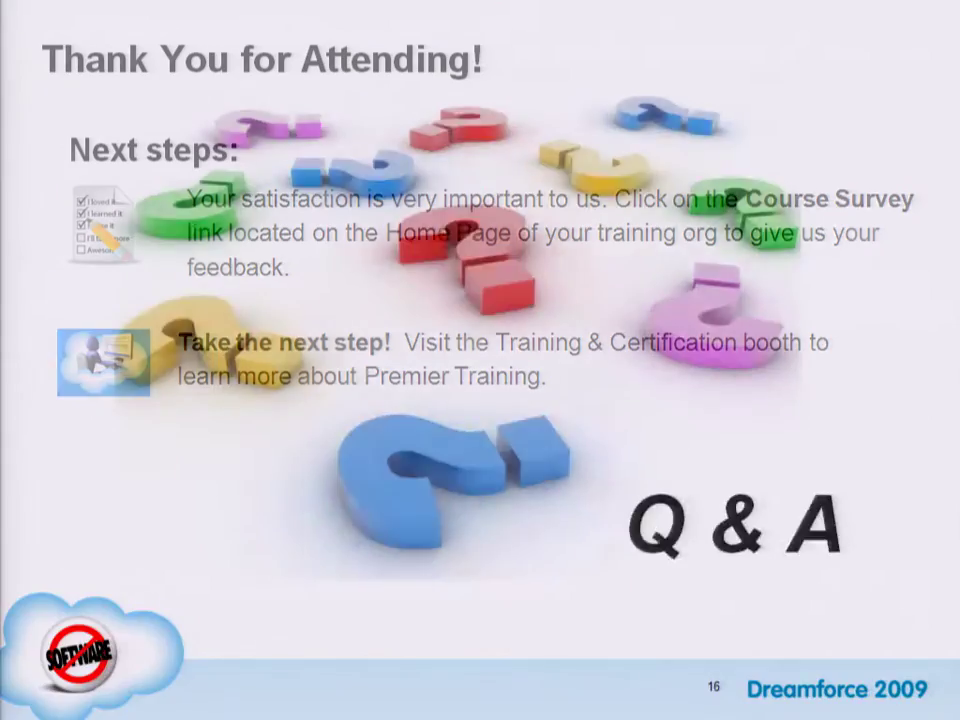